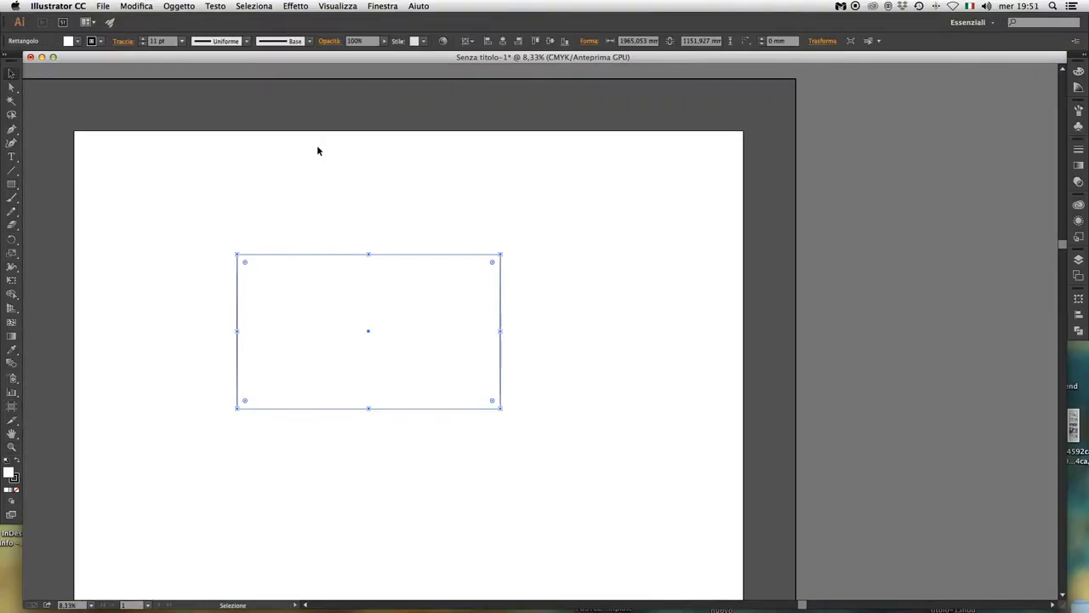
# Resize the panel rectangle to 297 × 210 mm
pyautogui.press('super+plus')
pyautogui.click(822, 40)
pyautogui.write('297')
pyautogui.press('Tab')
pyautogui.write('210')
pyautogui.press('Return')
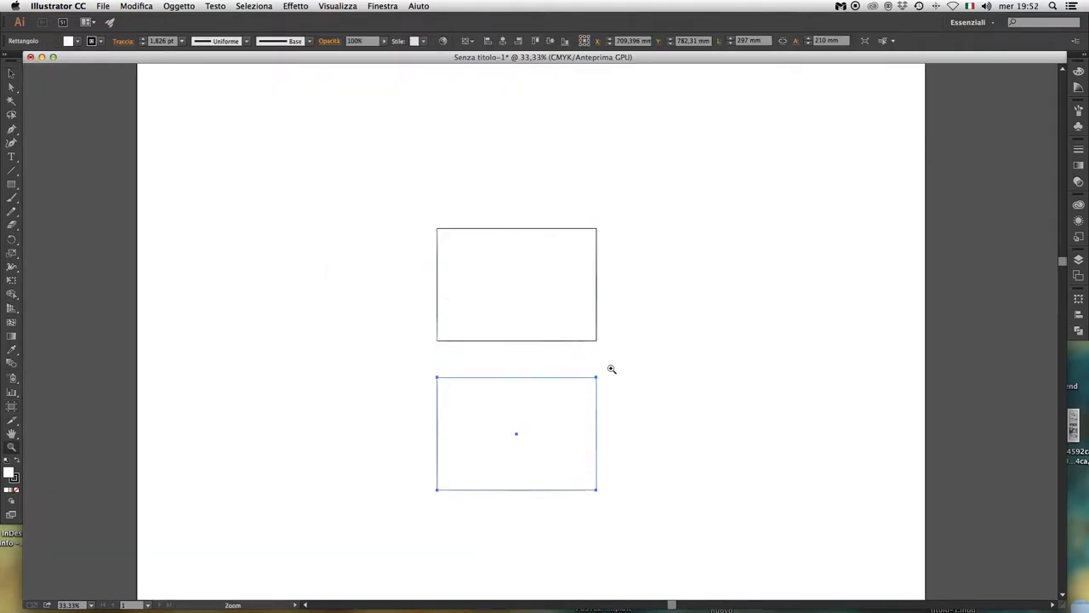
# Fit a new bottom panel rectangle into the gap below the existing panels
pyautogui.click(611, 368)
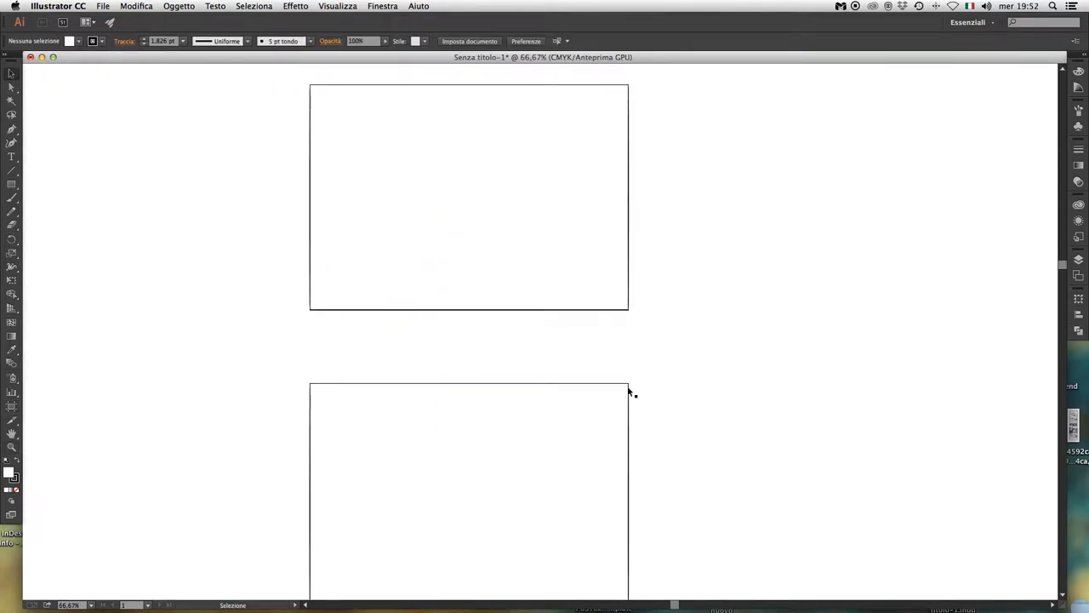
pyautogui.click(821, 40)
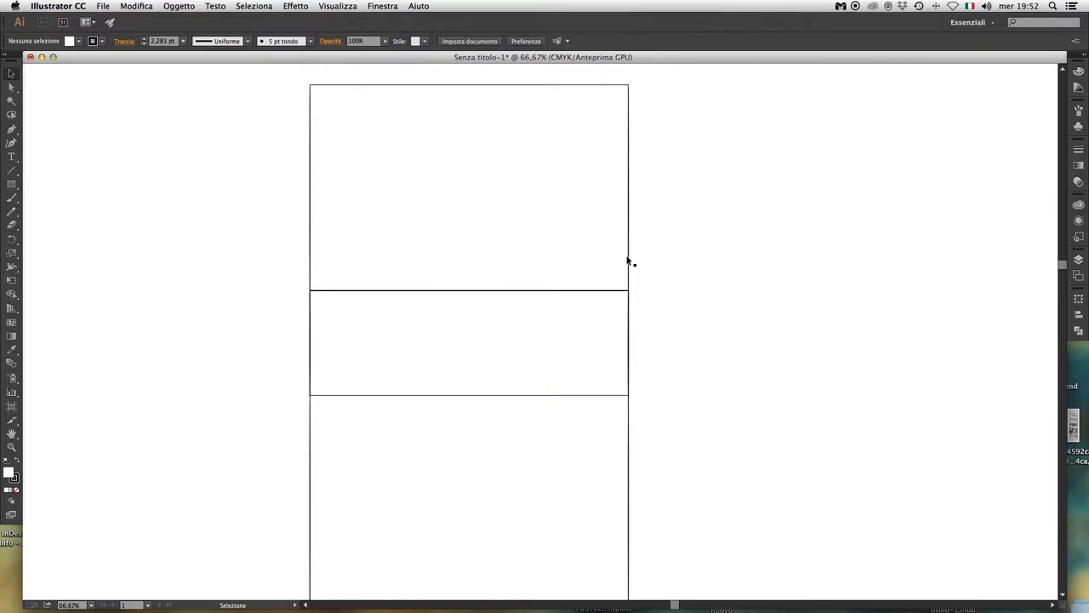
pyautogui.press('super+minus')
pyautogui.keyDown('super'); pyautogui.click(538, 474); pyautogui.keyUp('super')
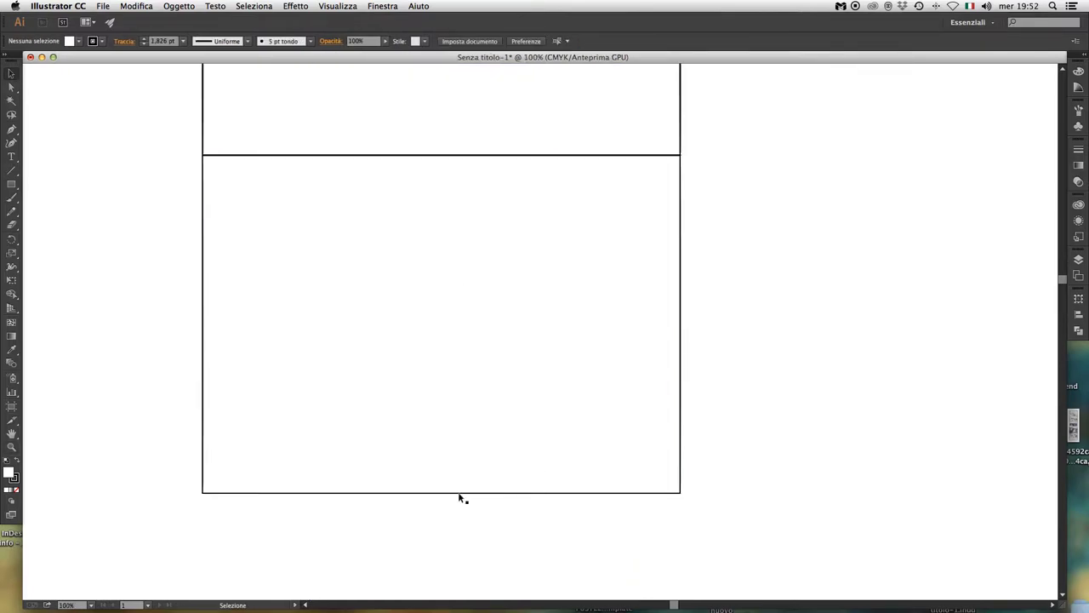
pyautogui.click(442, 448)
pyautogui.press('super+minus')
pyautogui.press('super+minus')
# Move the bottom rectangle up flush against the panel above, leaving no gap
pyautogui.click(612, 466)
pyautogui.press('super+plus')
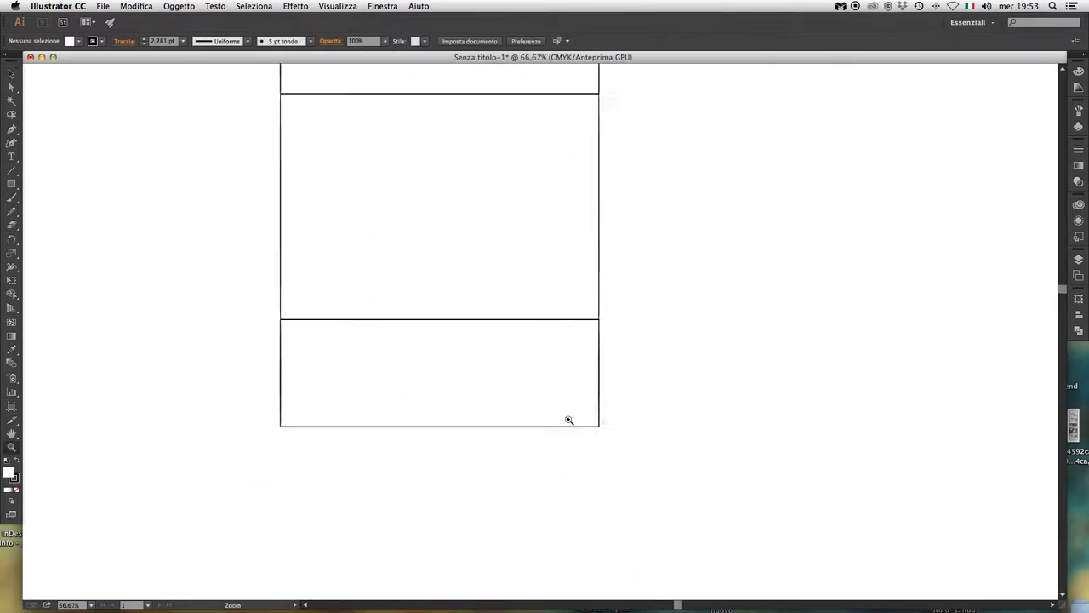
pyautogui.press('super+plus')
pyautogui.moveTo(671, 408); pyautogui.dragTo(672, 392)
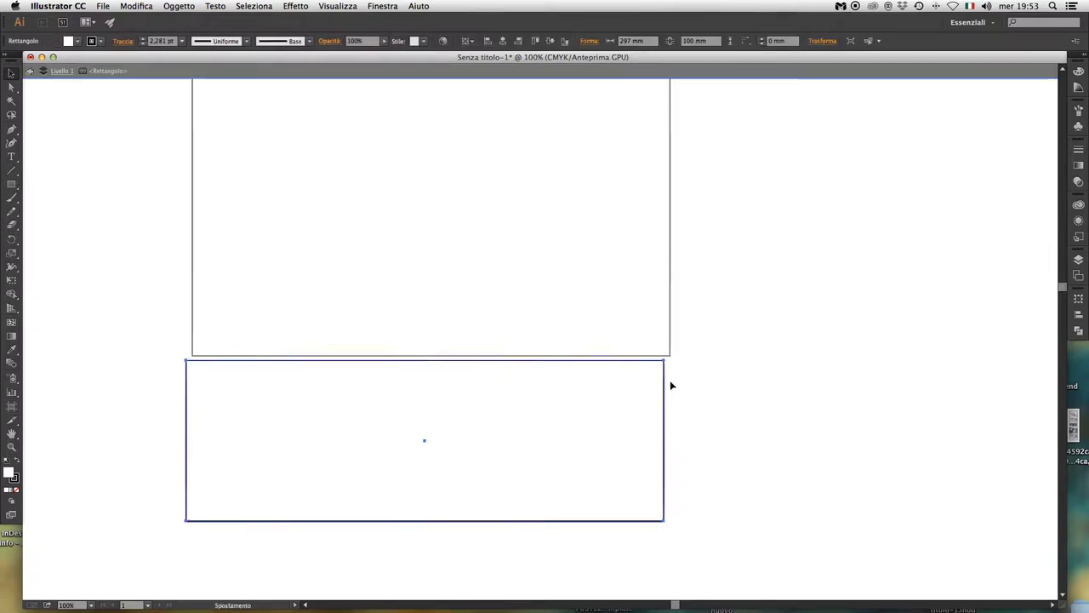
pyautogui.press('super+minus')
pyautogui.press('super+minus')
pyautogui.press('super+plus')
pyautogui.press('super+plus')
pyautogui.press('super+plus')
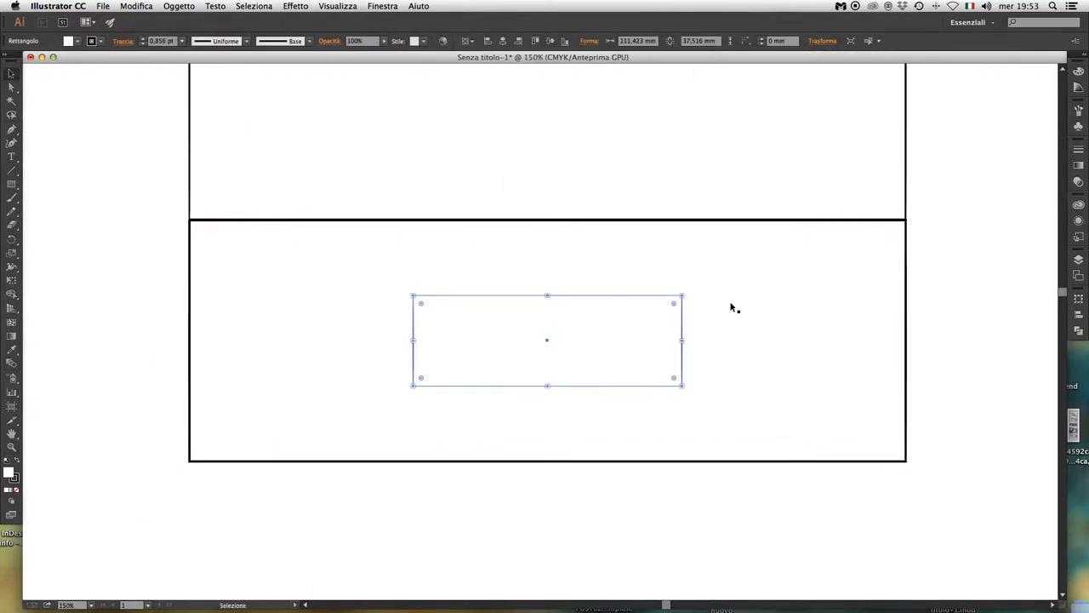
# Size the small rectangle to 112 × 40 mm
pyautogui.click(822, 41)
pyautogui.write('112')
pyautogui.press('Return')
pyautogui.click(822, 41)
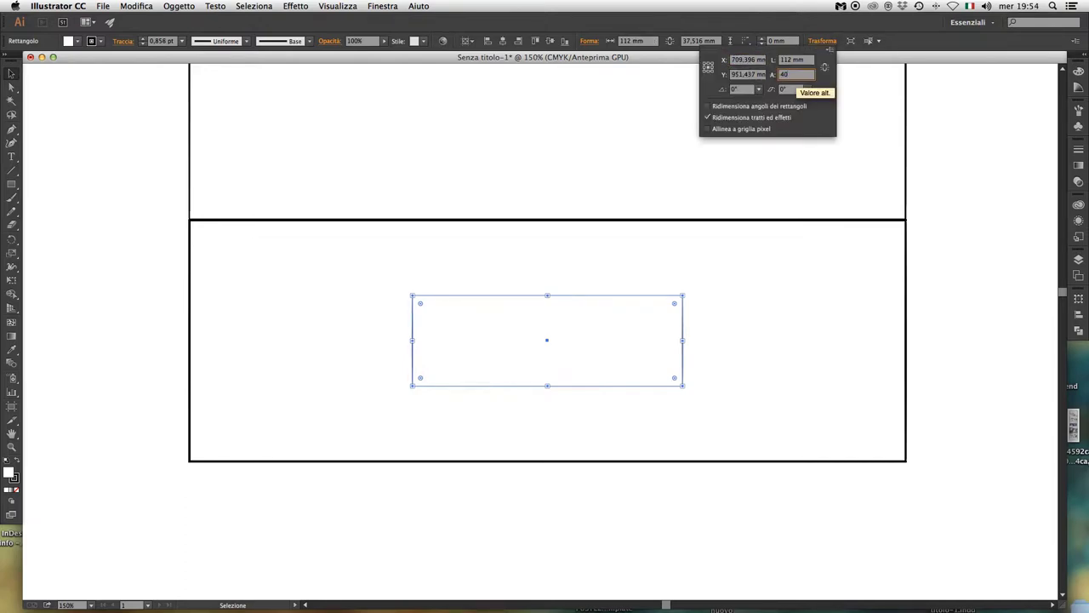
pyautogui.write('40')
pyautogui.press('Return')
pyautogui.click(631, 403)
# Round the rectangle's corners into a capsule and widen it to 120 mm
pyautogui.moveTo(674, 385); pyautogui.dragTo(634, 345)
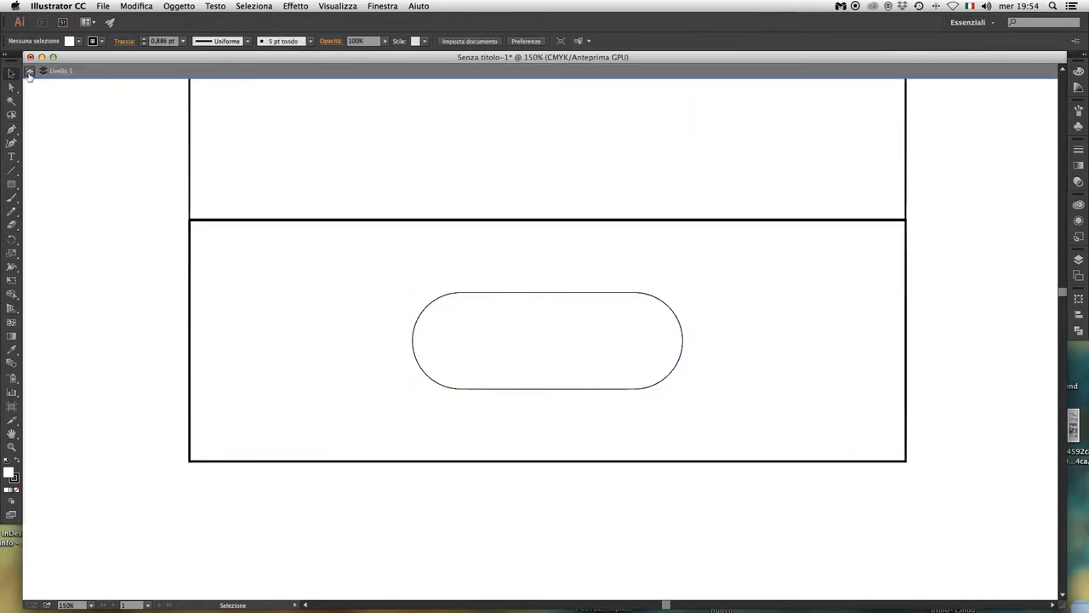
pyautogui.press('super+minus')
pyautogui.press('super+minus')
pyautogui.press('super+plus')
pyautogui.press('super+plus')
pyautogui.click(525, 412)
pyautogui.click(822, 41)
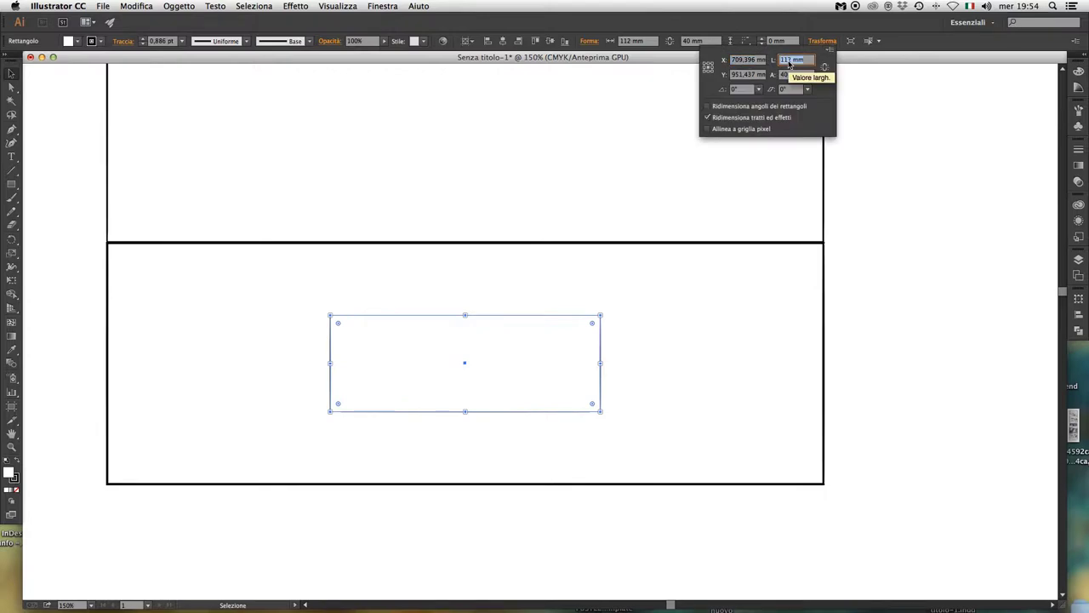
pyautogui.write('0')
pyautogui.press('Return')
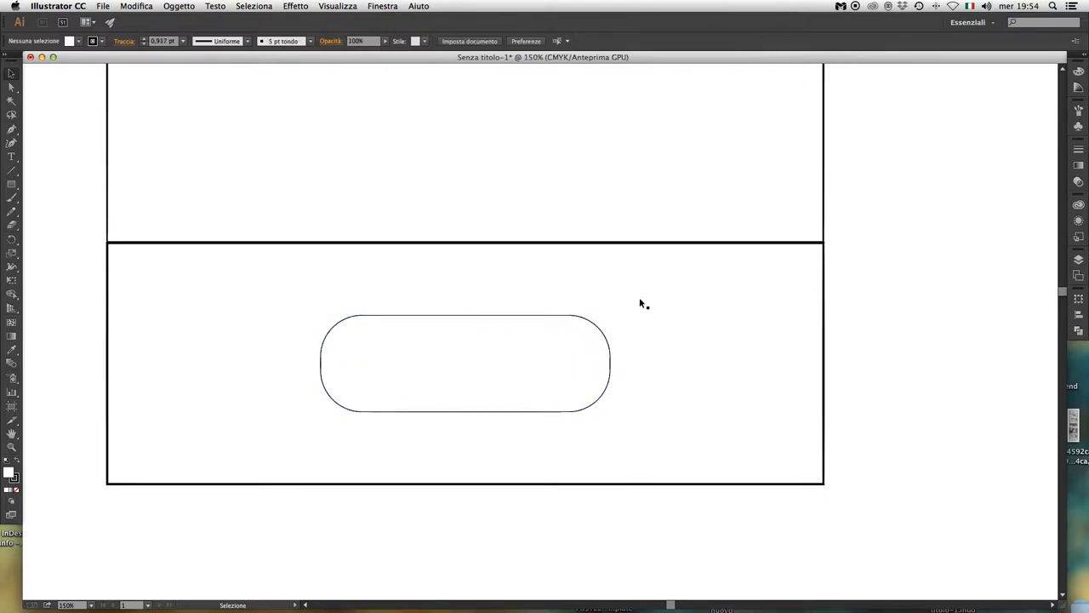
# Add a horizontal guide through the capsule's centre and draw a corner square up to it
pyautogui.click(824, 365)
pyautogui.press('p')
pyautogui.hotkey('ctrl', 'r')
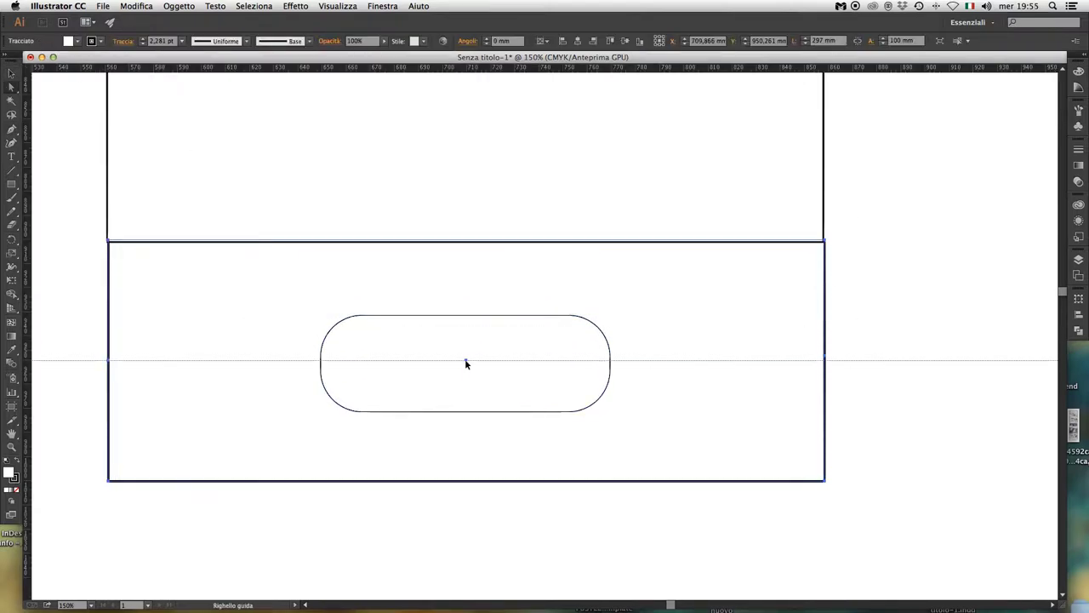
pyautogui.moveTo(466, 364); pyautogui.dragTo(829, 369)
pyautogui.press('a')
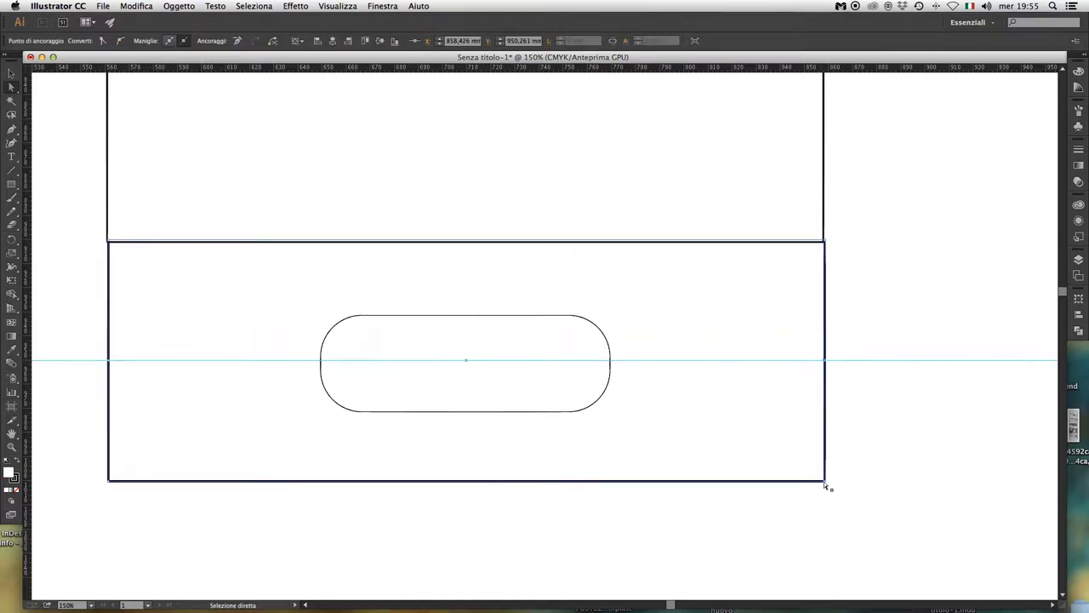
pyautogui.moveTo(824, 482); pyautogui.dragTo(703, 361)
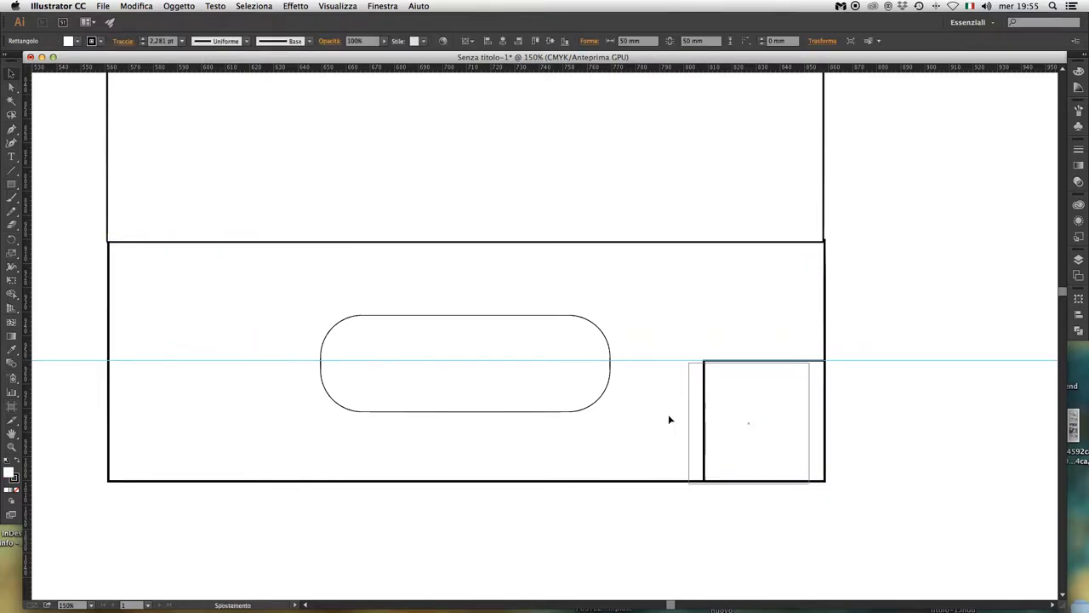
# Cut the corner squares from the panel with Minus Front and round the tab's inner corners
pyautogui.click(1079, 332)
pyautogui.click(961, 316)
pyautogui.click(930, 207)
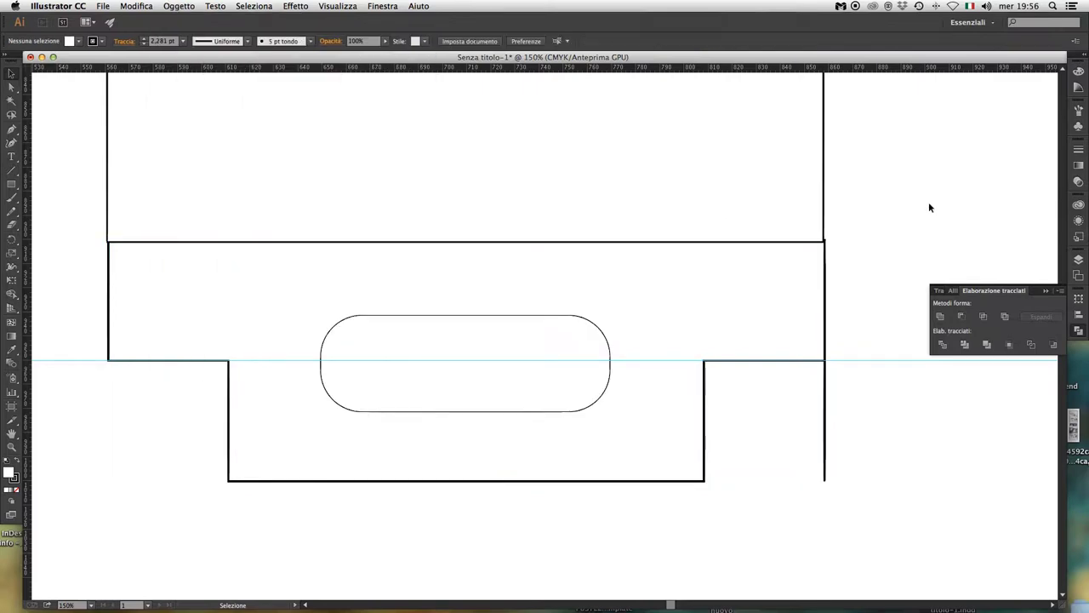
pyautogui.moveTo(826, 483); pyautogui.dragTo(263, 374)
pyautogui.moveTo(709, 460); pyautogui.dragTo(701, 485)
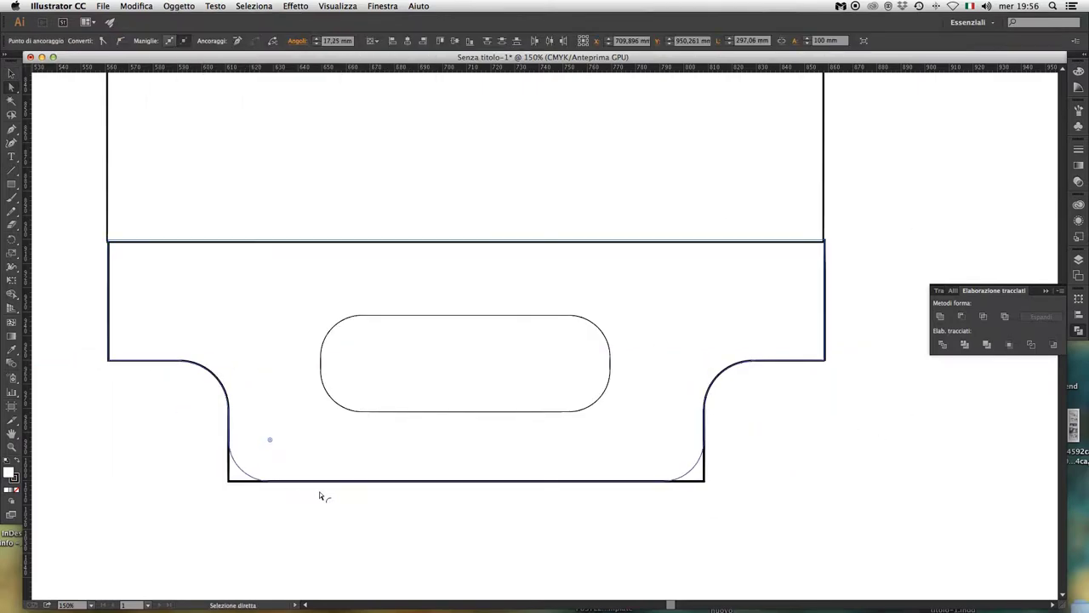
pyautogui.click(701, 486)
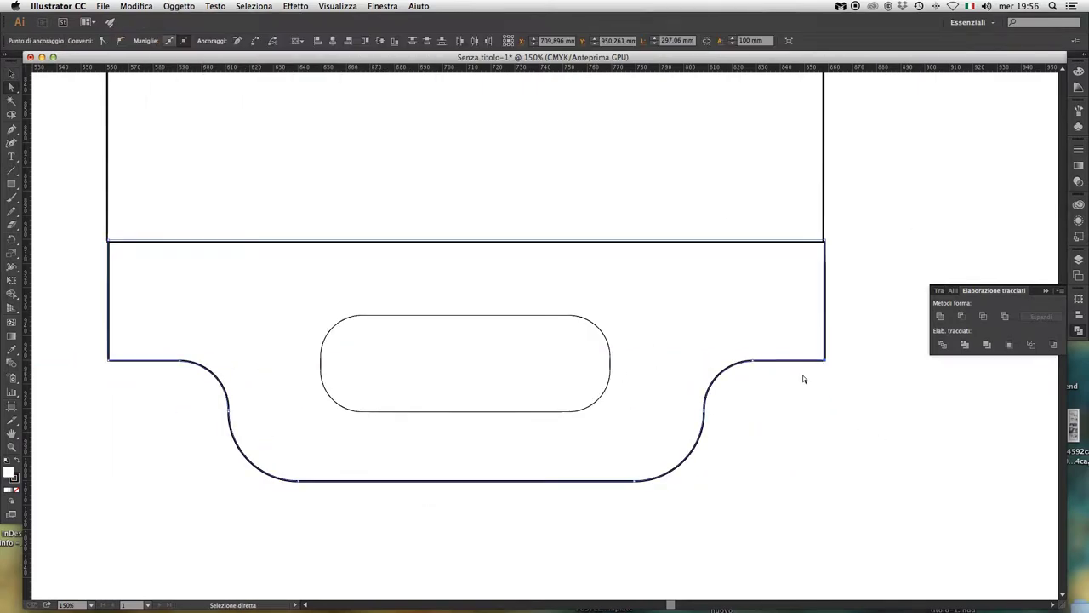
# Zoom in to check the notched tab's rounded corners and select the tab shape
pyautogui.press('c')
pyautogui.hotkey('ctrl', '+')
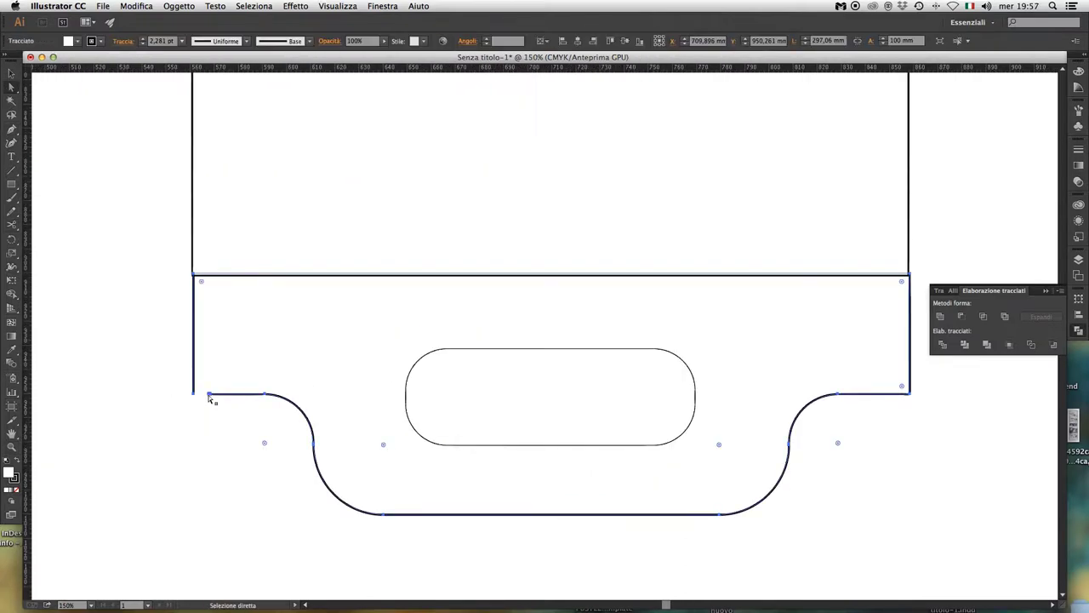
pyautogui.click(202, 395)
pyautogui.hscroll(5, 719, 399)
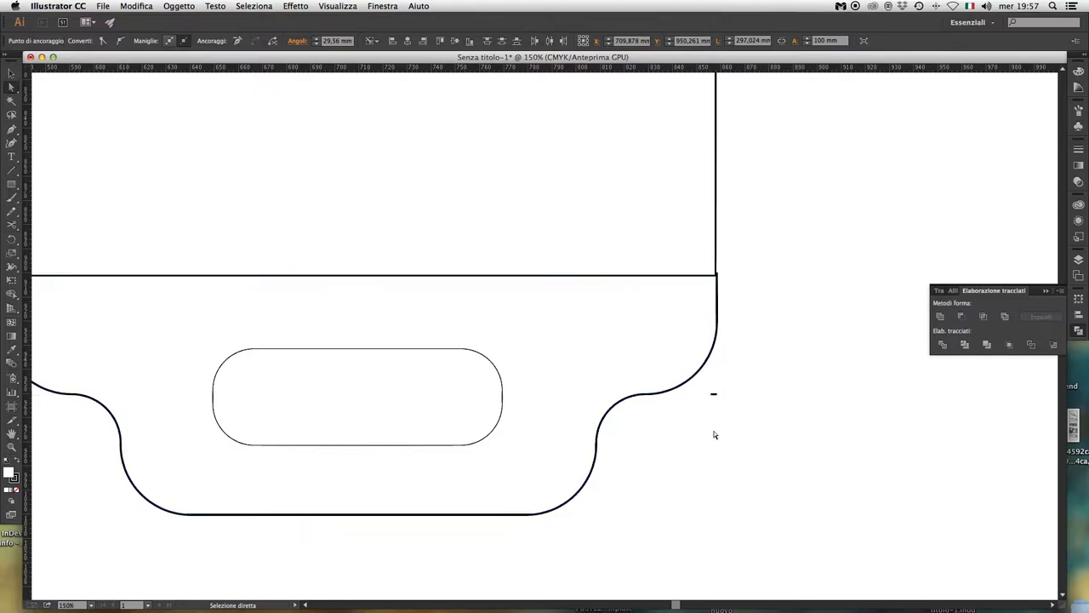
pyautogui.scroll(-2, 715, 435)
pyautogui.scroll(-2, 644, 440)
pyautogui.press('v')
pyautogui.scroll(1, 530, 372)
# Select the right handle tab path to mirror onto the opposite end
pyautogui.scroll(3, 517, 545)
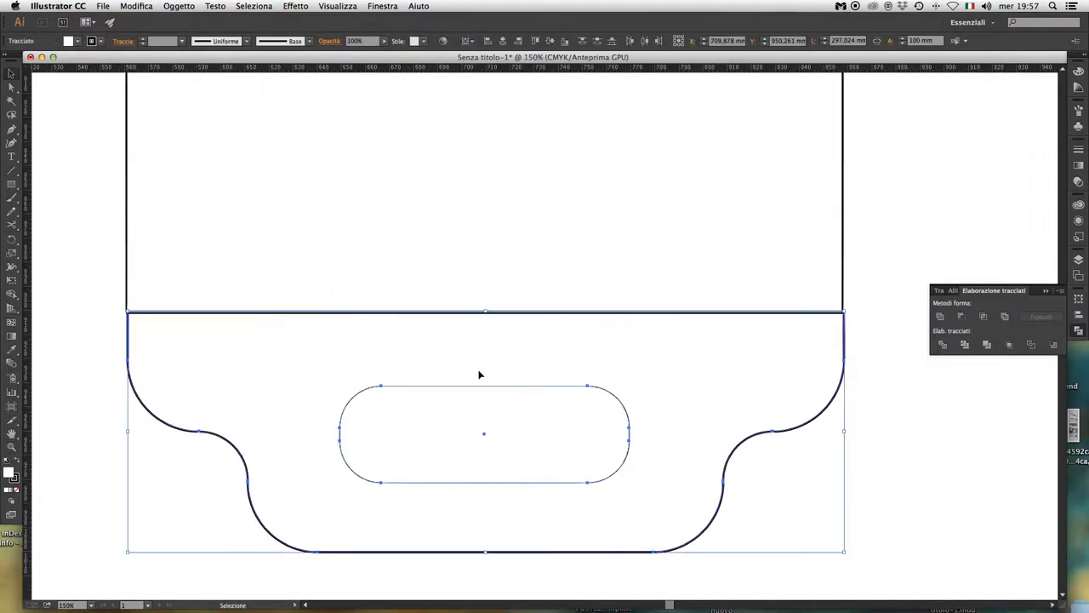
pyautogui.scroll(-3, 472, 375)
pyautogui.scroll(-2, 669, 486)
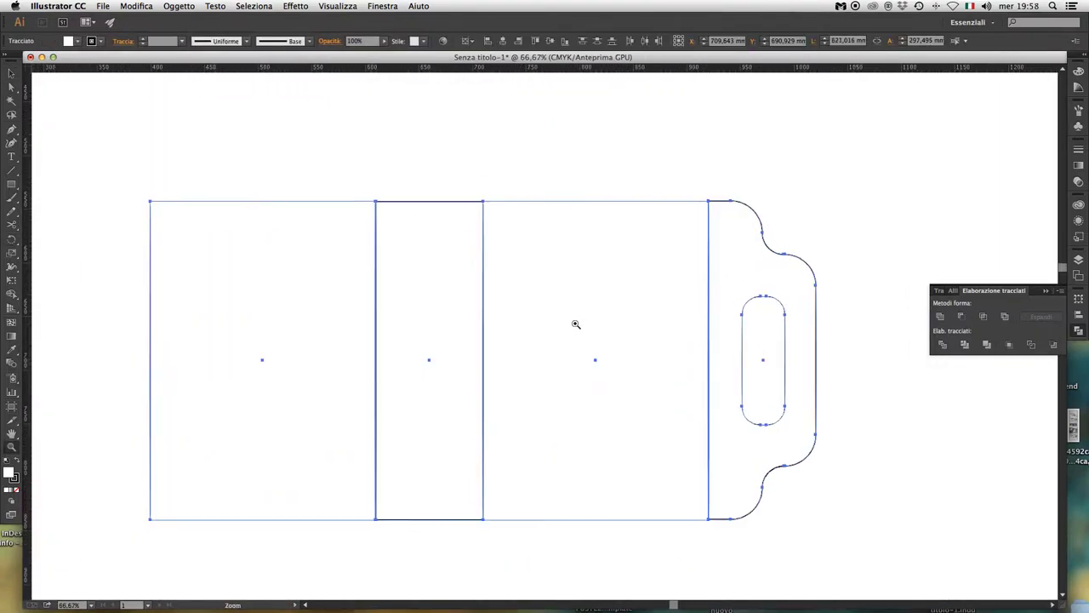
pyautogui.press('a')
pyautogui.click(758, 331)
pyautogui.scroll(5, 223, 206)
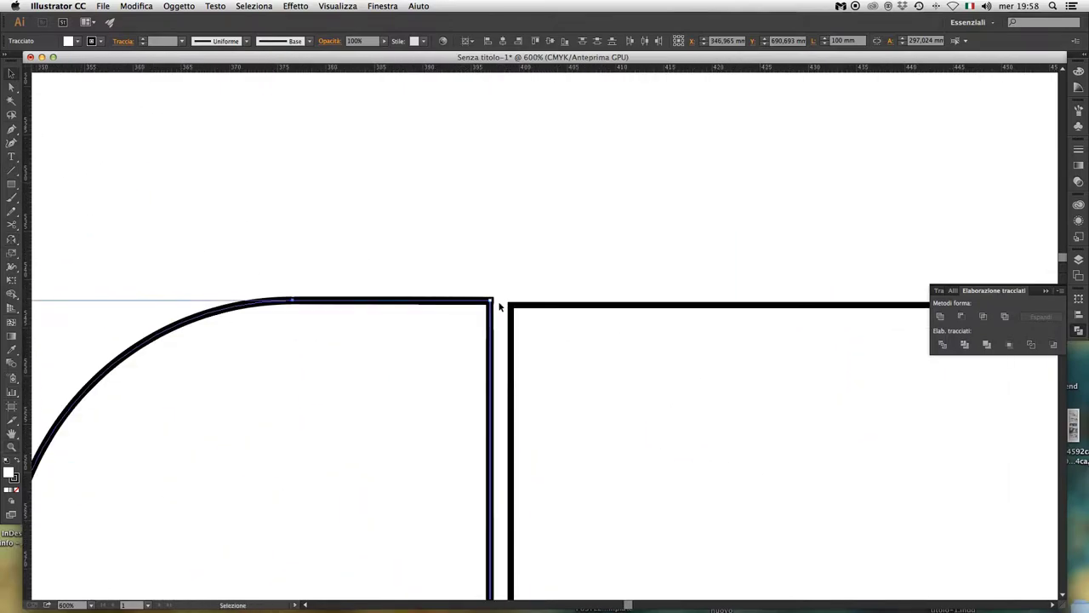
pyautogui.scroll(-6, 536, 356)
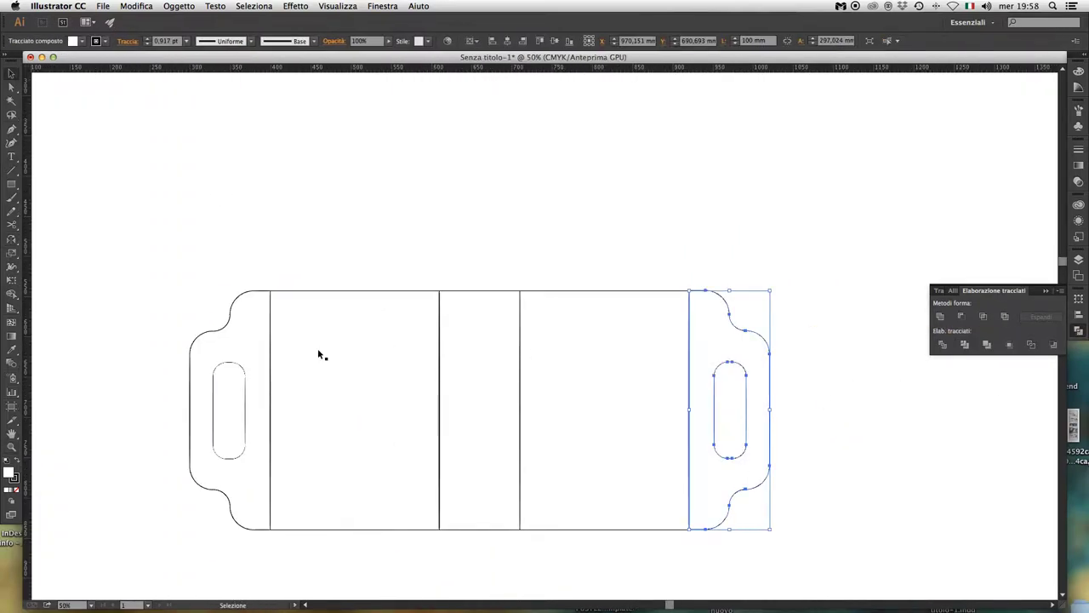
# Fill the handle tabs light brown and the centre panel dark brown from Swatches
pyautogui.click(382, 6)
pyautogui.click(400, 209)
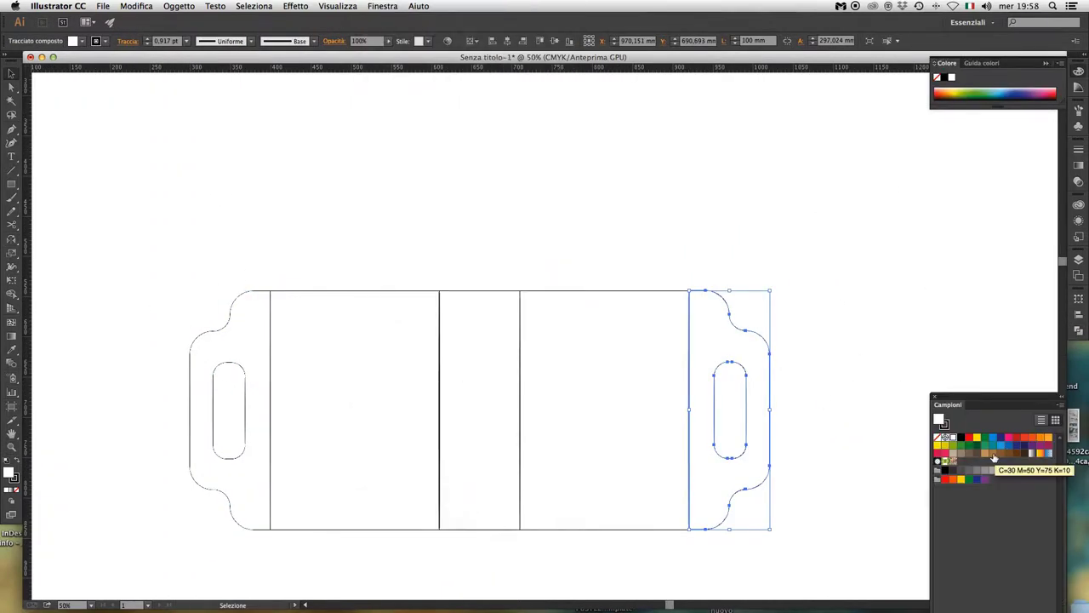
pyautogui.click(994, 458)
pyautogui.click(474, 327)
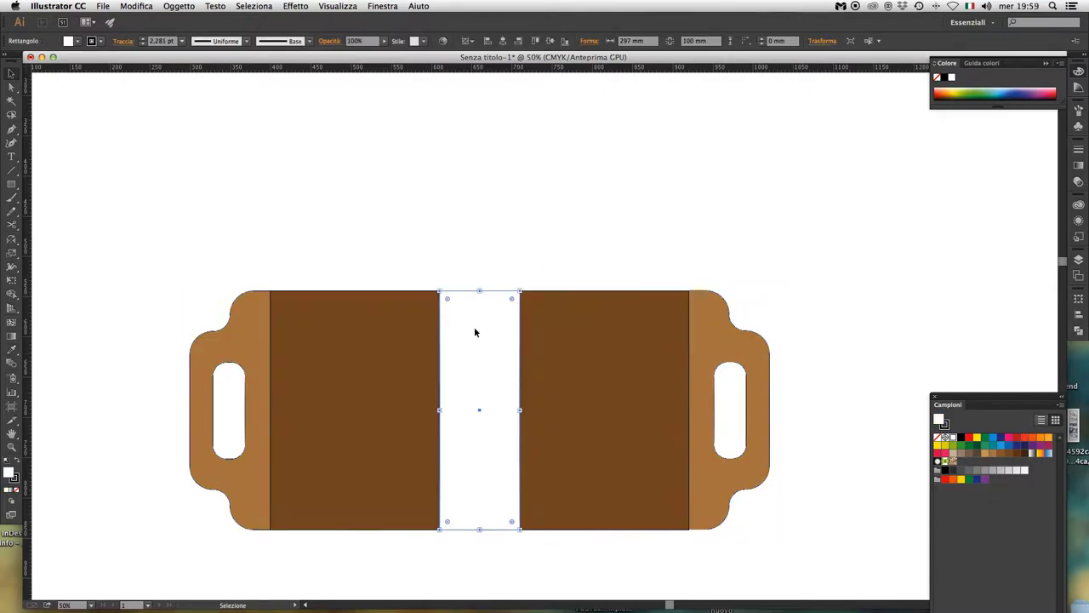
pyautogui.click(764, 280)
# Select the whole dieline and remove its brown fills
pyautogui.hotkey('ctrl', '+')
pyautogui.hotkey('ctrl', 'a')
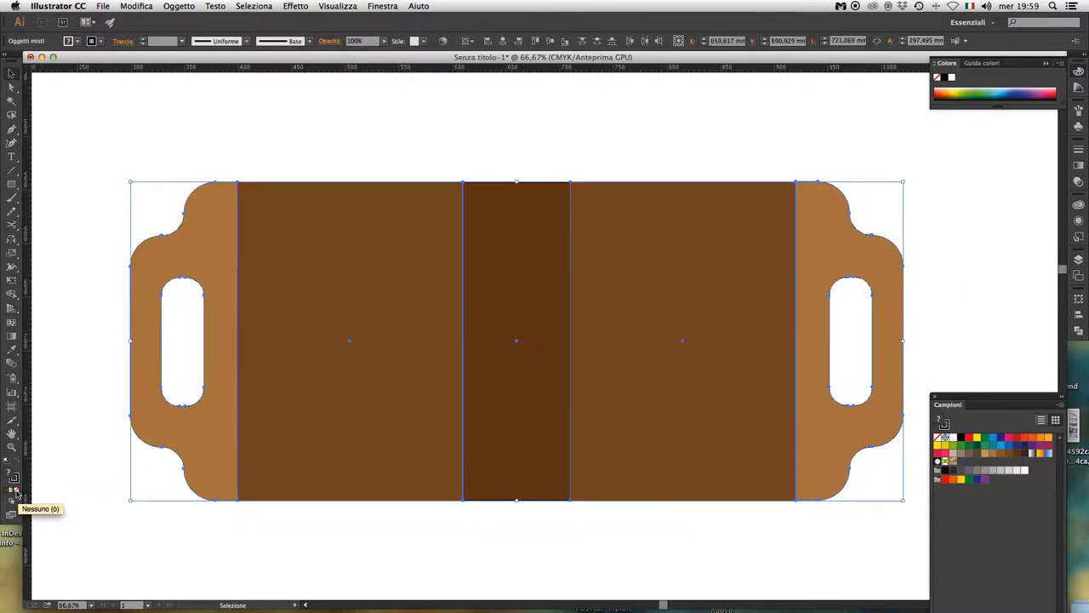
pyautogui.click(14, 491)
# Give the dieline a thick black stroke, no fill, and white outlines on every shape
pyautogui.click(904, 232)
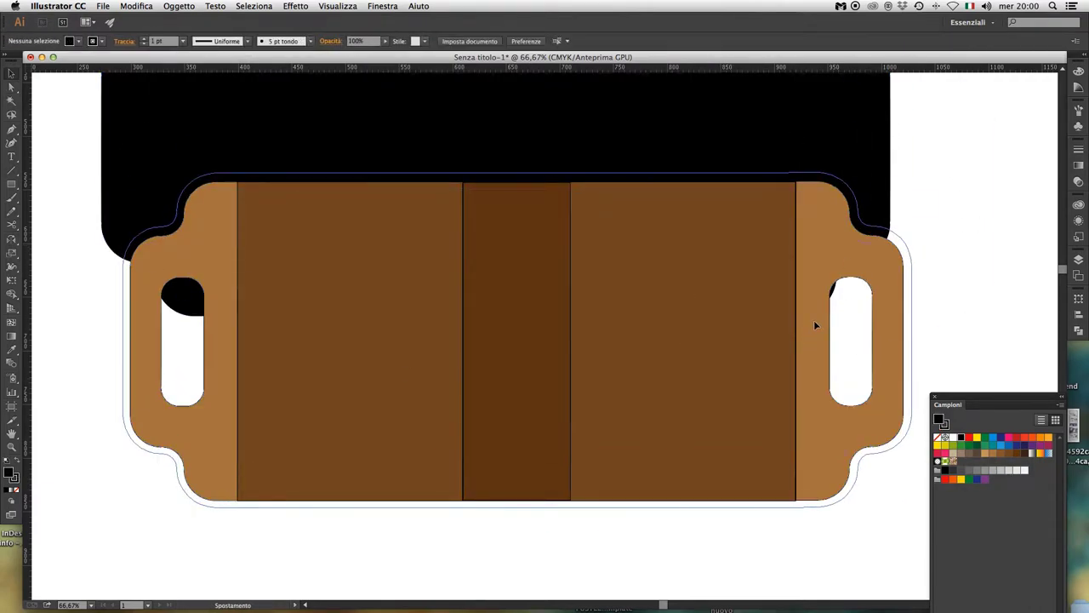
pyautogui.click(15, 492)
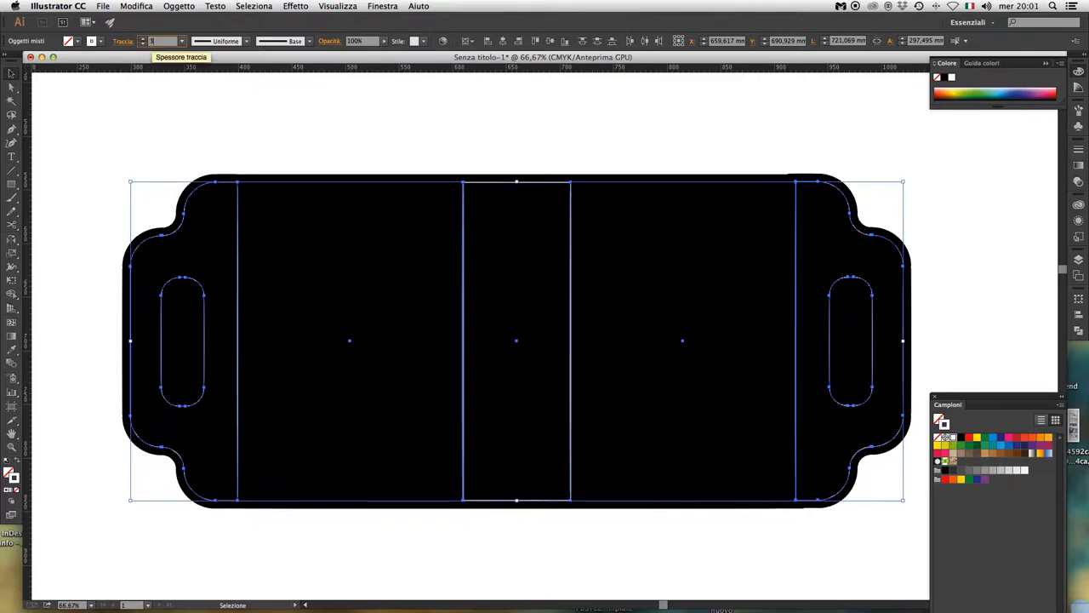
pyautogui.click(199, 111)
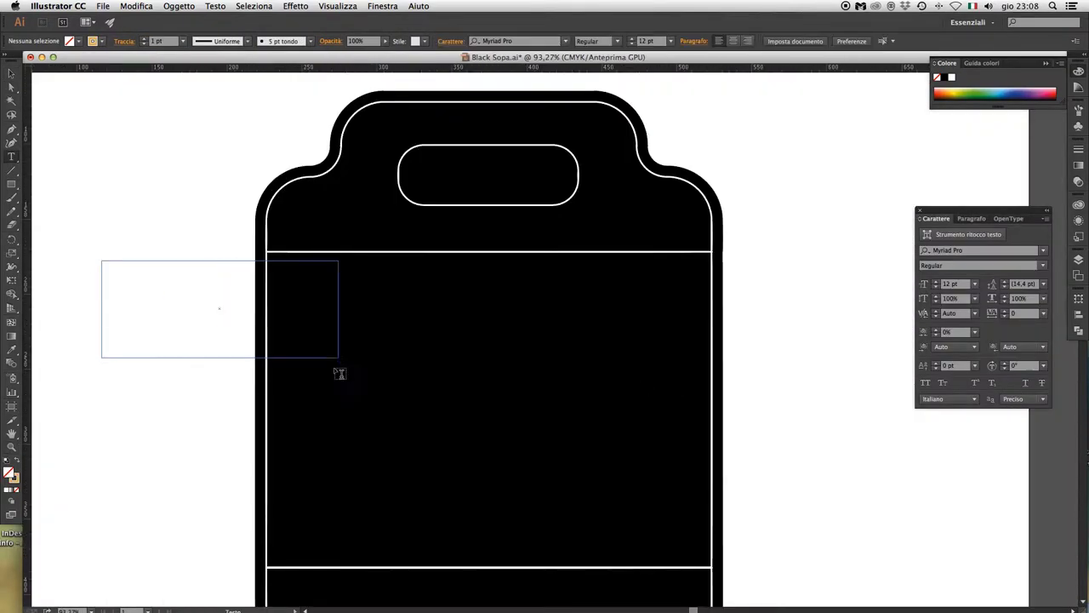
# Centre the Moroccan Black Soap title and Arabic line on the front panel
pyautogui.moveTo(339, 372); pyautogui.dragTo(331, 369)
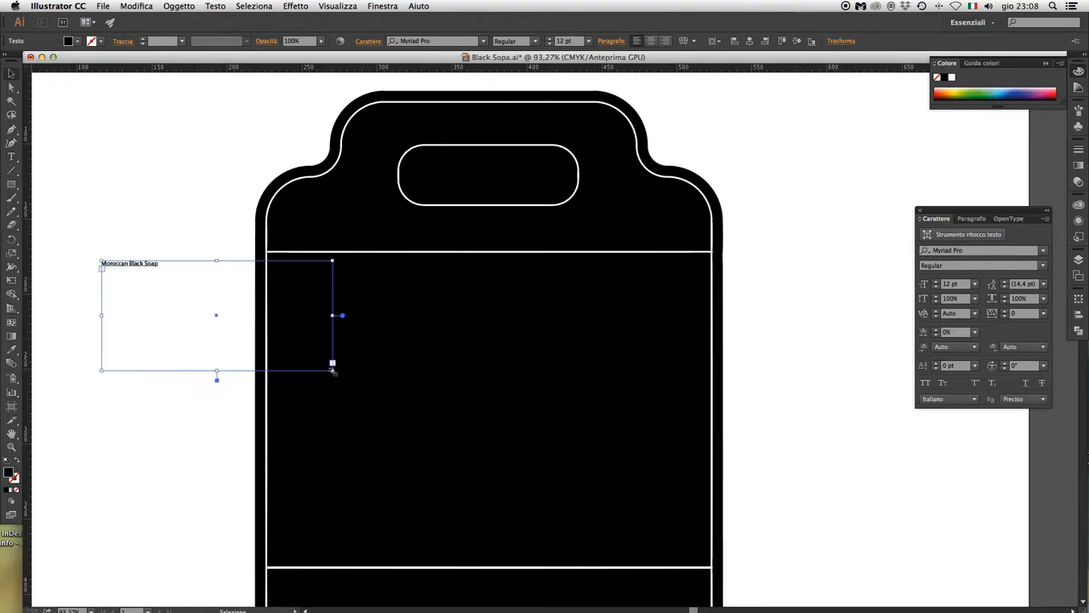
pyautogui.moveTo(525, 316); pyautogui.dragTo(526, 316)
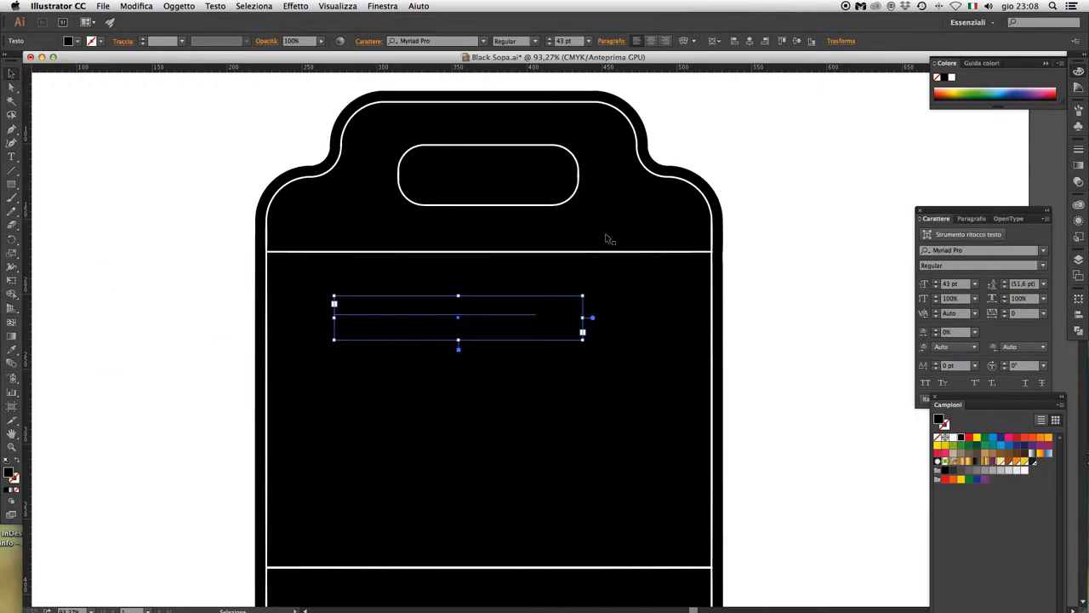
pyautogui.click(780, 306)
pyautogui.hotkey('ctrl', '-')
pyautogui.hotkey('ctrl', '-')
pyautogui.hotkey('ctrl', '-')
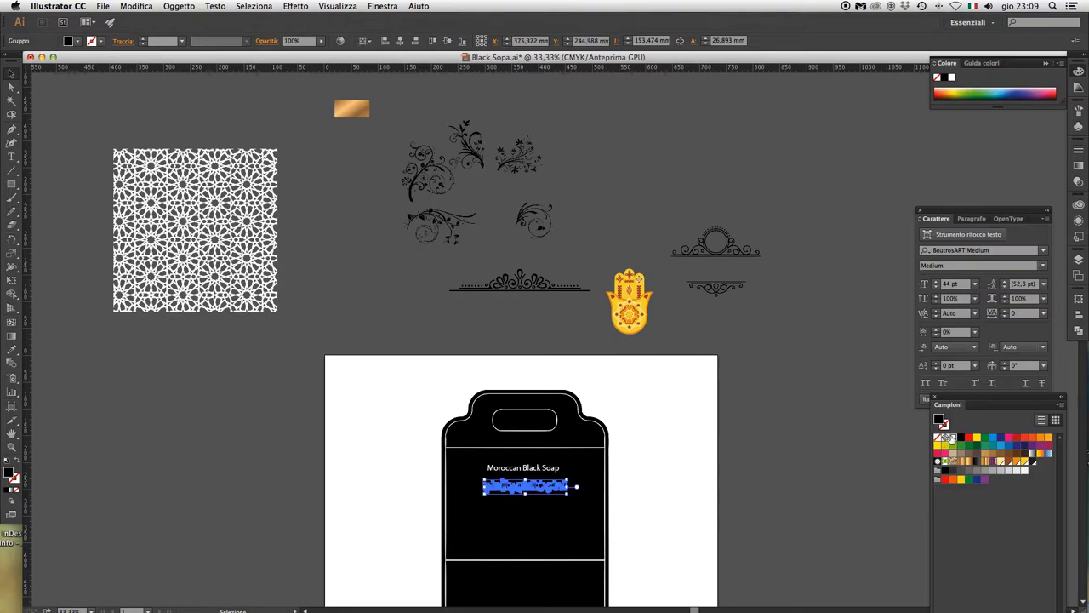
pyautogui.scroll(5, 635, 538)
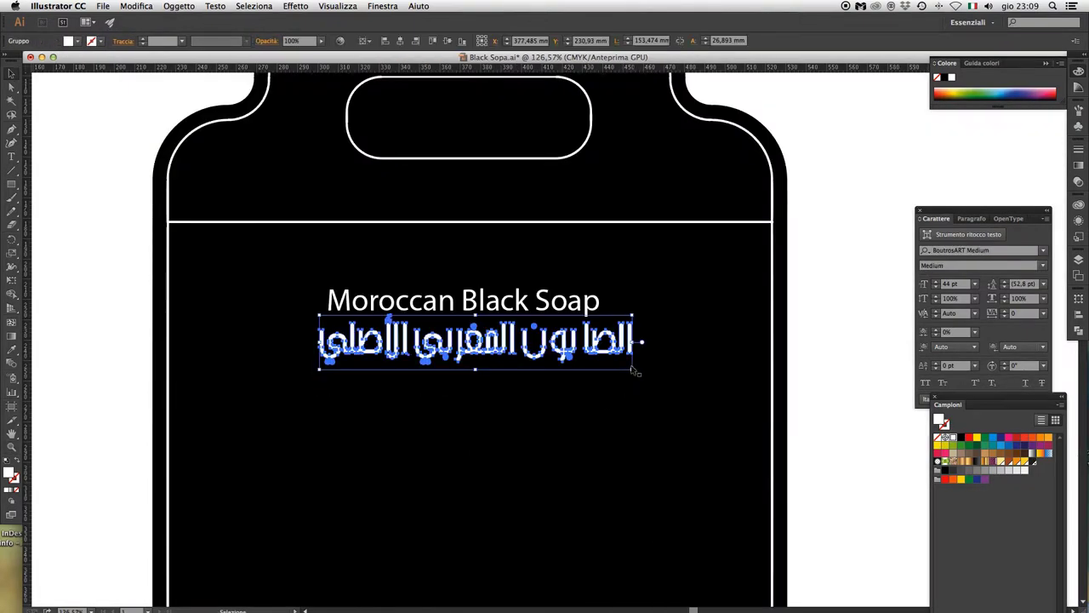
pyautogui.click(802, 313)
# Bring the gold hamsa from the pasteboard, shrink it and place it left of the title
pyautogui.hotkey('ctrl', '-')
pyautogui.moveTo(692, 196); pyautogui.dragTo(544, 341)
pyautogui.hotkey('ctrl', '+')
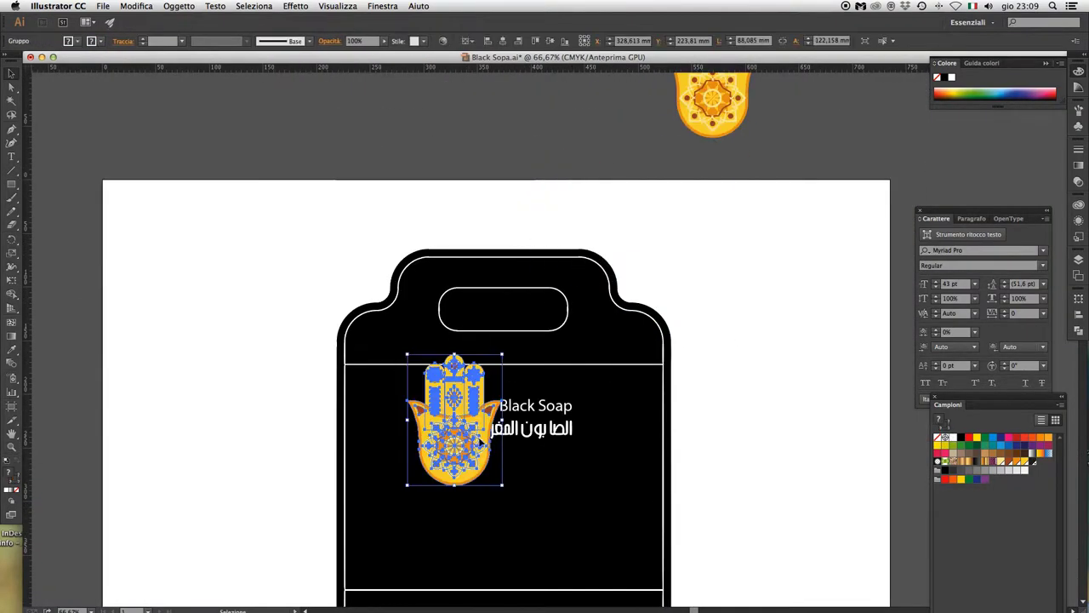
pyautogui.moveTo(479, 442); pyautogui.dragTo(423, 451)
pyautogui.moveTo(400, 414); pyautogui.dragTo(599, 414)
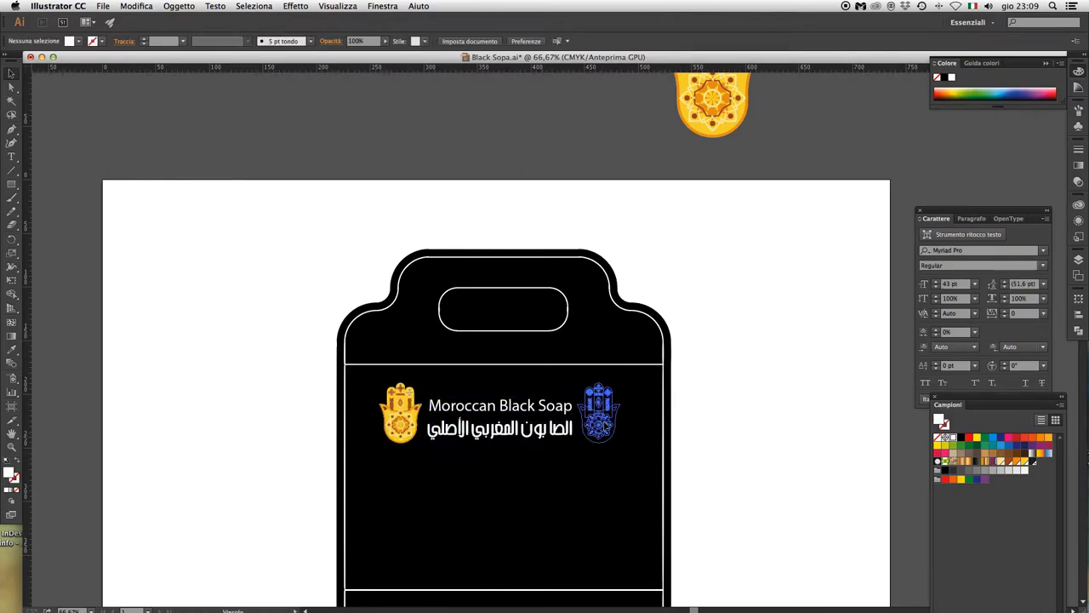
pyautogui.hotkey('ctrl', 'a')
# Place a 180°-rotated copy of the hamsa and title logo on the lower panel
pyautogui.scroll(-5, 517, 316)
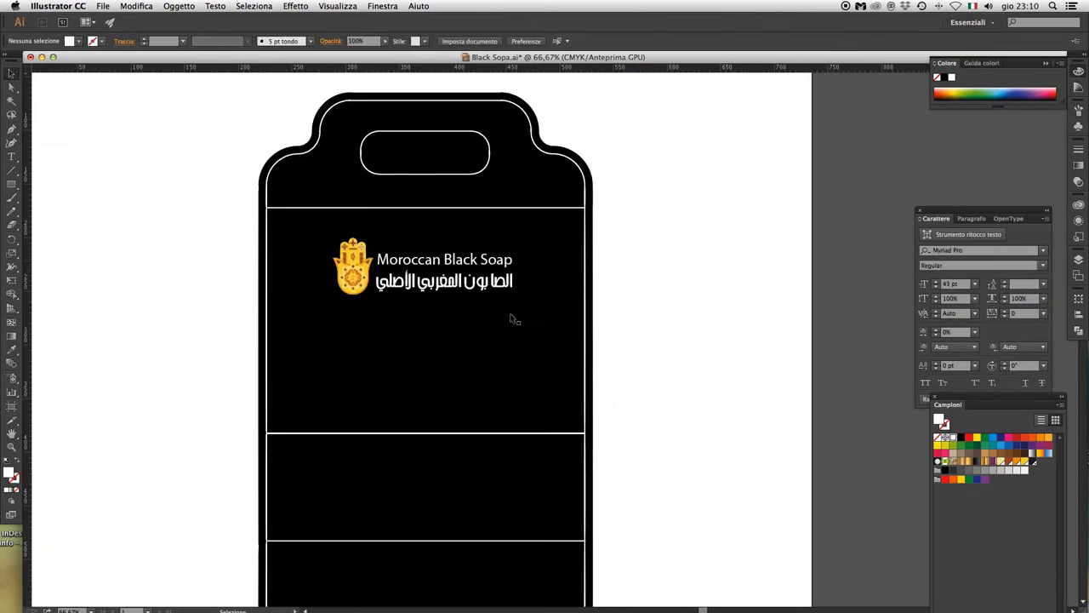
pyautogui.click(349, 268)
pyautogui.moveTo(429, 488); pyautogui.dragTo(511, 482)
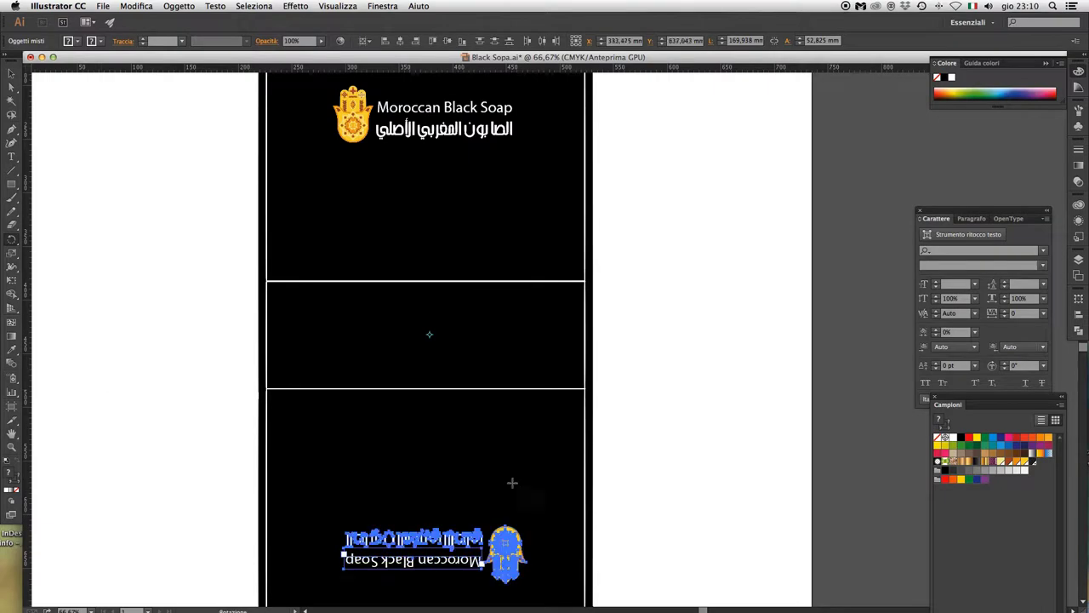
pyautogui.scroll(-5, 571, 340)
pyautogui.keyDown('alt'); pyautogui.scroll(-2, 604, 233); pyautogui.keyUp('alt')
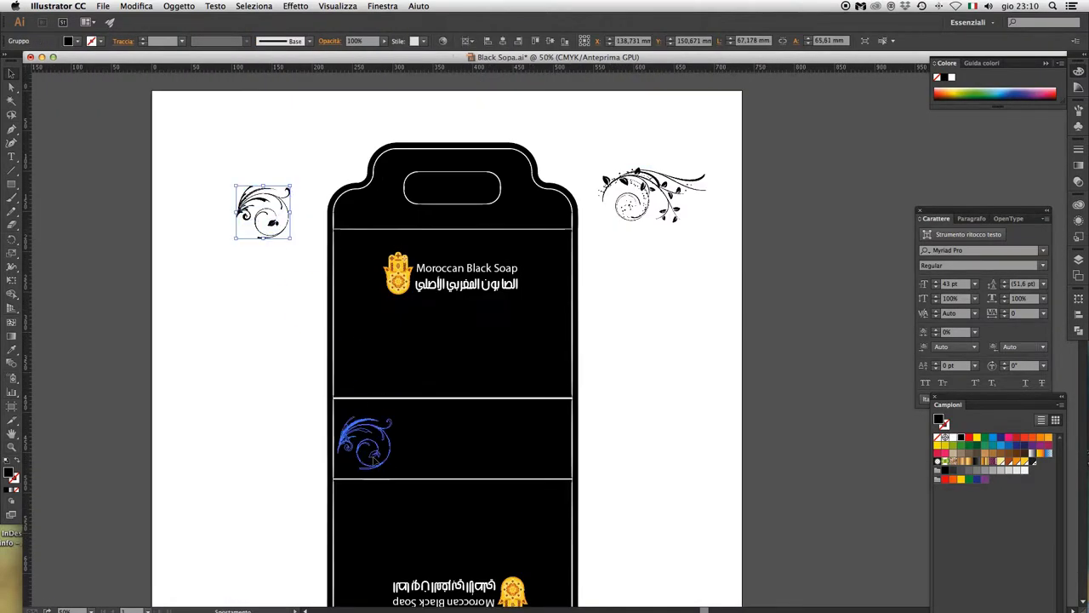
pyautogui.click(483, 302)
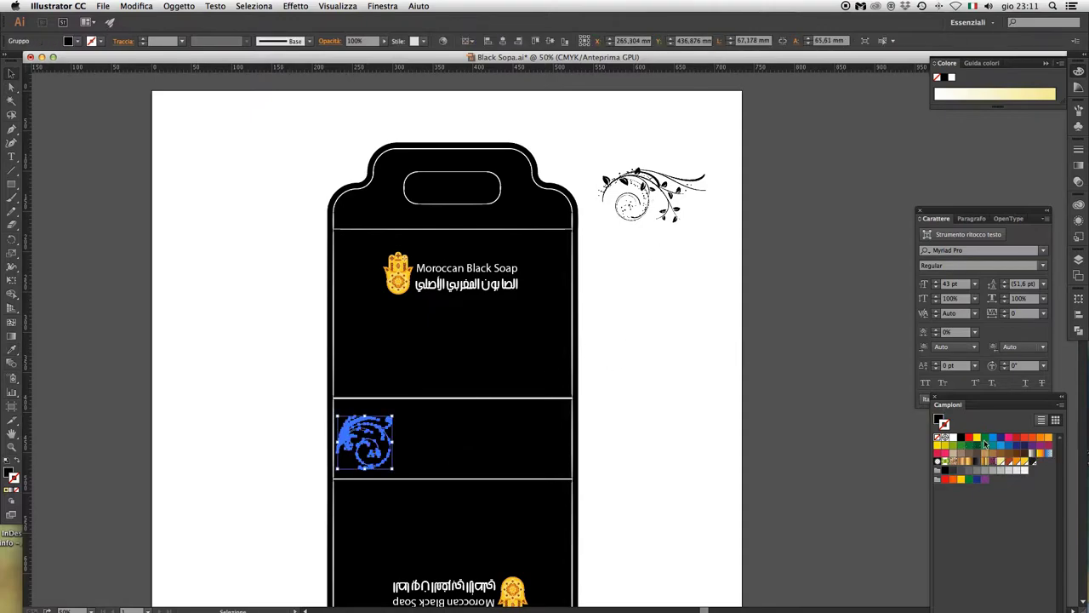
# Move the floral swirl ornament into the middle panel and spread its pieces across it
pyautogui.moveTo(651, 196)
pyautogui.mouseDown()
pyautogui.moveTo(510, 476)
pyautogui.moveTo(601, 429)
pyautogui.mouseUp()
pyautogui.scroll(5, 510, 480)
pyautogui.click(460, 449)
pyautogui.moveTo(158, 366); pyautogui.dragTo(340, 409)
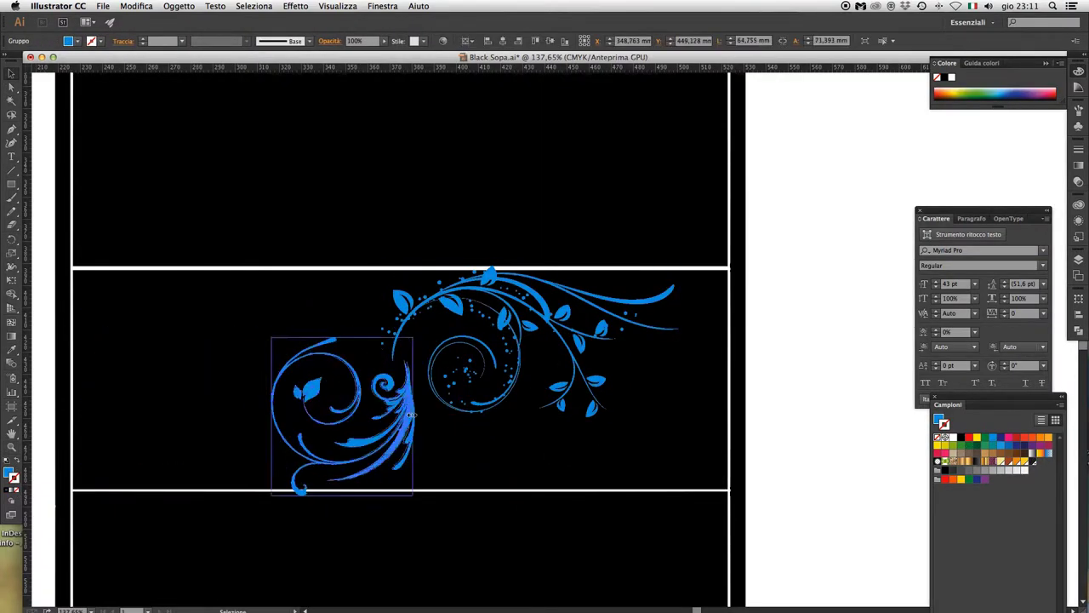
pyautogui.press('super+shift+a')
pyautogui.scroll(-3, 767, 407)
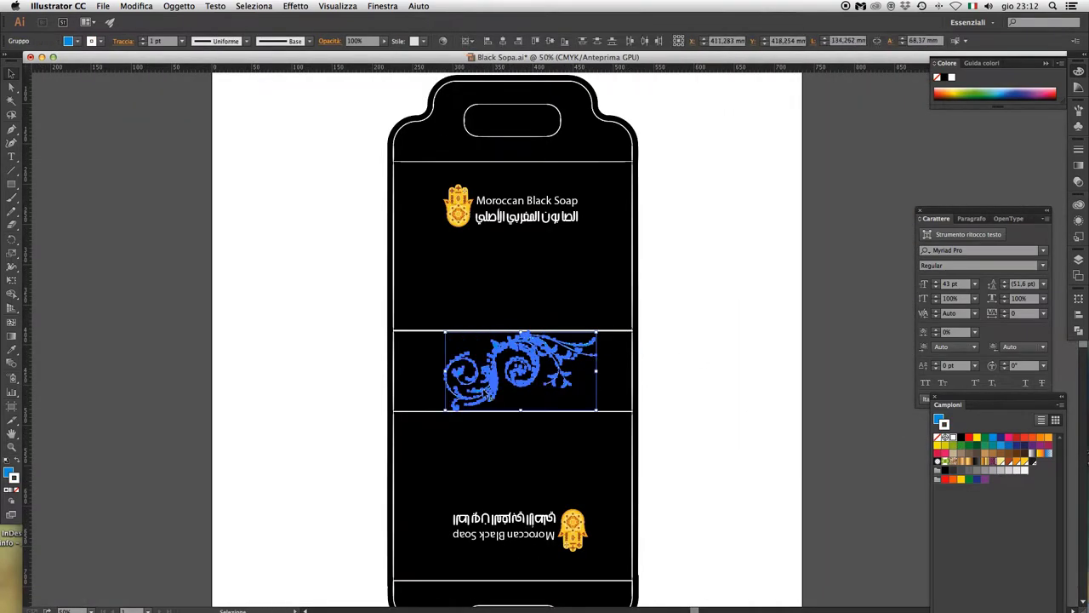
pyautogui.scroll(3, 525, 421)
pyautogui.scroll(-3, 596, 341)
# Frame each label's hamsa inside the circular ornament, with Arabic and English titles beneath
pyautogui.scroll(5, 596, 298)
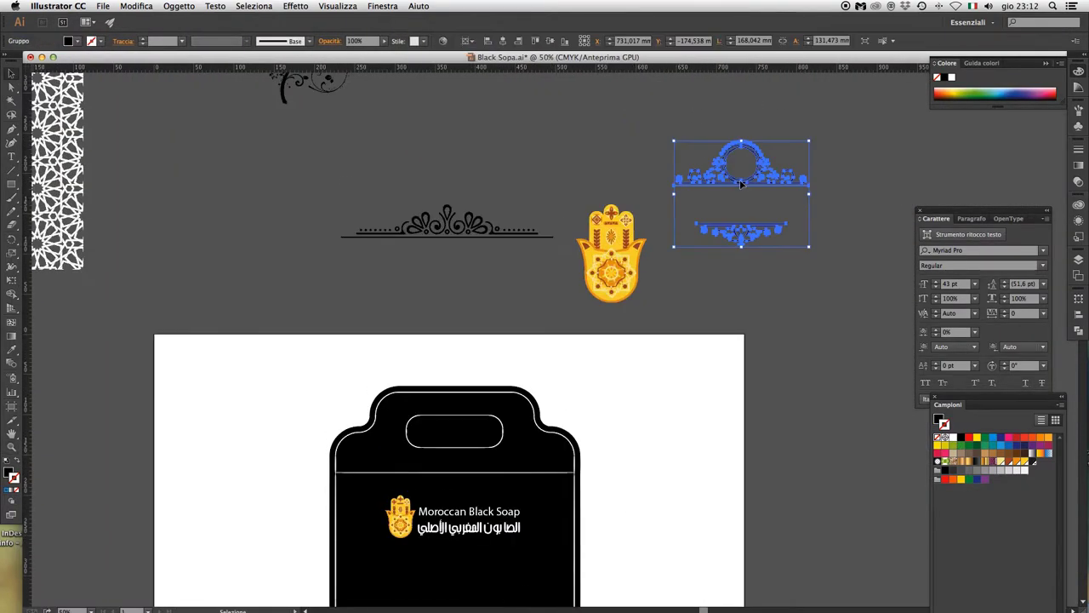
pyautogui.scroll(-2, 622, 483)
pyautogui.scroll(3, 622, 482)
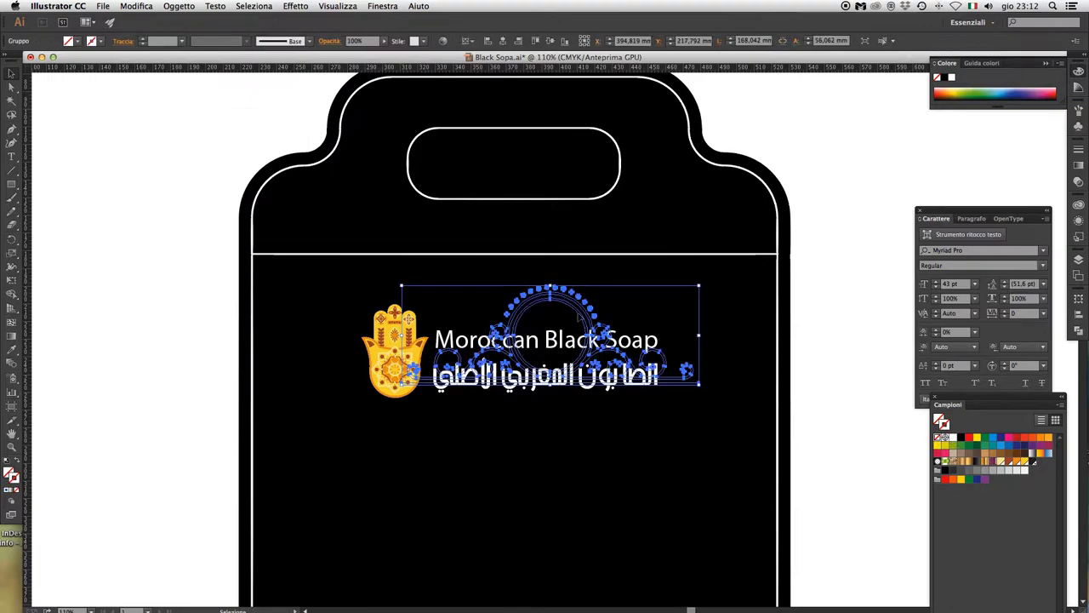
pyautogui.moveTo(553, 336); pyautogui.dragTo(543, 480)
pyautogui.scroll(-2, 722, 480)
pyautogui.moveTo(545, 400); pyautogui.dragTo(507, 387)
pyautogui.moveTo(545, 298); pyautogui.dragTo(505, 462)
pyautogui.click(845, 400)
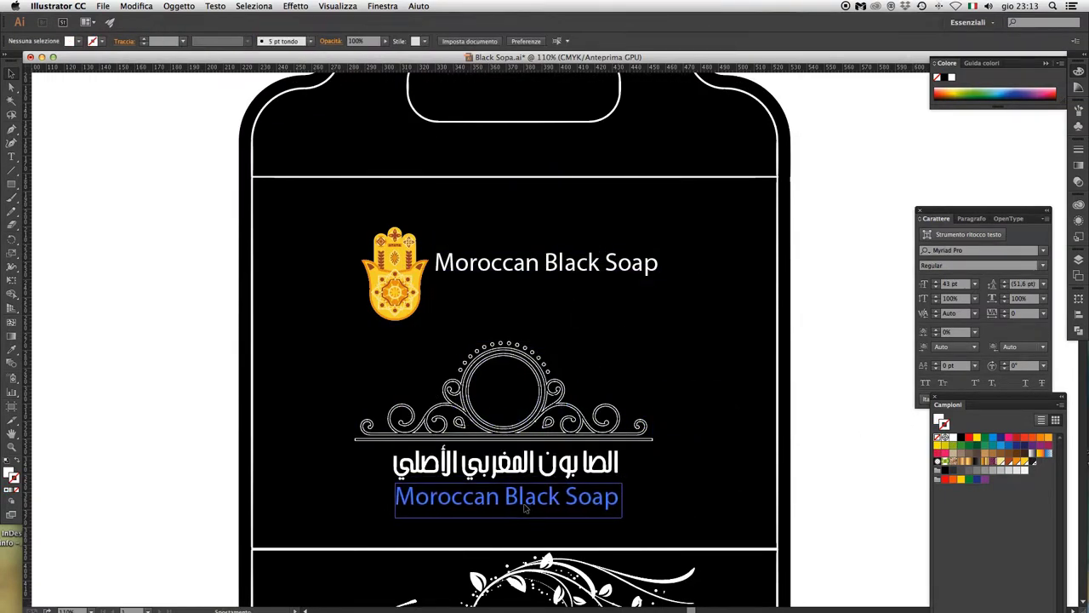
pyautogui.moveTo(423, 332); pyautogui.dragTo(536, 429)
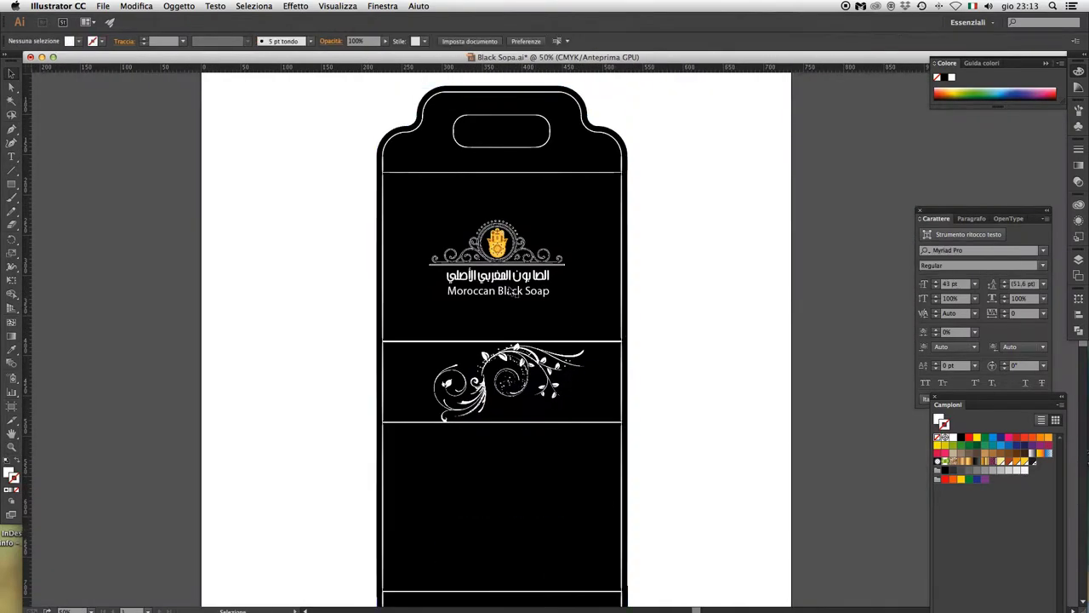
pyautogui.click(337, 485)
pyautogui.scroll(3, 337, 485)
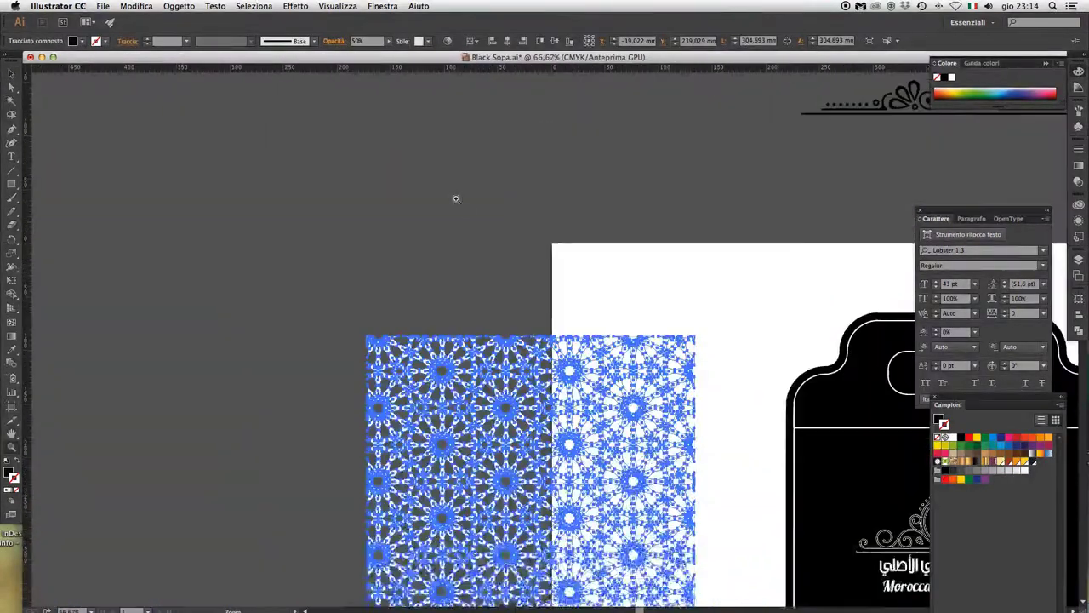
# Enlarge the Moroccan geometric pattern and position a copy of the handle outline over it
pyautogui.click(604, 247)
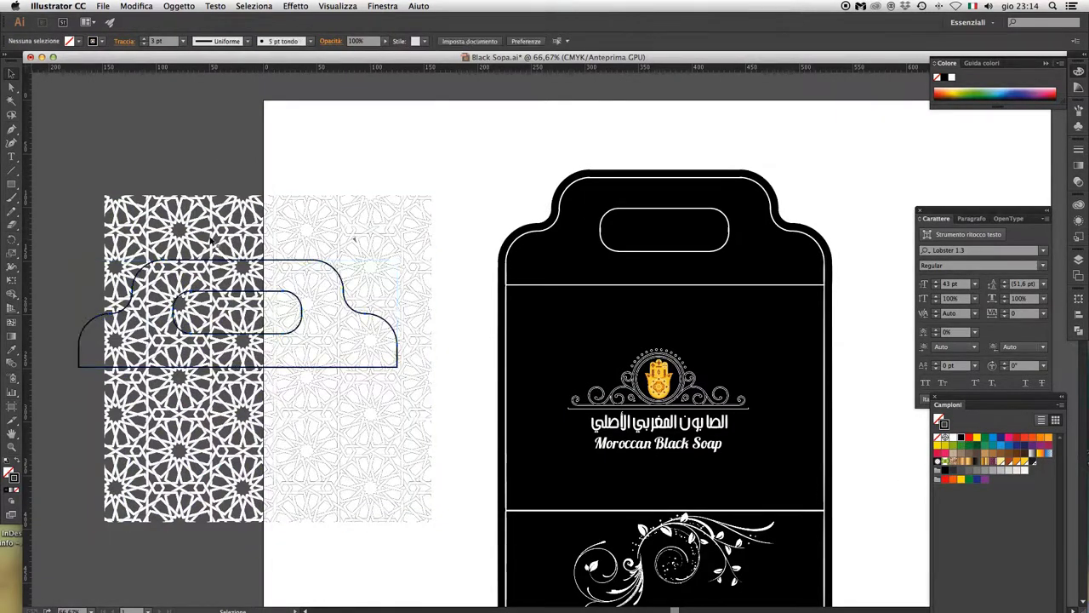
pyautogui.click(397, 522)
pyautogui.moveTo(398, 522); pyautogui.dragTo(443, 554)
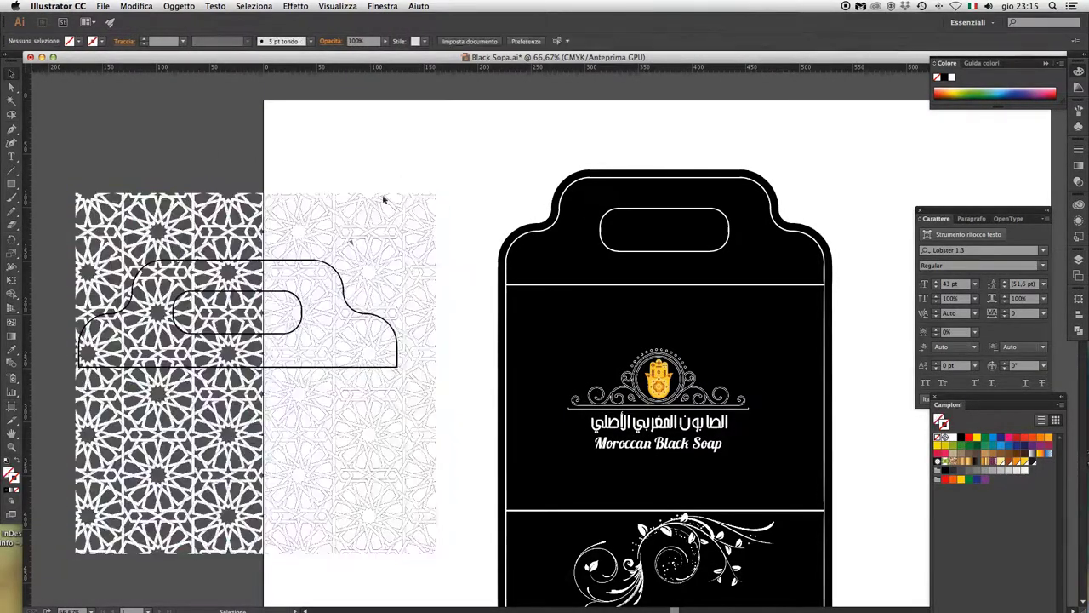
pyautogui.click(284, 145)
pyautogui.click(348, 260)
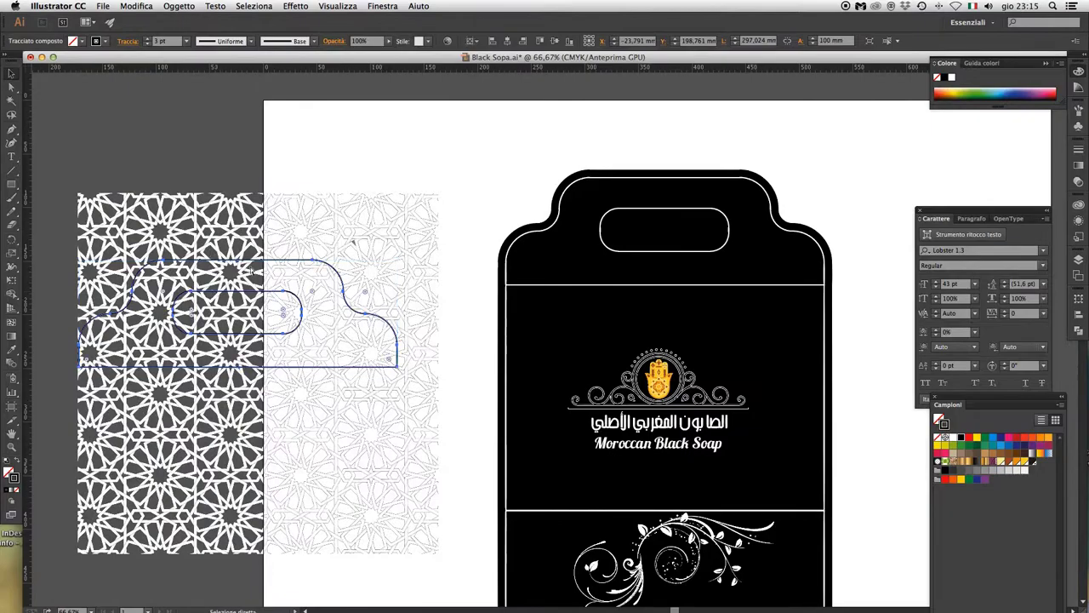
pyautogui.moveTo(349, 259); pyautogui.dragTo(198, 174)
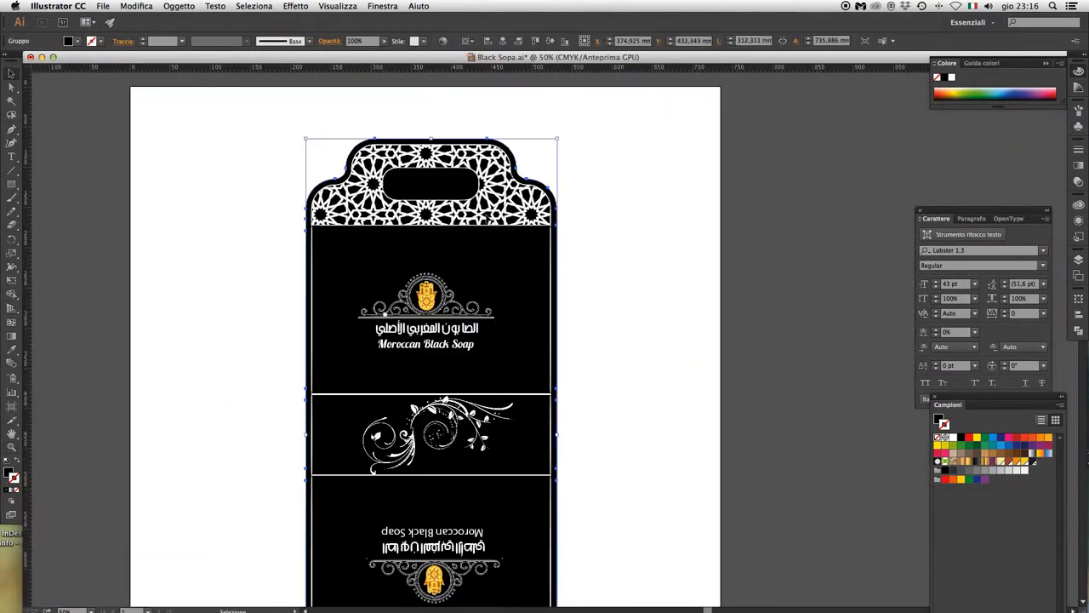
# Release the clipping mask on a copy of the handle pattern
pyautogui.click(526, 168)
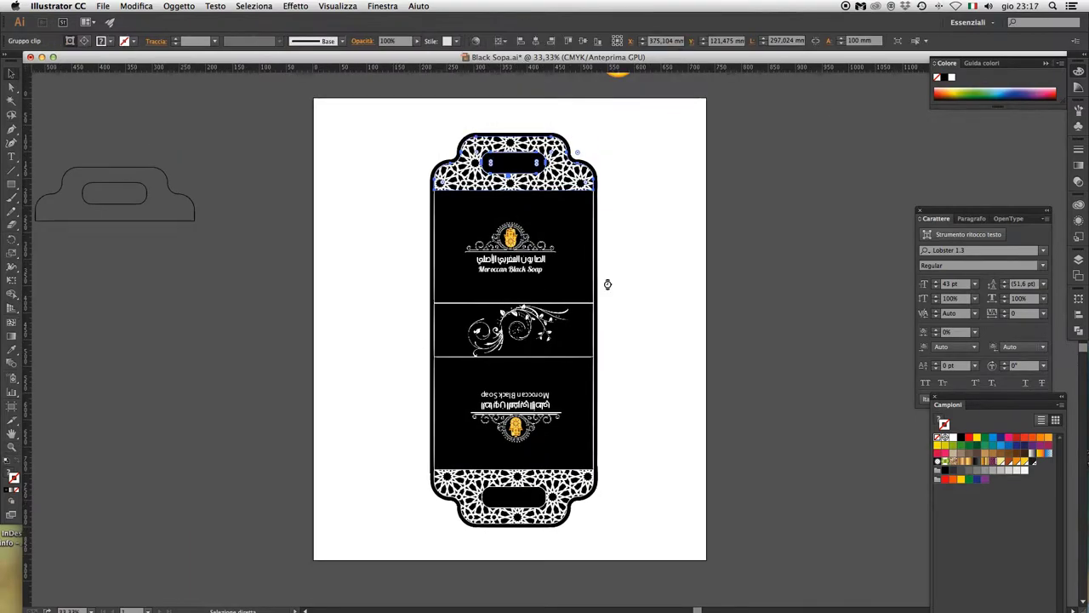
pyautogui.rightClick(328, 341)
pyautogui.click(400, 404)
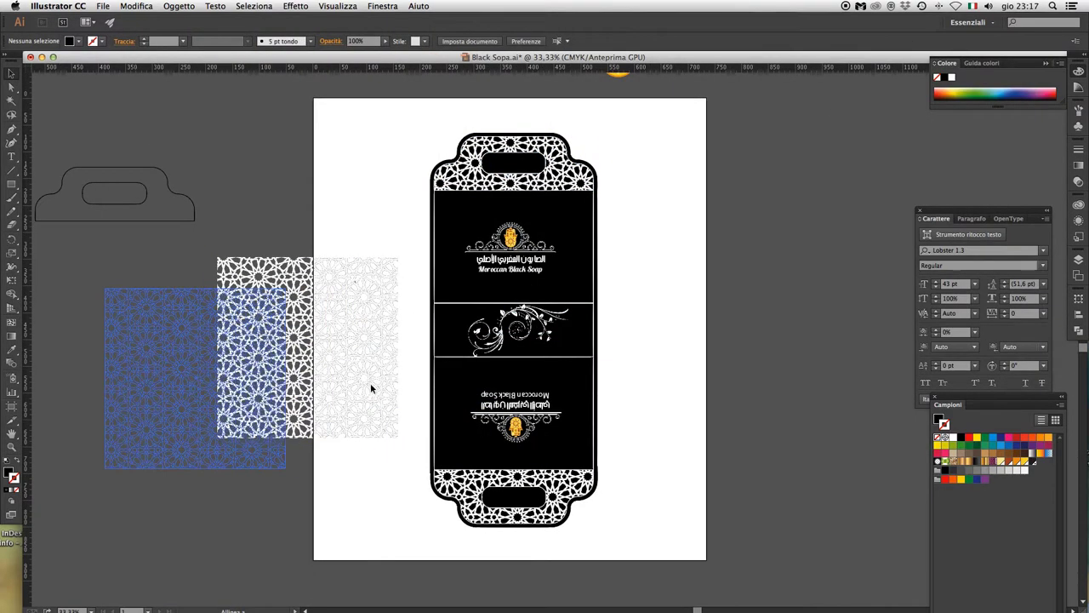
pyautogui.click(766, 340)
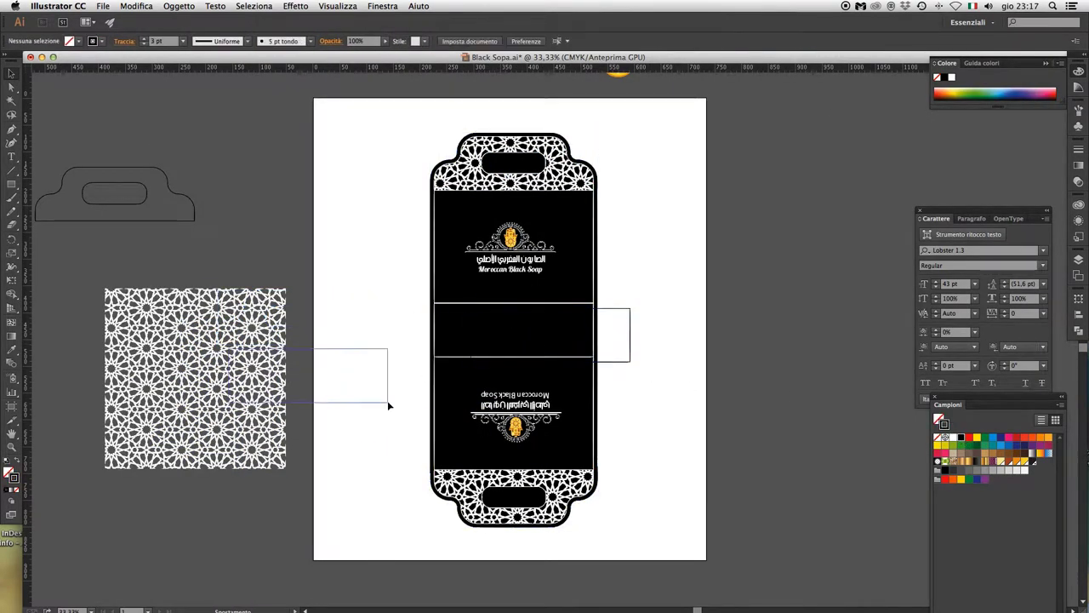
# Clip the pattern to a rectangle strip and move it into the middle panel
pyautogui.rightClick(261, 350)
pyautogui.click(306, 413)
pyautogui.moveTo(196, 378); pyautogui.dragTo(513, 329)
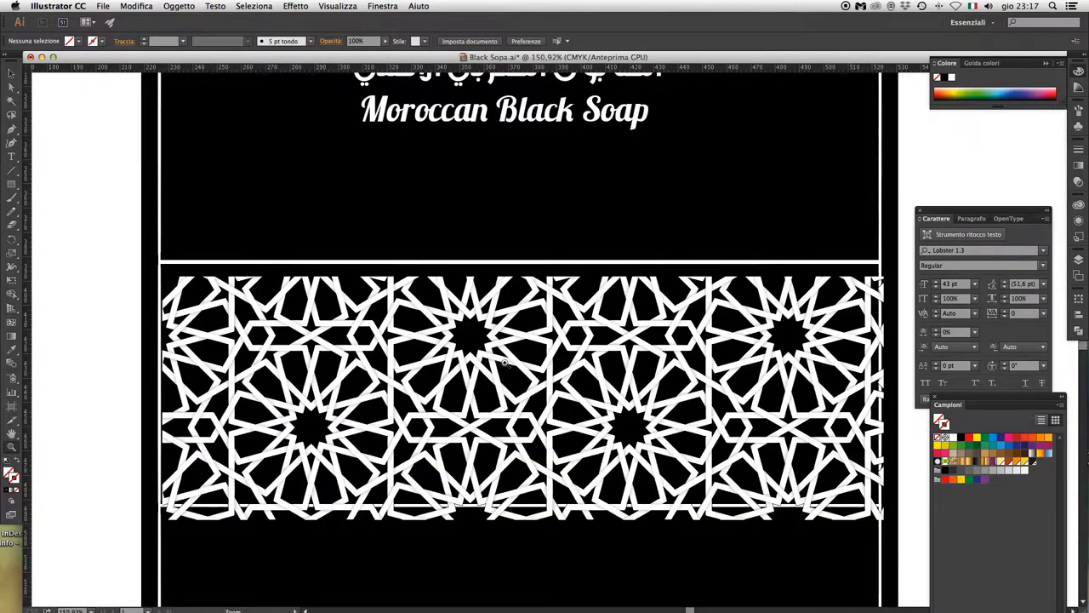
pyautogui.click(785, 400)
# Paste the floral ornament, enlarge it behind the front logo and lower its opacity to 48%
pyautogui.hotkey('ctrl', '-')
pyautogui.hotkey('ctrl', '-')
pyautogui.hotkey('ctrl', '-')
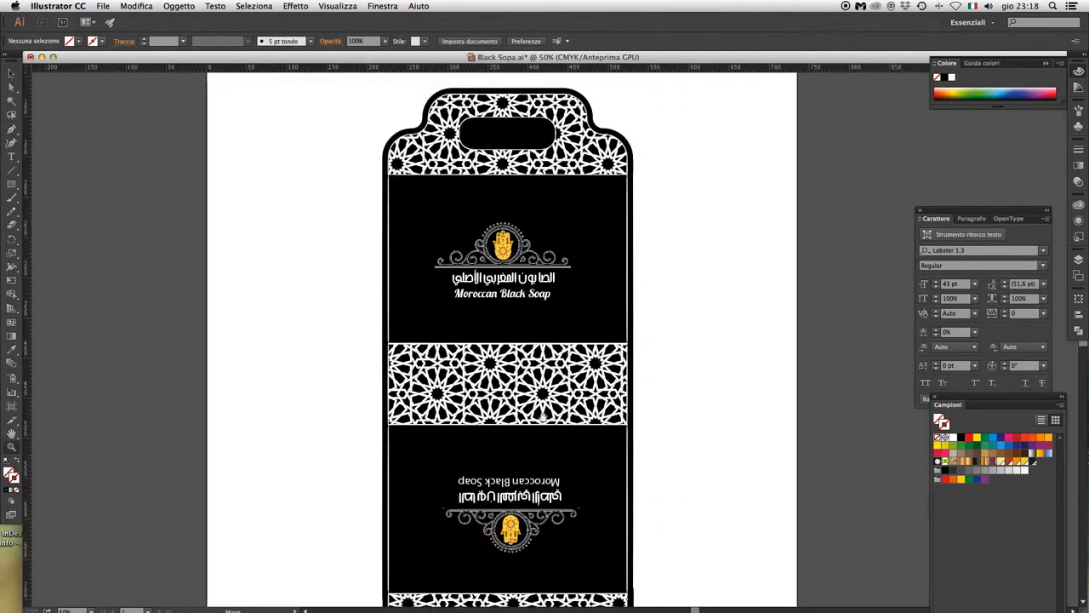
pyautogui.scroll(-2, 502, 299)
pyautogui.hotkey('ctrl', 'z')
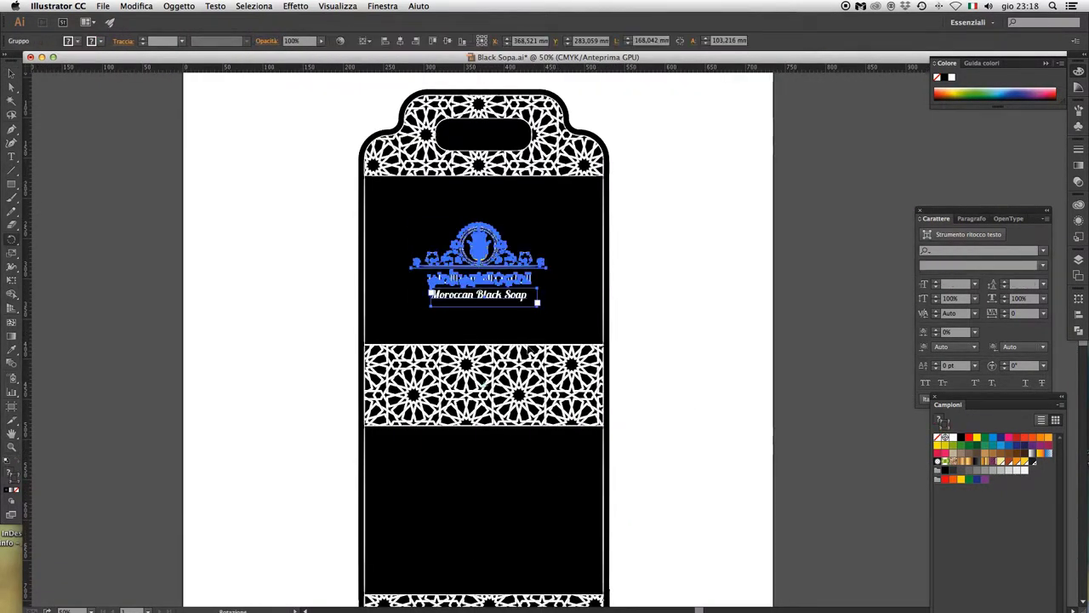
pyautogui.hotkey('ctrl', 'shift', 'z')
pyautogui.hotkey('ctrl', 'shift', 'z')
pyautogui.hotkey('ctrl', 'shift', 'a')
pyautogui.scroll(2, 483, 340)
pyautogui.hotkey('ctrl', '+')
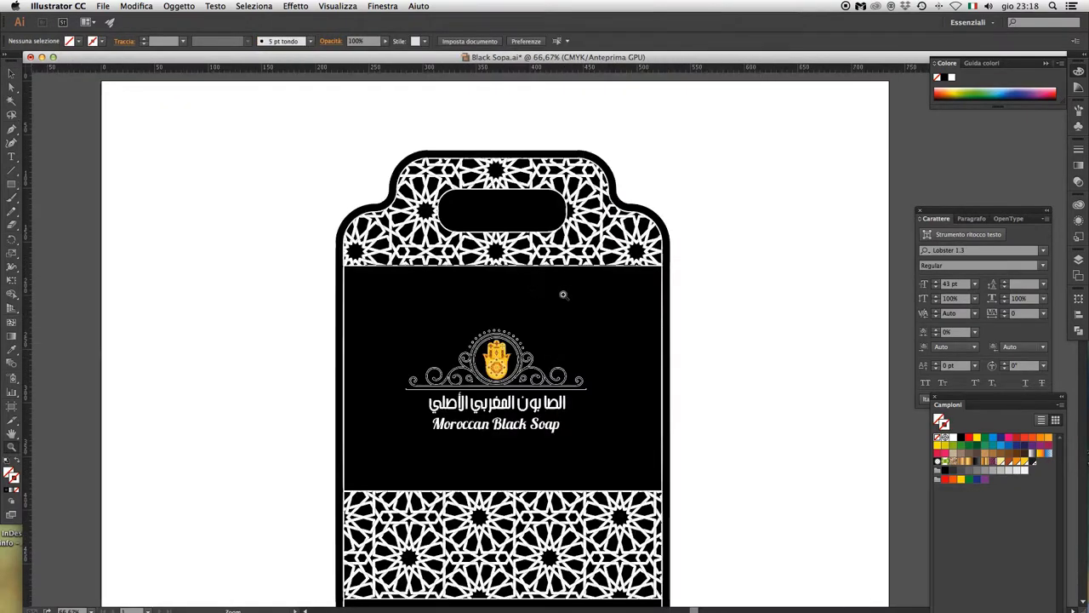
pyautogui.hotkey('ctrl', 'v')
pyautogui.moveTo(606, 379)
pyautogui.mouseDown()
pyautogui.moveTo(773, 584)
pyautogui.moveTo(562, 419)
pyautogui.moveTo(622, 430)
pyautogui.mouseUp()
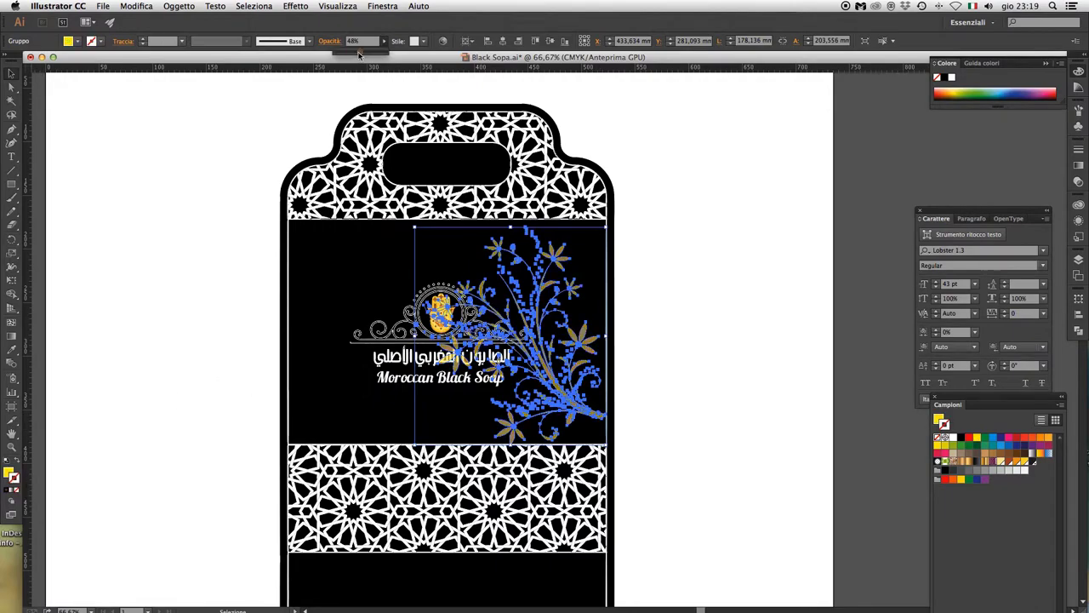
pyautogui.press('Return')
# Place a 180°-rotated copy of the floral ornament on the lower panel
pyautogui.hotkey('ctrl', '-')
pyautogui.hotkey('ctrl', '-')
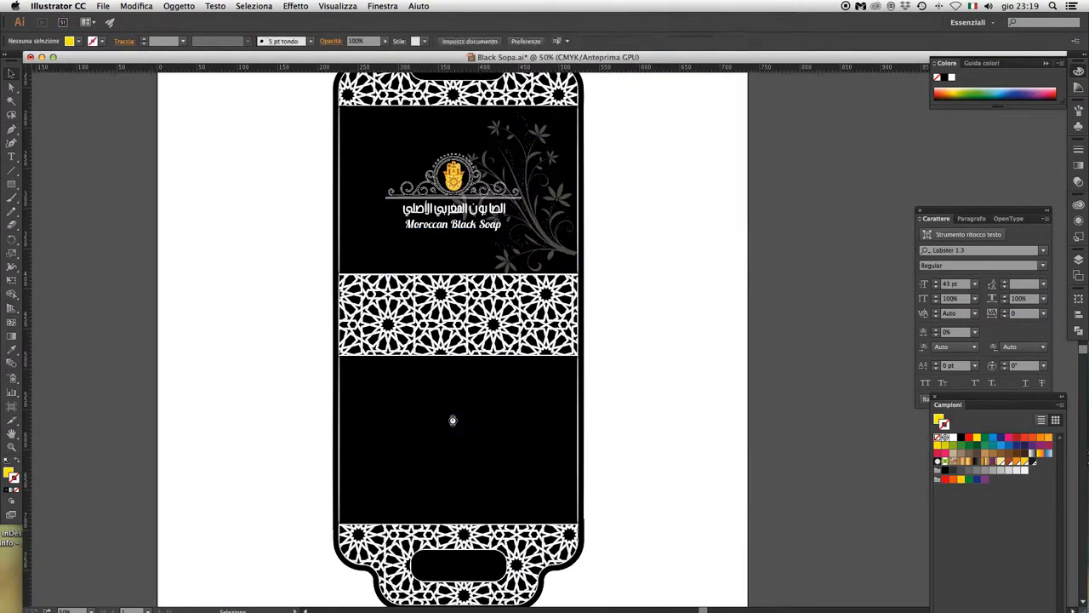
pyautogui.click(477, 195)
pyautogui.press('r')
pyautogui.moveTo(477, 255); pyautogui.dragTo(548, 416)
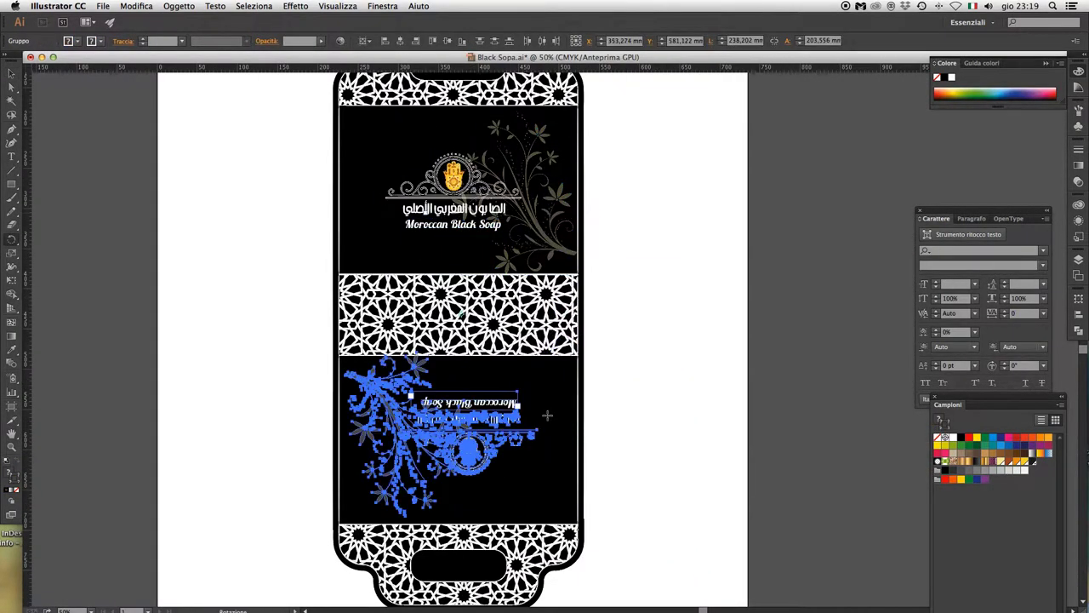
pyautogui.hotkey('ctrl', 'shift', 'a')
pyautogui.hotkey('ctrl', '+')
pyautogui.hotkey('ctrl', '+')
pyautogui.hotkey('ctrl', '+')
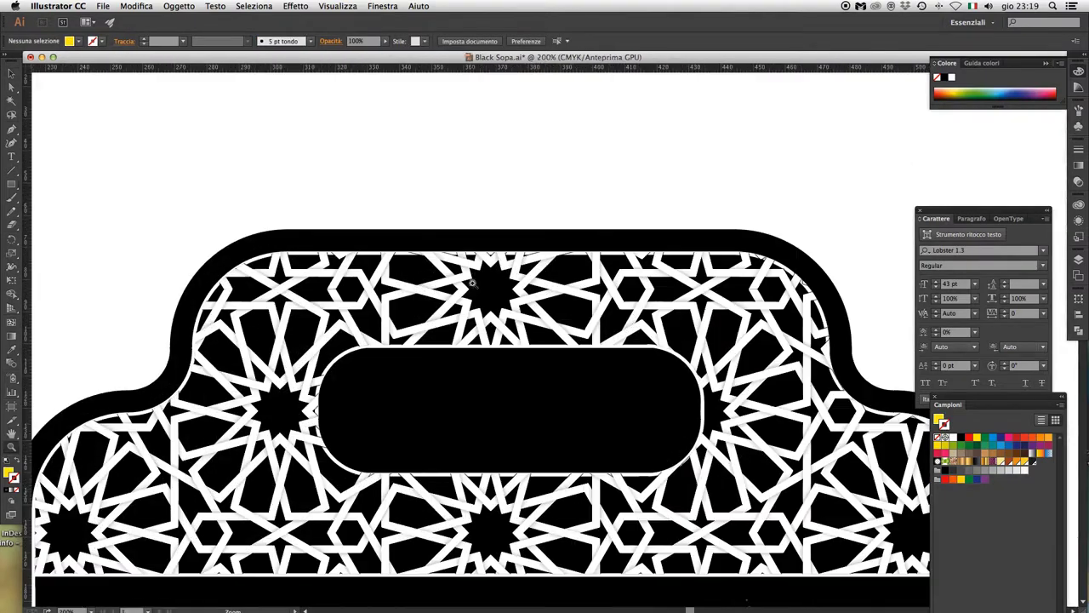
# Place yellow circle accents at the bar's right end and in the star below it
pyautogui.moveTo(694, 413); pyautogui.dragTo(699, 408)
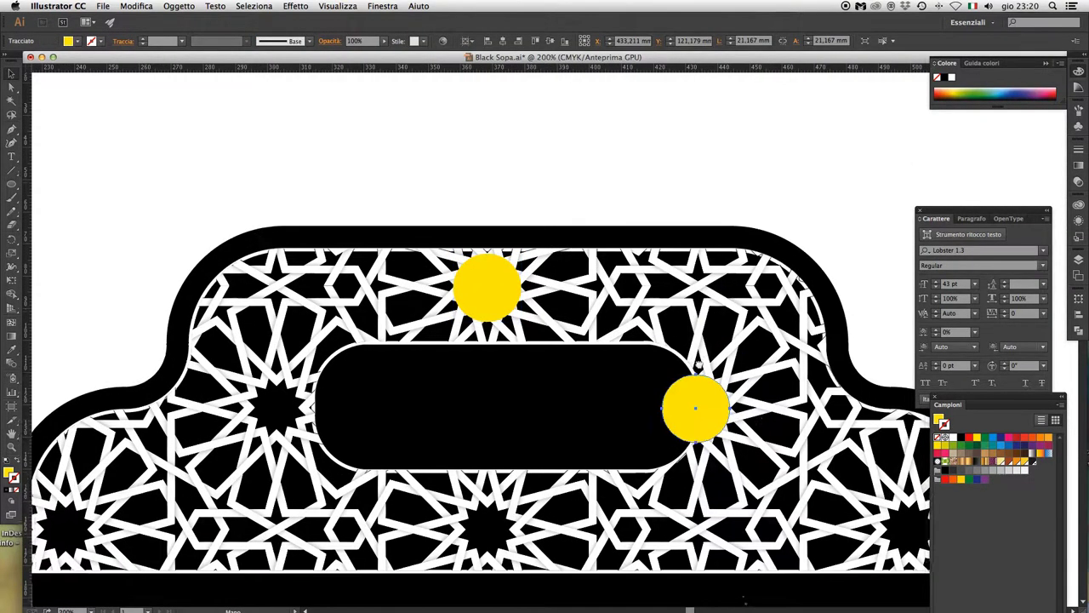
pyautogui.scroll(-5, 699, 409)
pyautogui.hscroll(5, 699, 409)
pyautogui.moveTo(386, 393); pyautogui.dragTo(384, 394)
pyautogui.hscroll(-5, 557, 380)
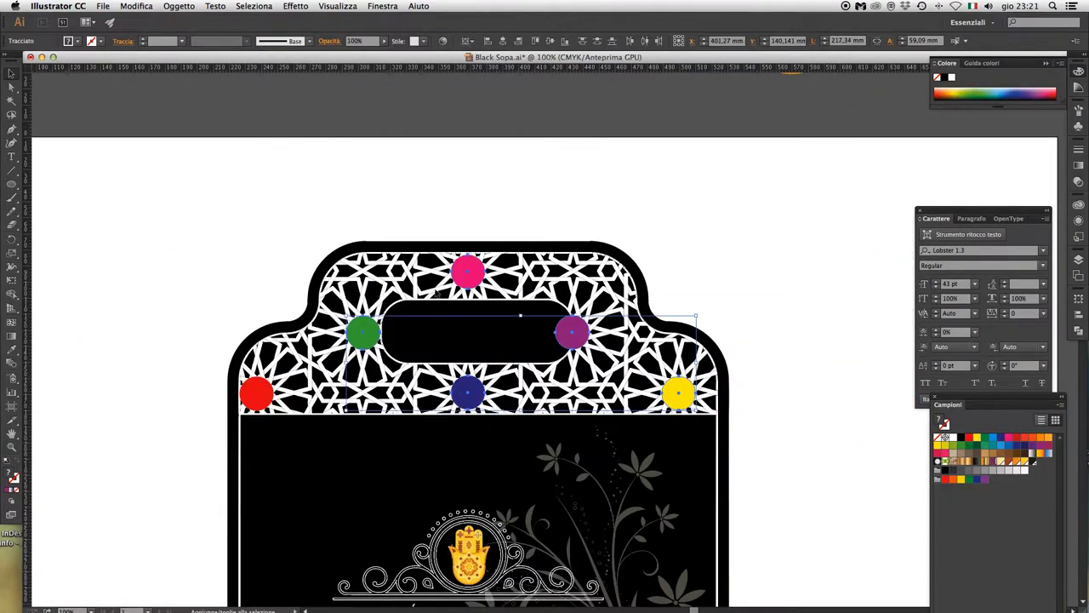
# Select the top pattern group, then its red and green star accents
pyautogui.click(436, 292)
pyautogui.click(256, 394)
pyautogui.scroll(5, 250, 384)
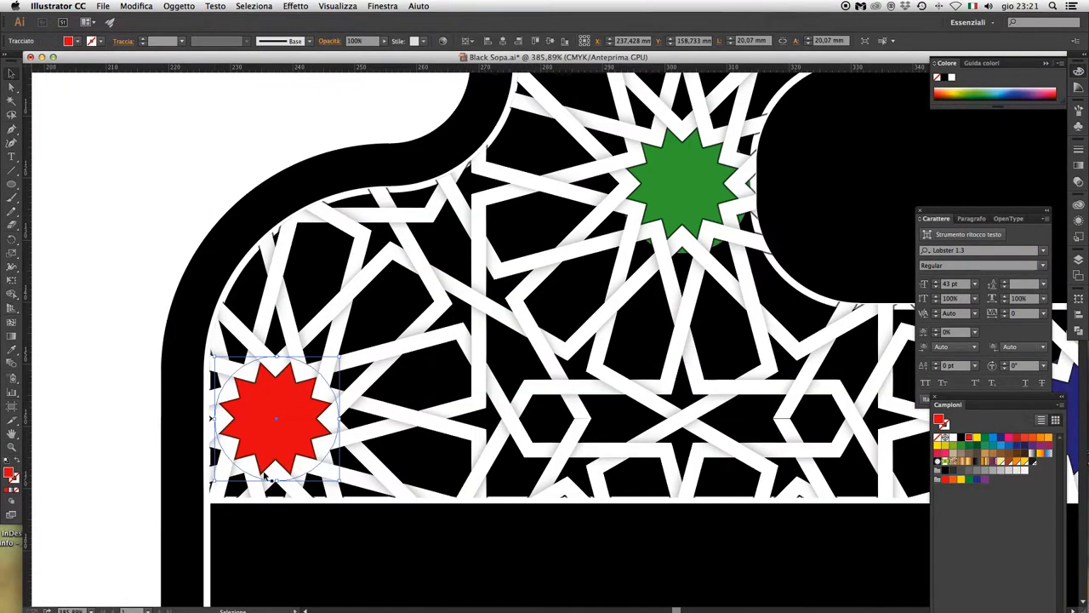
pyautogui.hscroll(3, 383, 383)
pyautogui.click(538, 277)
pyautogui.hscroll(5, 537, 276)
pyautogui.hscroll(8, 571, 284)
# Select the purple accent beside the bar and the yellow star accent
pyautogui.scroll(-2, 571, 284)
pyautogui.click(495, 411)
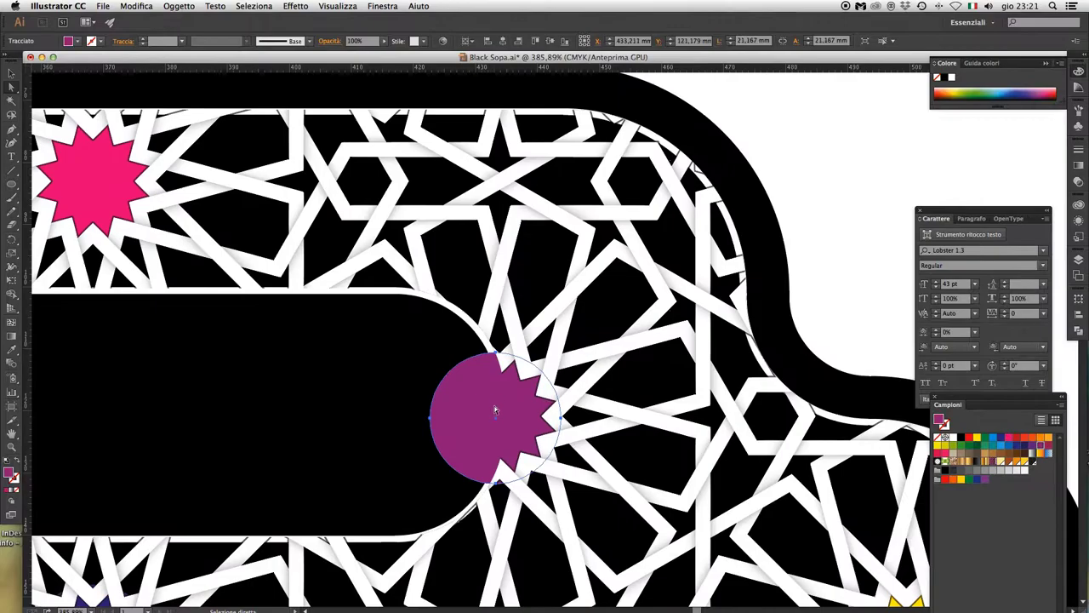
pyautogui.scroll(-5, 491, 407)
pyautogui.scroll(-5, 491, 407)
pyautogui.scroll(5, 543, 358)
pyautogui.click(544, 358)
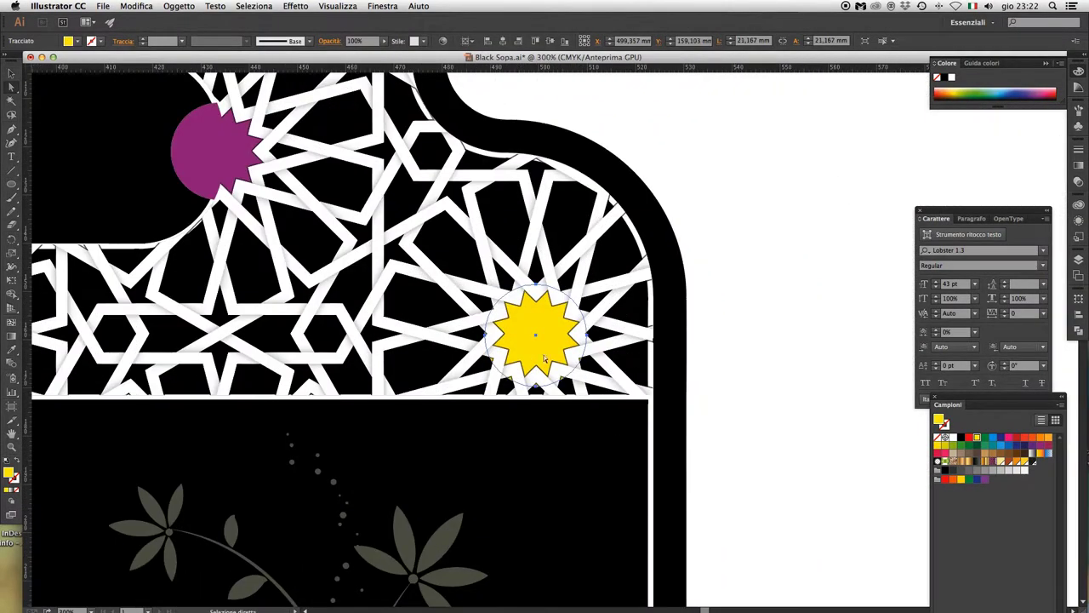
pyautogui.scroll(-5, 550, 350)
# Enter the top pattern group in isolation mode to edit it, then exit
pyautogui.click(629, 287)
pyautogui.scroll(-3, 630, 287)
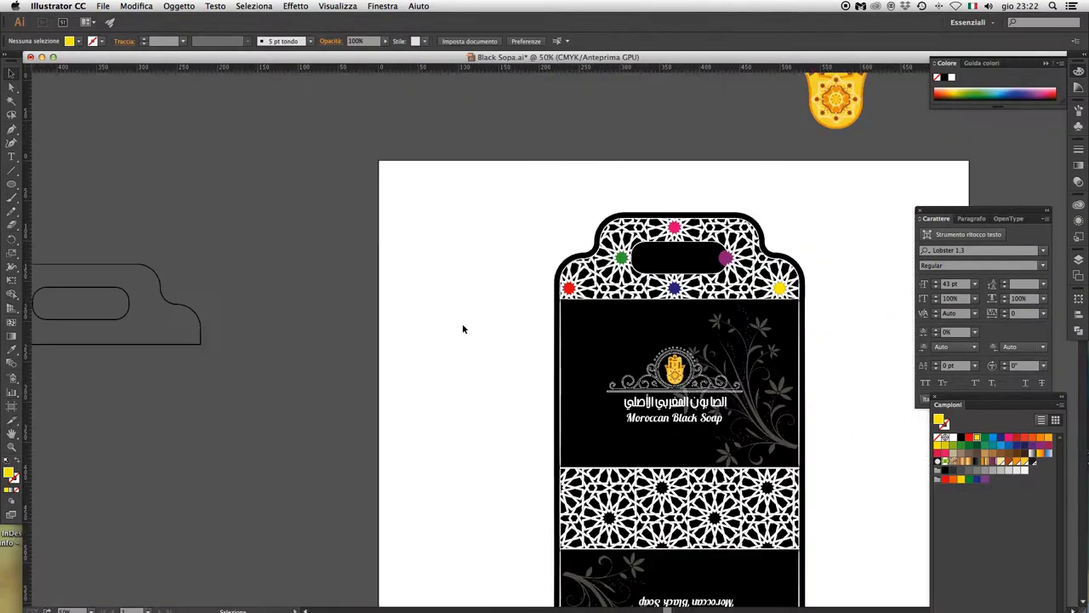
pyautogui.rightClick(628, 233)
pyautogui.click(685, 287)
pyautogui.scroll(3, 761, 224)
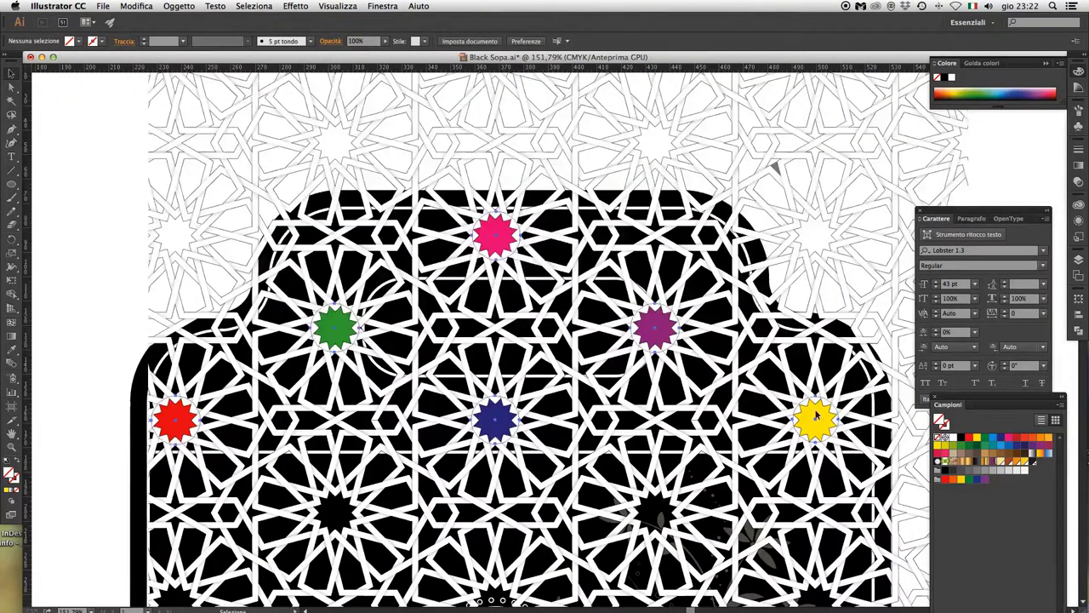
pyautogui.press('Escape')
pyautogui.scroll(-5, 537, 360)
pyautogui.scroll(3, 521, 296)
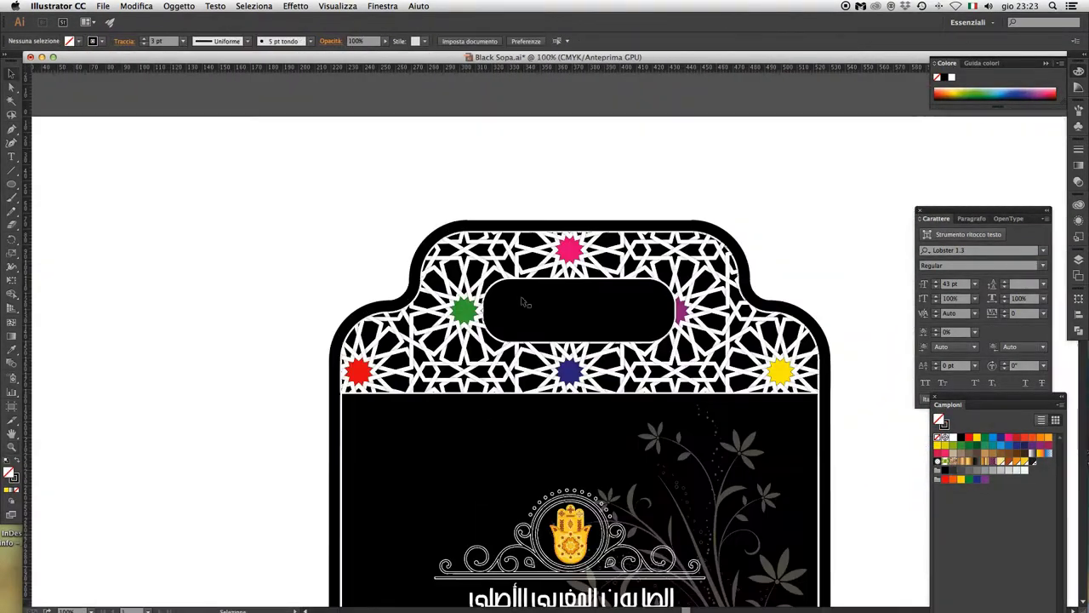
pyautogui.scroll(-3, 536, 360)
pyautogui.scroll(-5, 536, 360)
# Copy the top lattice panel, rotate it 180° and move it into the bottom panel
pyautogui.click(550, 420)
pyautogui.press('Delete')
pyautogui.hotkey('ctrl', 'v')
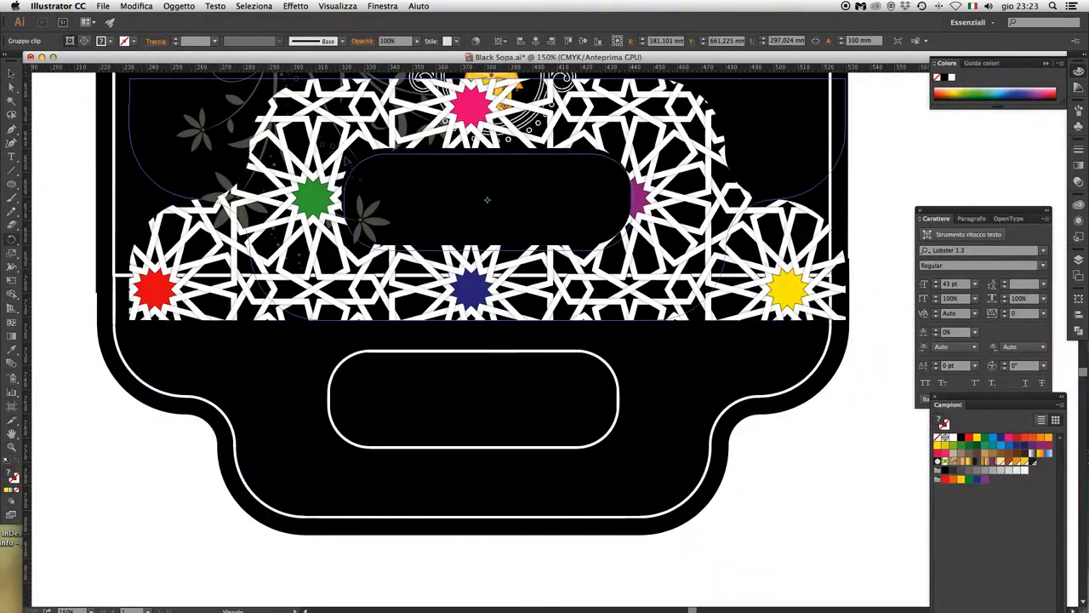
pyautogui.moveTo(486, 195); pyautogui.dragTo(481, 442)
pyautogui.scroll(-2, 663, 430)
pyautogui.click(634, 387)
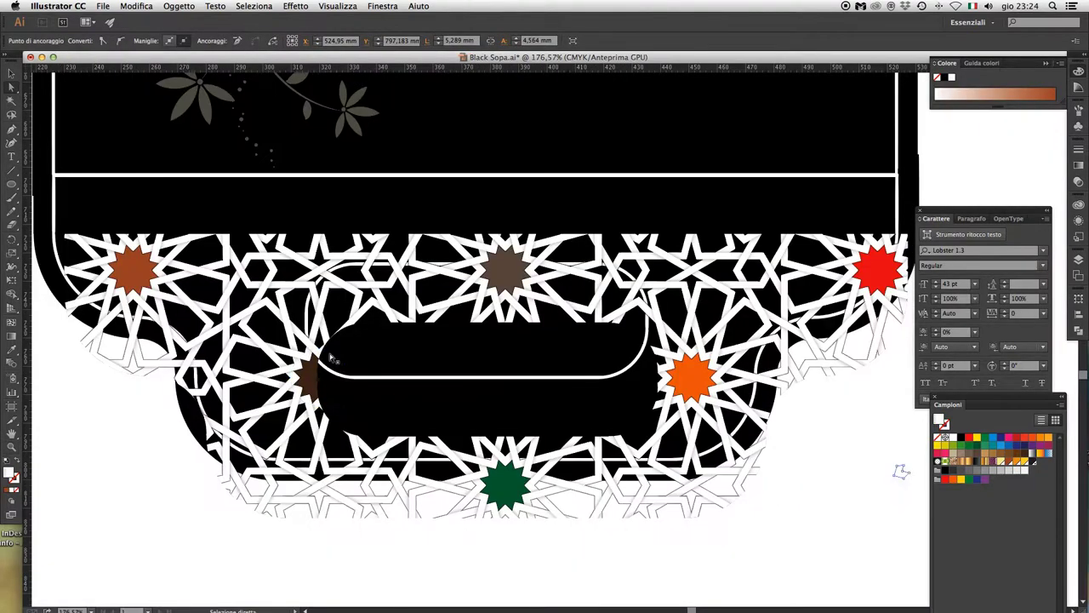
pyautogui.moveTo(686, 492); pyautogui.dragTo(686, 442)
# Draw a full-width white band across the label
pyautogui.hotkey('ctrl', '0')
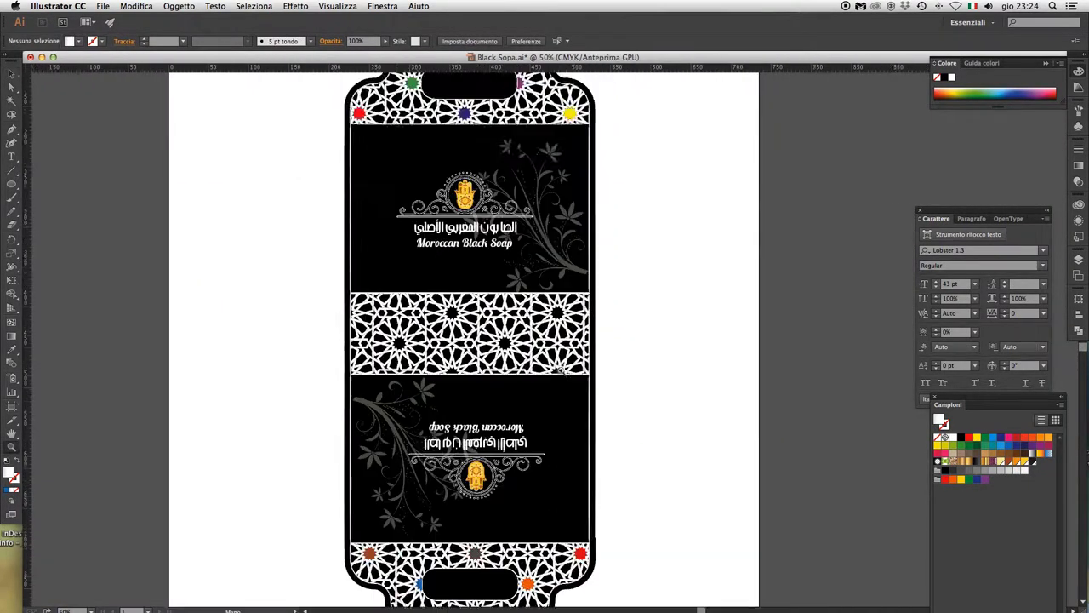
pyautogui.hotkey('ctrl', '-')
pyautogui.scroll(3, 485, 255)
pyautogui.moveTo(485, 316); pyautogui.dragTo(539, 261)
pyautogui.scroll(3, 343, 379)
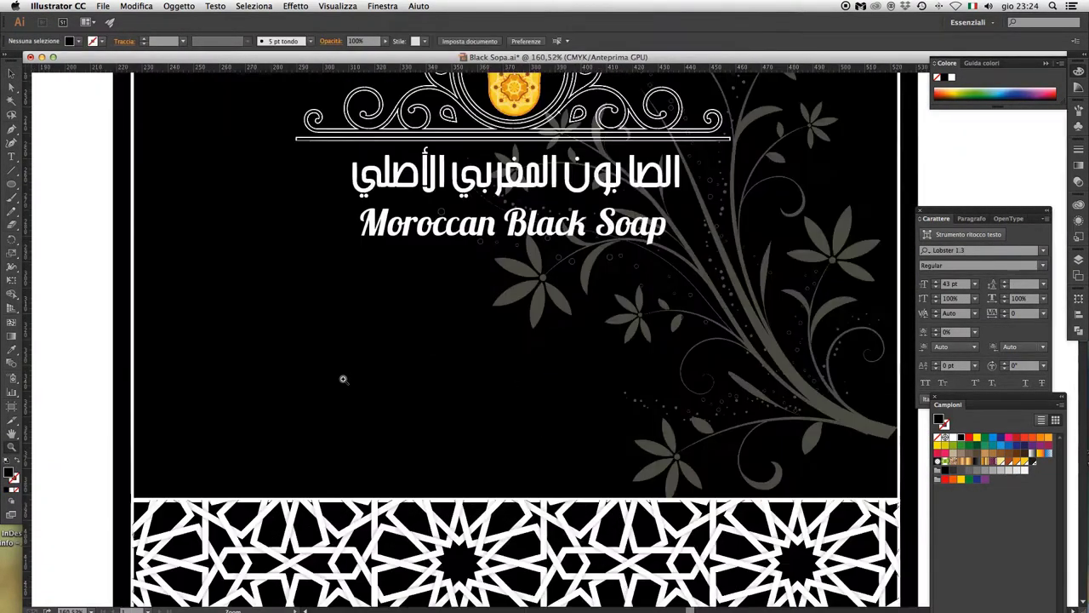
pyautogui.moveTo(419, 362); pyautogui.dragTo(898, 383)
pyautogui.click(952, 78)
# Draw a grey square at 44% opacity and repeat copies into a row of five
pyautogui.click(154, 255)
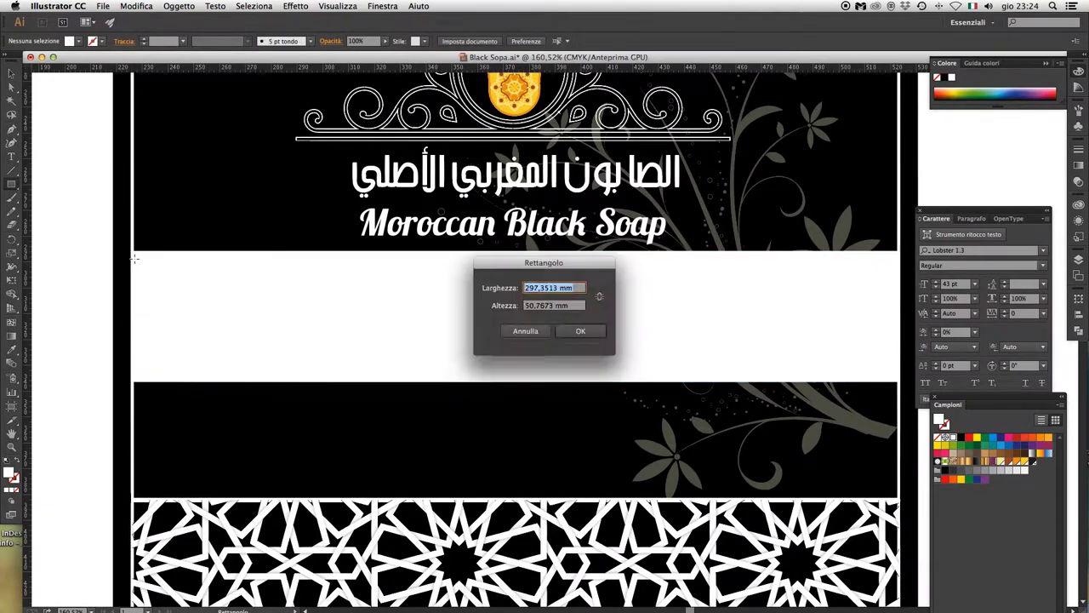
pyautogui.press('Escape')
pyautogui.moveTo(135, 258); pyautogui.dragTo(359, 373)
pyautogui.press('4')
pyautogui.press('4')
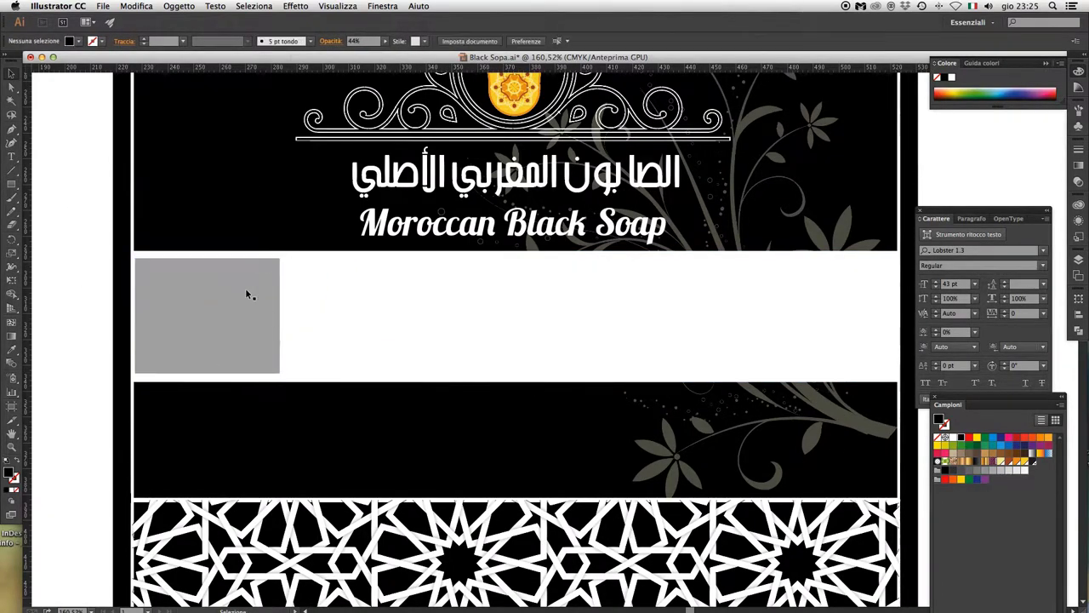
pyautogui.moveTo(251, 294); pyautogui.dragTo(355, 287)
pyautogui.hotkey('ctrl', 'd')
pyautogui.hotkey('ctrl', 'd')
pyautogui.hscroll(5, 741, 304)
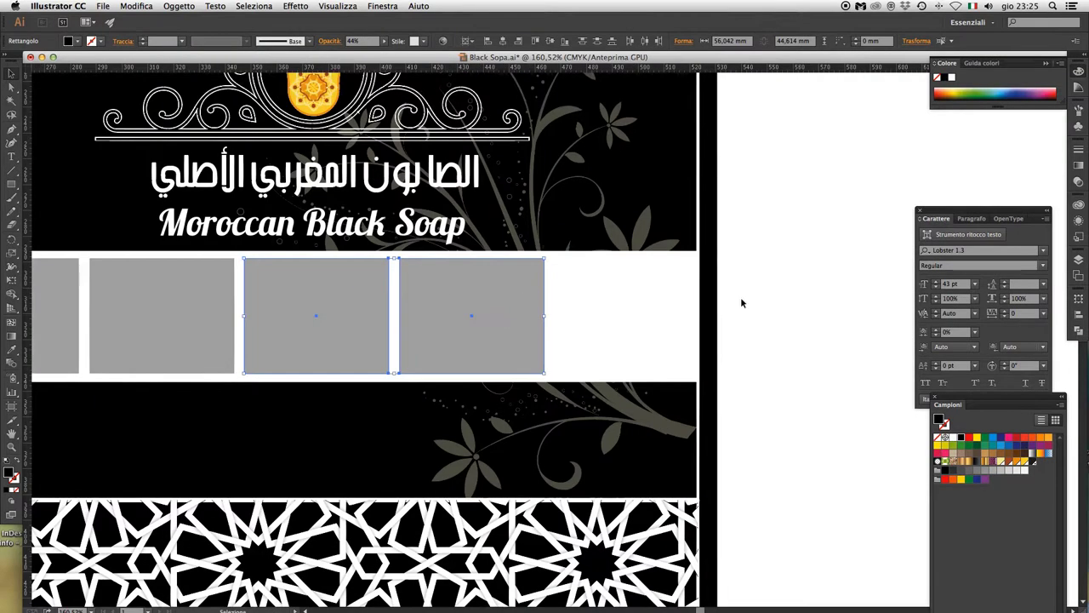
pyautogui.hotkey('ctrl', 'd')
pyautogui.click(745, 295)
# Duplicate the row of five grey squares below the middle lattice band
pyautogui.hotkey('ctrl', '0')
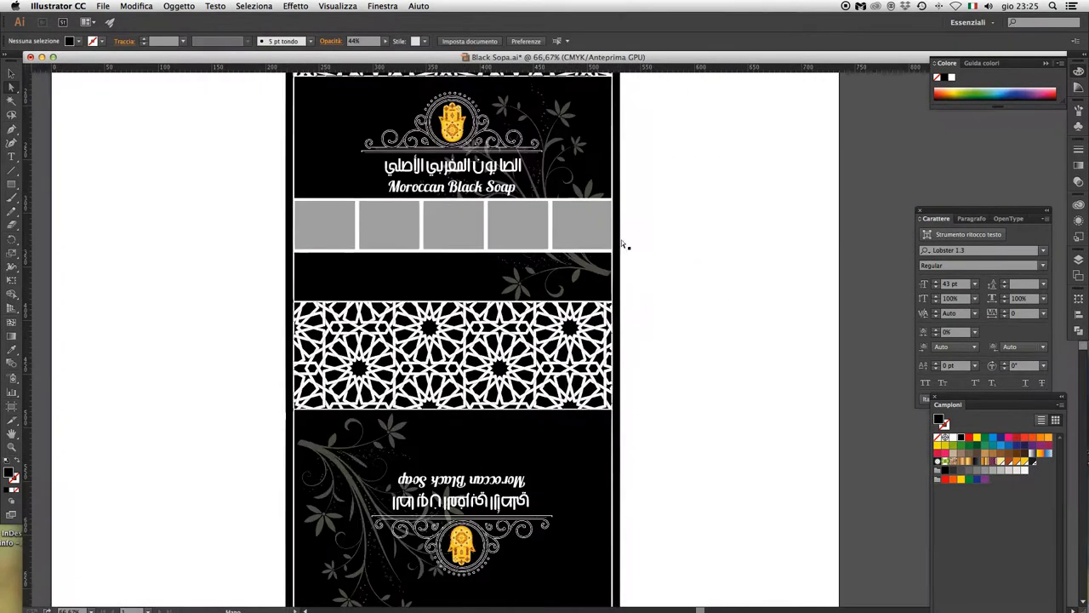
pyautogui.hotkey('ctrl', '1')
pyautogui.scroll(-2, 640, 332)
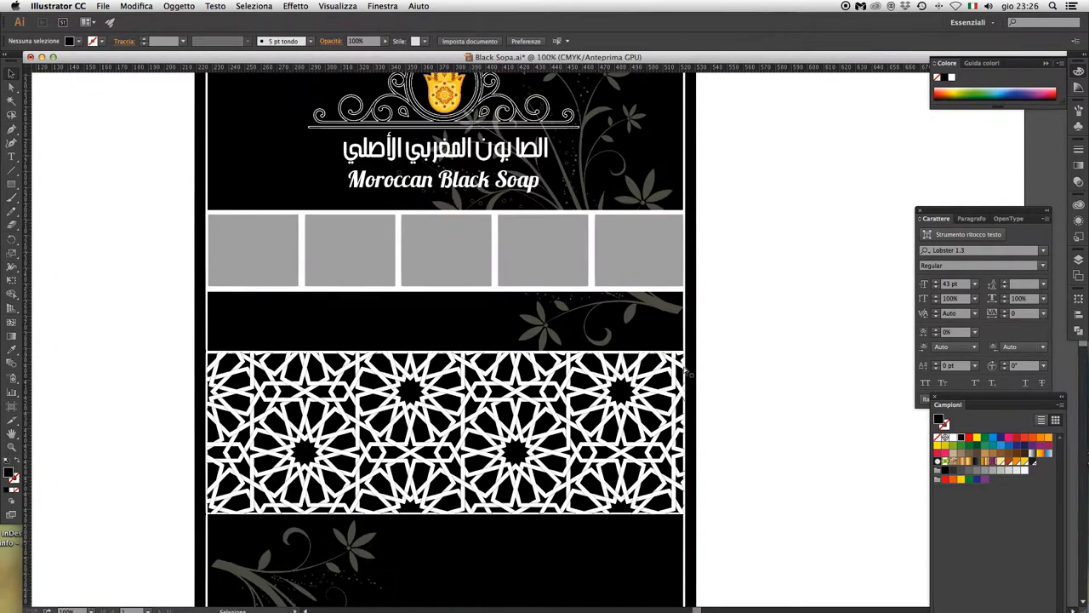
pyautogui.moveTo(217, 361); pyautogui.dragTo(218, 311)
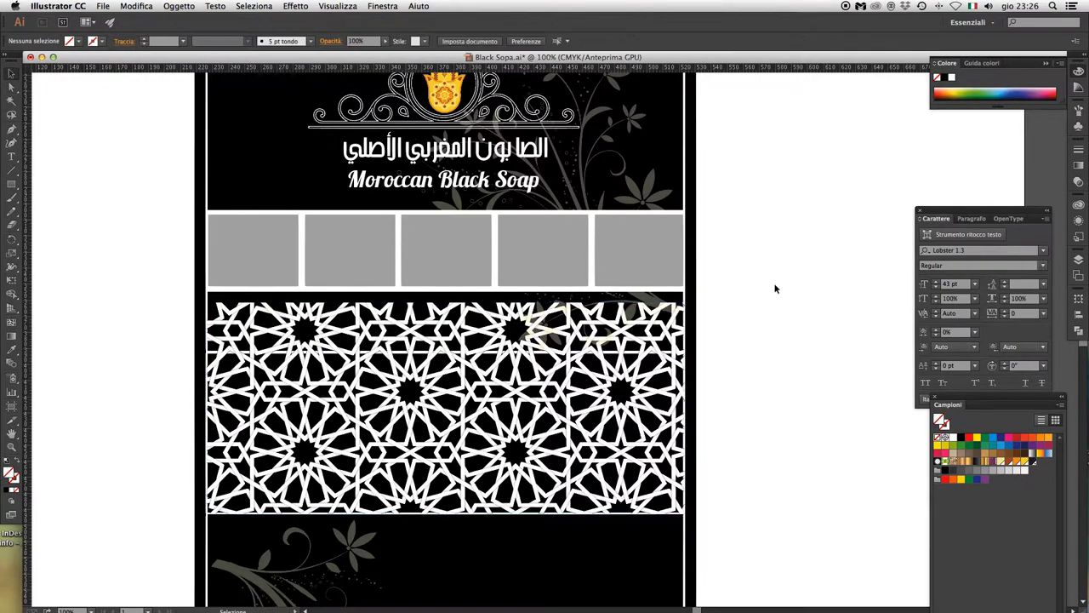
pyautogui.moveTo(735, 129); pyautogui.dragTo(161, 476)
pyautogui.scroll(-3, 514, 197)
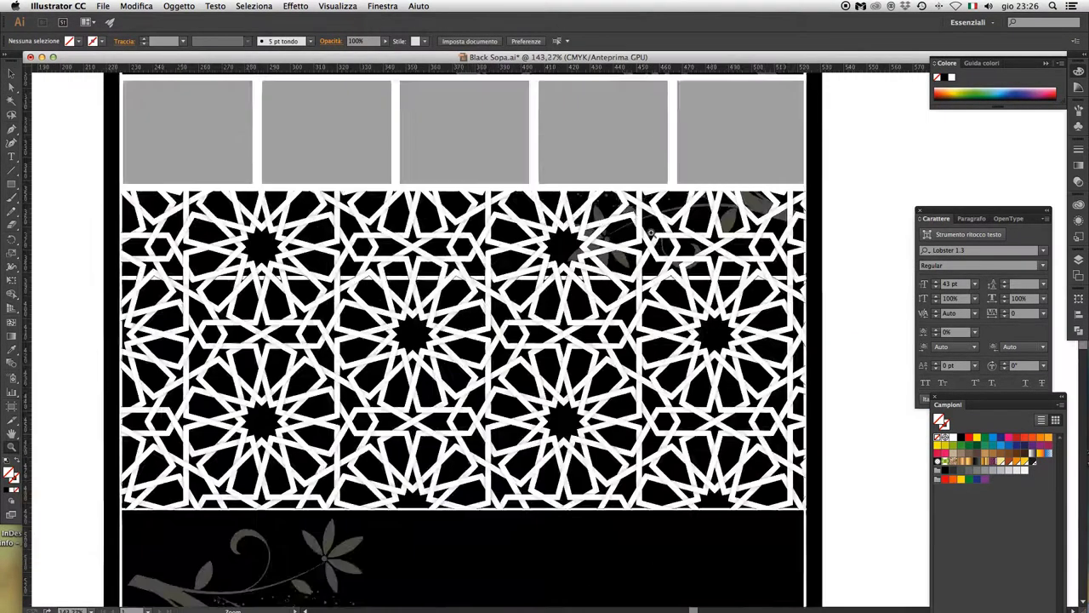
pyautogui.moveTo(598, 156); pyautogui.dragTo(812, 306)
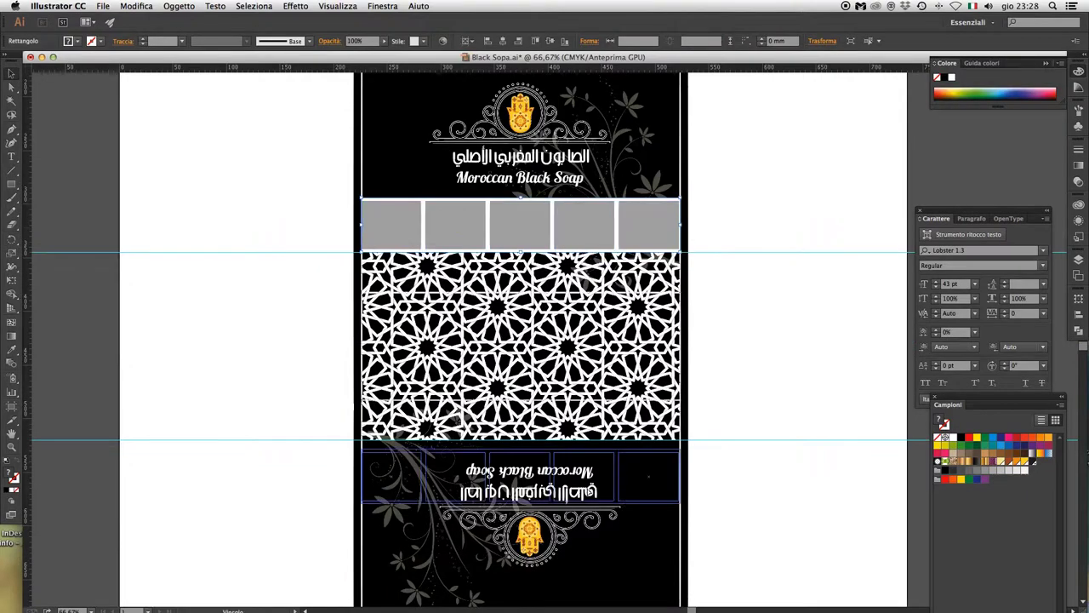
pyautogui.click(755, 435)
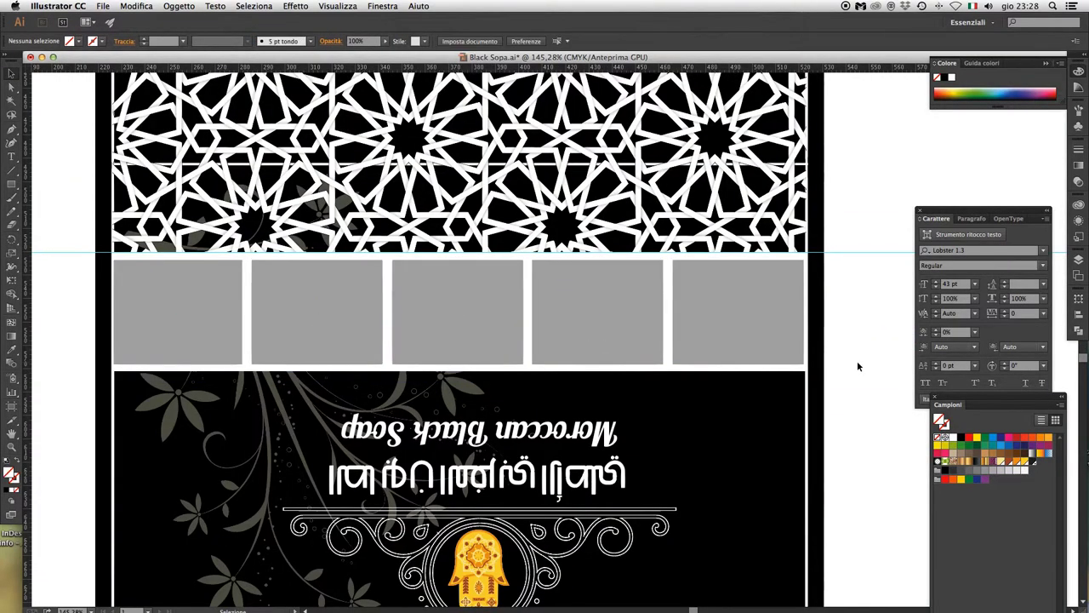
pyautogui.hotkey('ctrl', '0')
pyautogui.press('a')
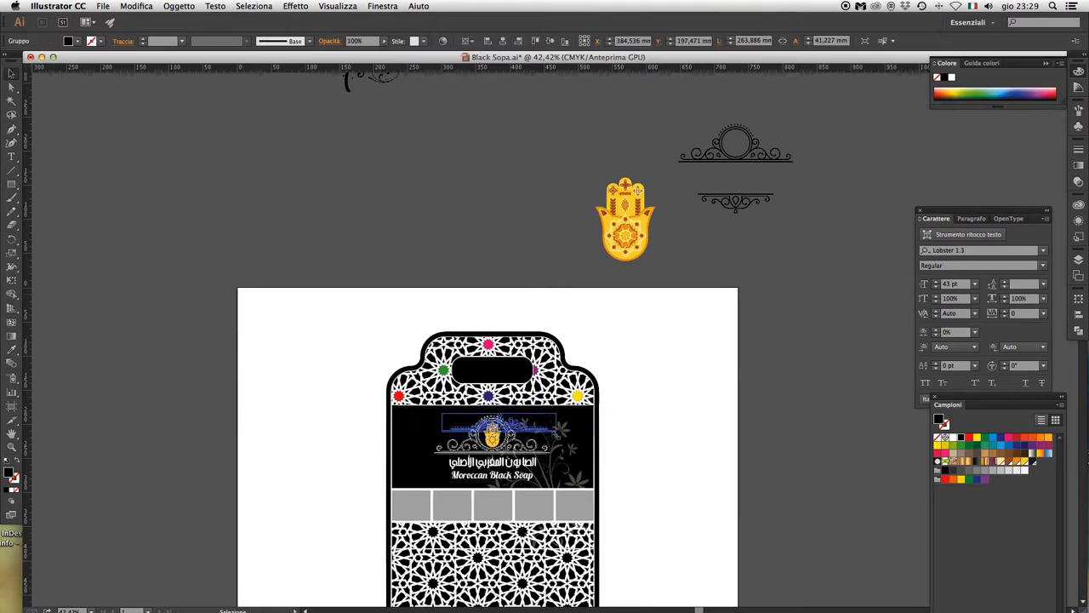
# Remove the hamsa and swirl badge and add gold crown ornaments above and below the title
pyautogui.moveTo(418, 161); pyautogui.dragTo(428, 180)
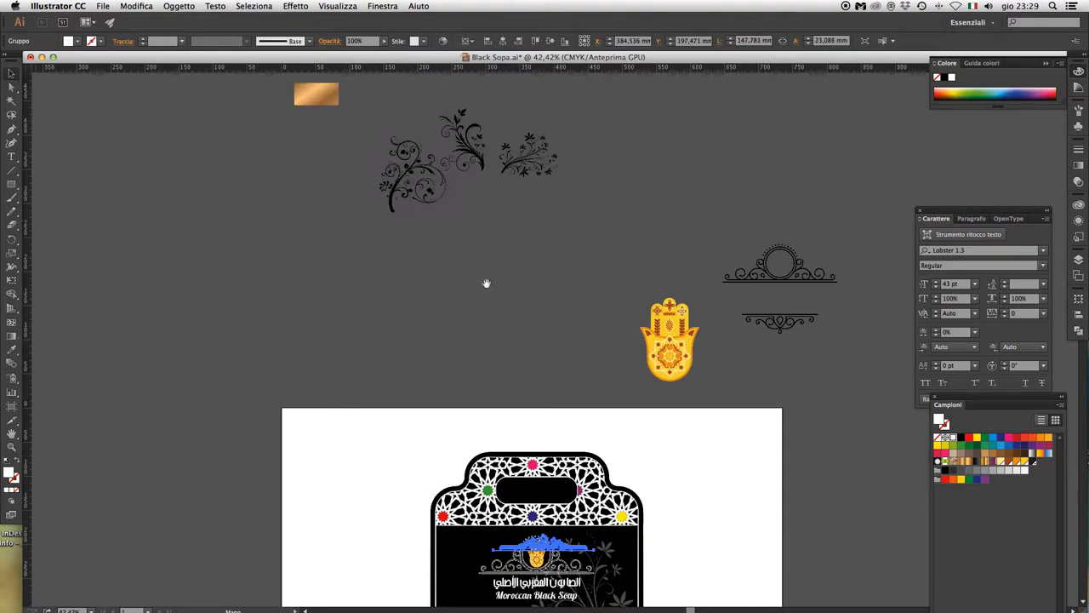
pyautogui.hotkey('ctrl', '+')
pyautogui.hotkey('ctrl', '+')
pyautogui.hotkey('ctrl', '+')
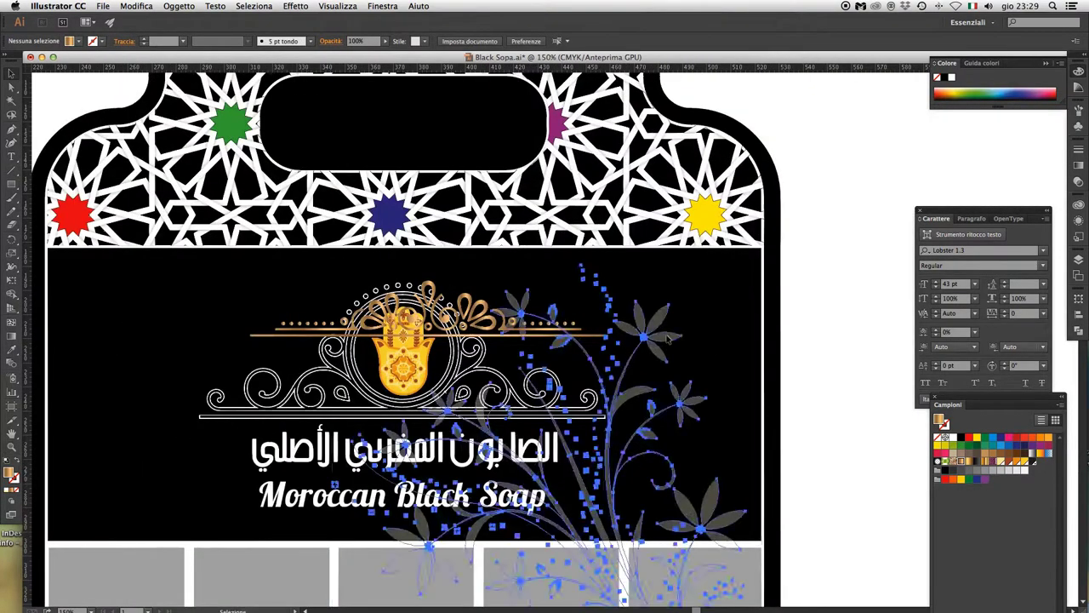
pyautogui.hotkey('ctrl', 'z')
pyautogui.hotkey('ctrl', 'z')
pyautogui.hotkey('ctrl', 'z')
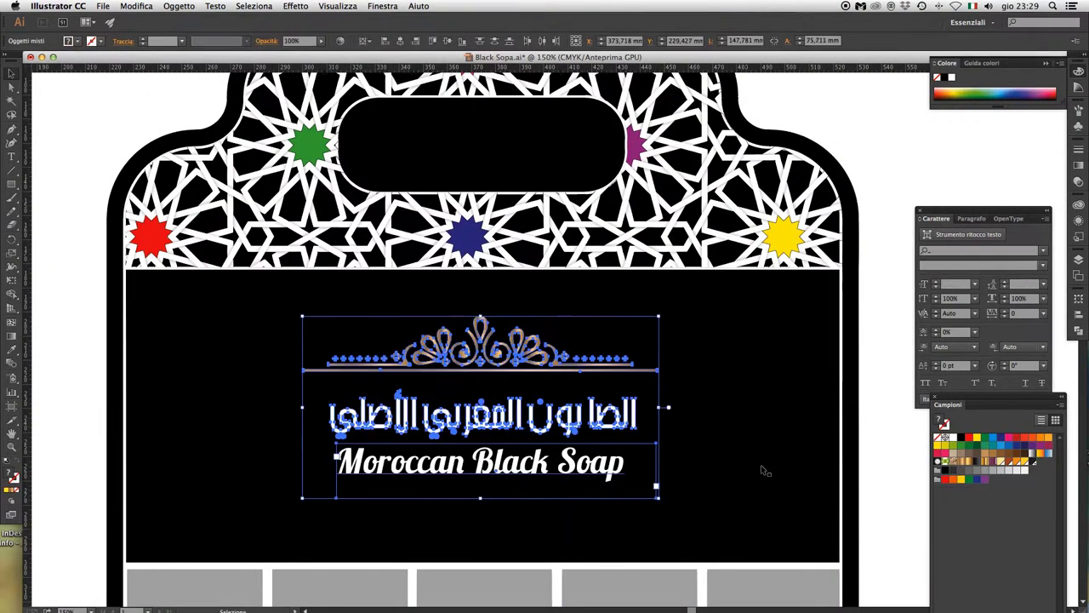
pyautogui.hotkey('ctrl', 'z')
pyautogui.hotkey('ctrl', 'z')
pyautogui.hotkey('ctrl', 'z')
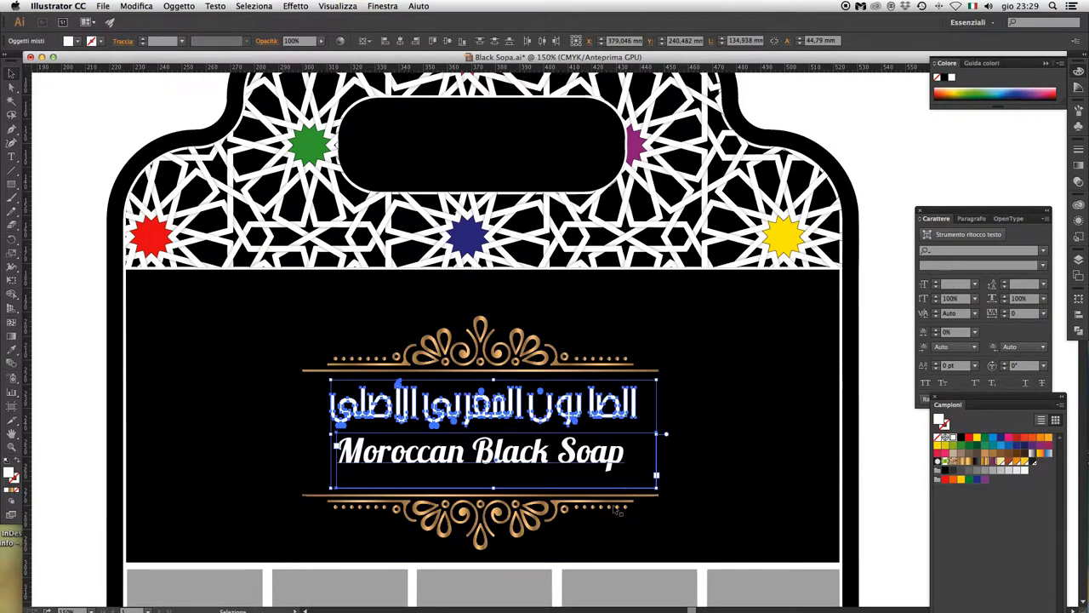
pyautogui.hotkey('ctrl', 'z')
pyautogui.hotkey('ctrl', 'z')
pyautogui.click(481, 451)
# Set the tagline to Housegrind Personal Use Only at 32 pt
pyautogui.click(483, 40)
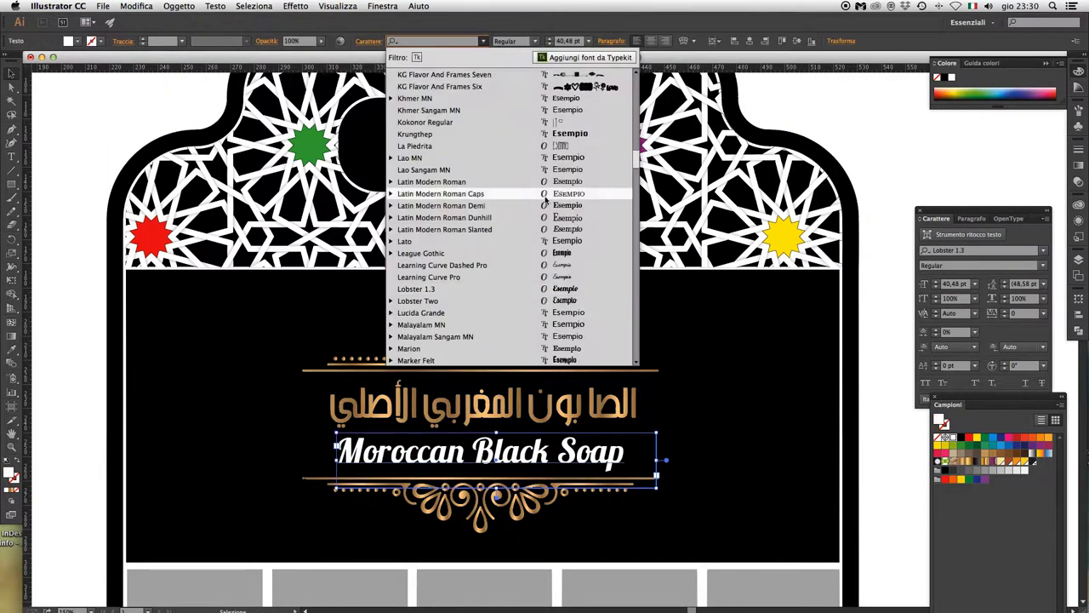
pyautogui.scroll(-5, 477, 170)
pyautogui.press('Return')
pyautogui.click(483, 40)
pyautogui.scroll(5, 545, 213)
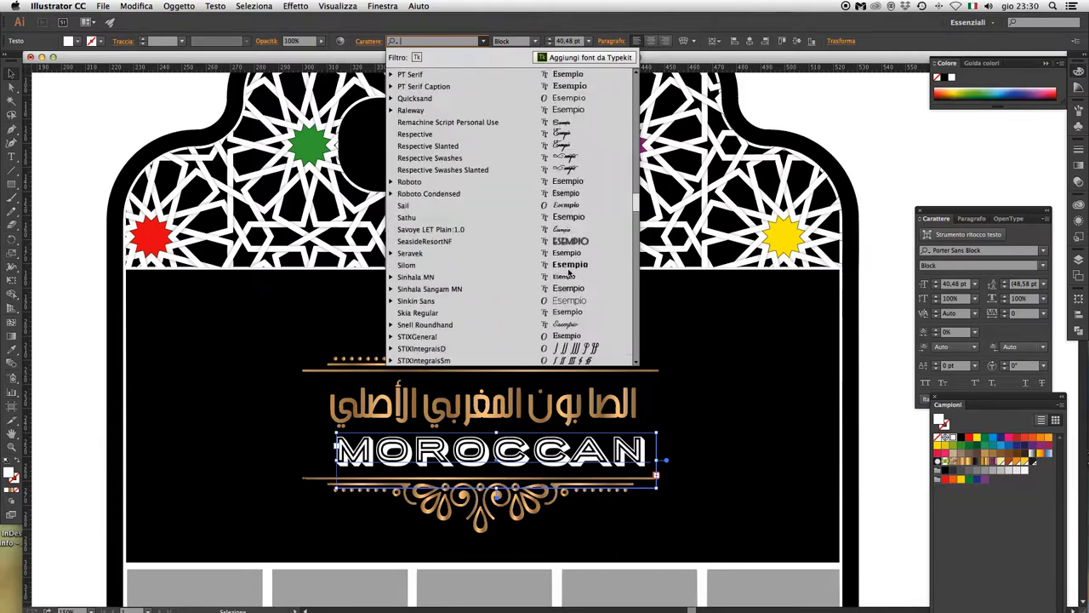
pyautogui.scroll(5, 561, 238)
pyautogui.scroll(5, 582, 269)
pyautogui.scroll(5, 582, 269)
pyautogui.scroll(3, 527, 246)
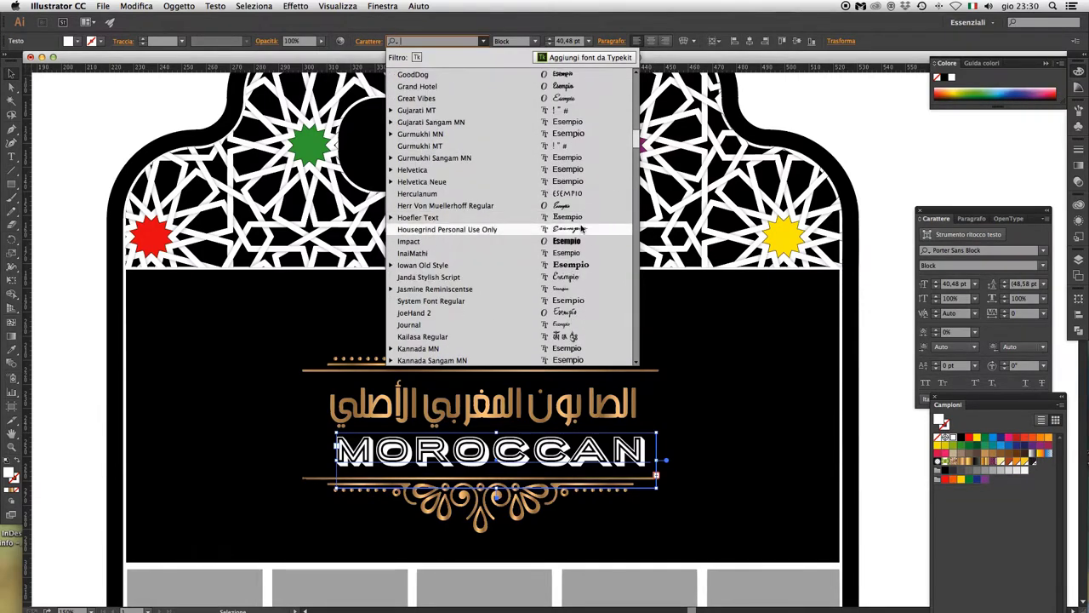
pyautogui.click(451, 230)
pyautogui.click(936, 284)
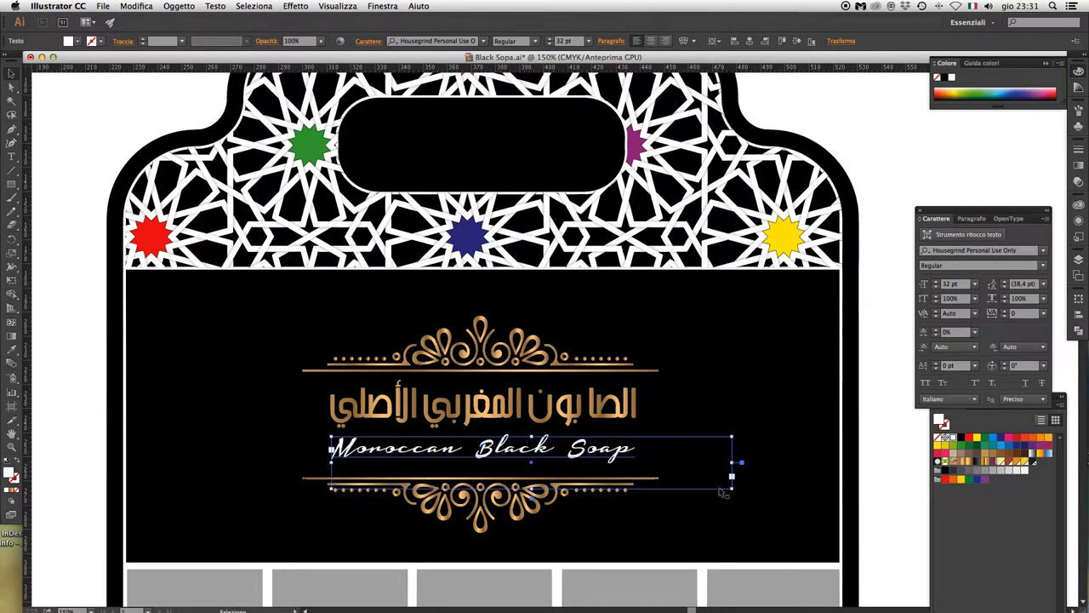
# Select the lower gold ornament, then the soap title logo group on the top panel
pyautogui.click(593, 517)
pyautogui.click(545, 489)
pyautogui.hotkey('ctrl', '-')
pyautogui.hotkey('ctrl', '-')
pyautogui.hotkey('ctrl', '-')
pyautogui.moveTo(337, 122); pyautogui.dragTo(596, 256)
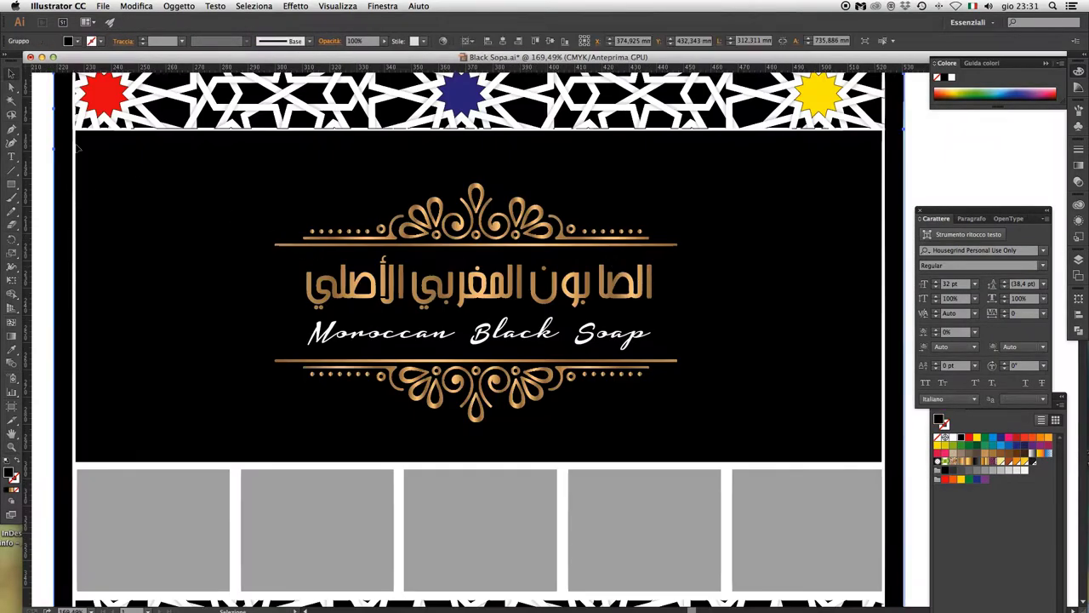
pyautogui.scroll(2, 470, 255)
pyautogui.click(503, 558)
# Move the Arabic line below the English title
pyautogui.scroll(-5, 502, 557)
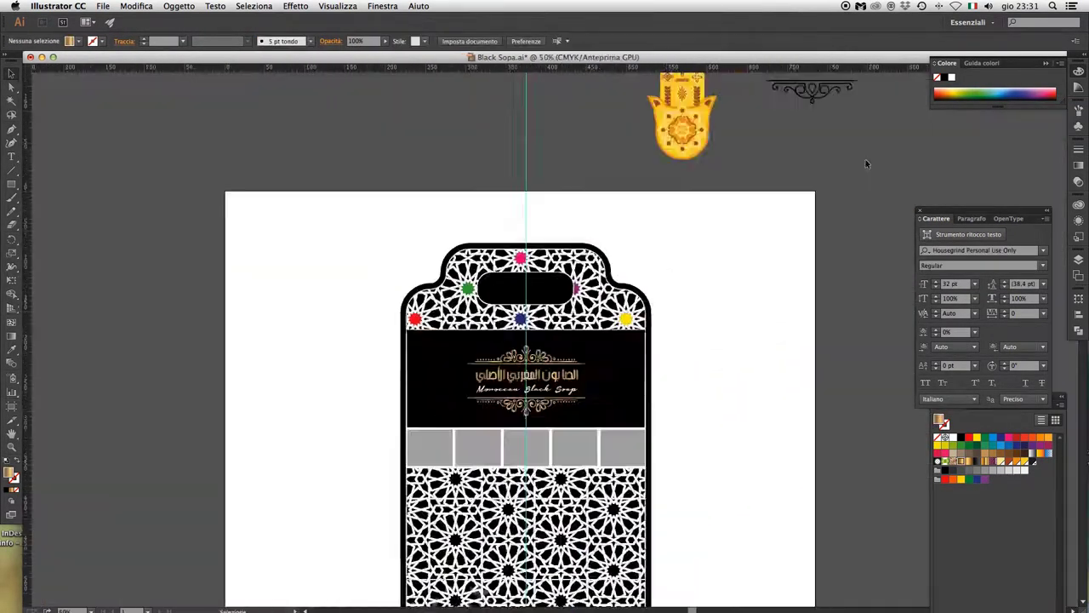
pyautogui.scroll(5, 503, 231)
pyautogui.scroll(-5, 504, 231)
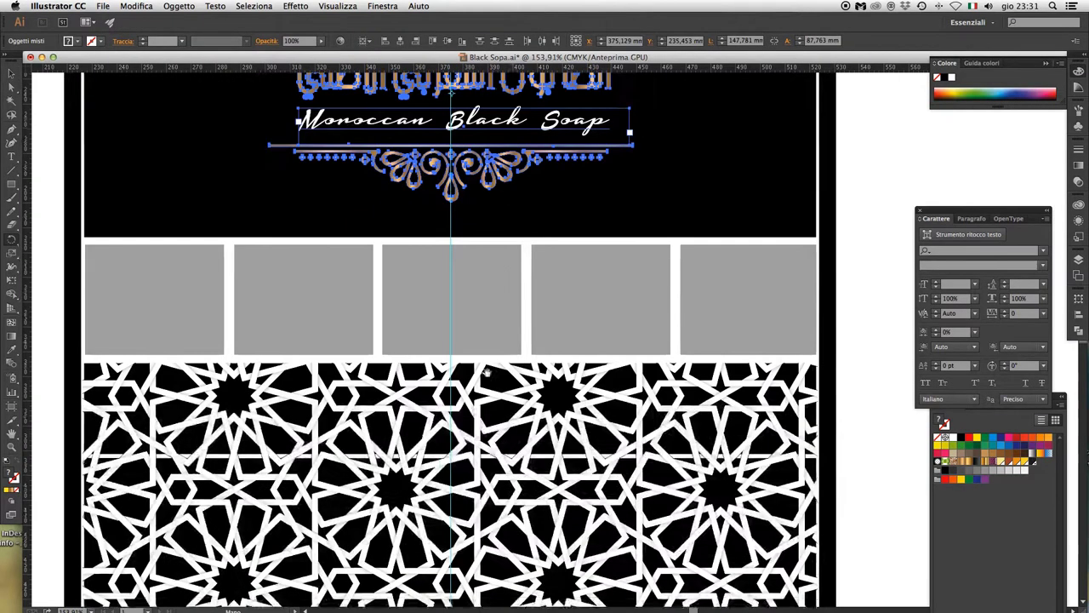
pyautogui.scroll(-5, 504, 232)
pyautogui.scroll(-5, 527, 246)
pyautogui.hotkey('ctrl', 'shift', 'a')
pyautogui.scroll(5, 558, 252)
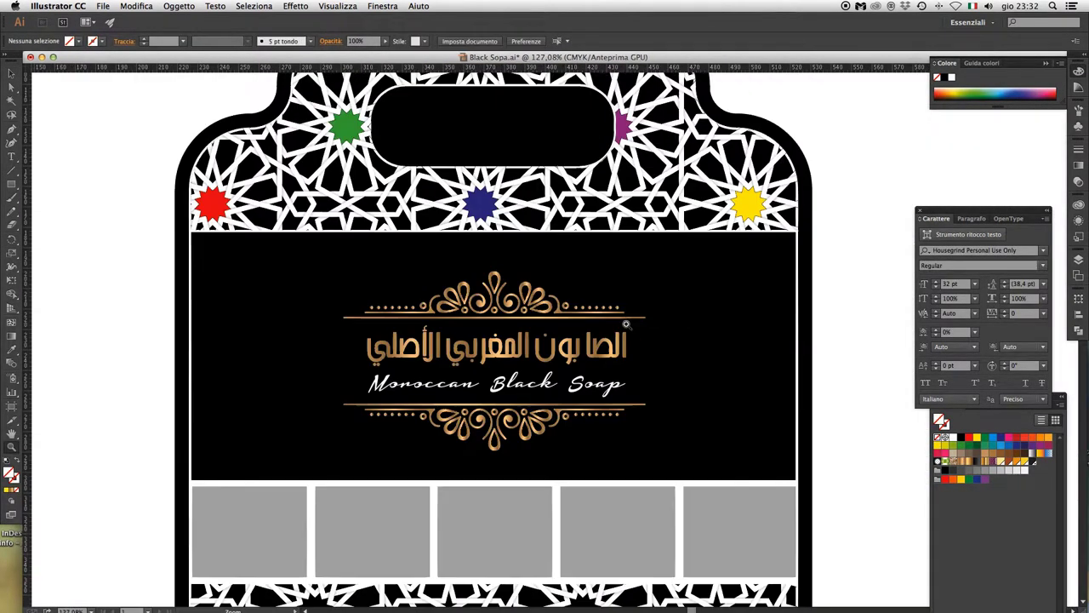
pyautogui.hotkey('ctrl', 'z')
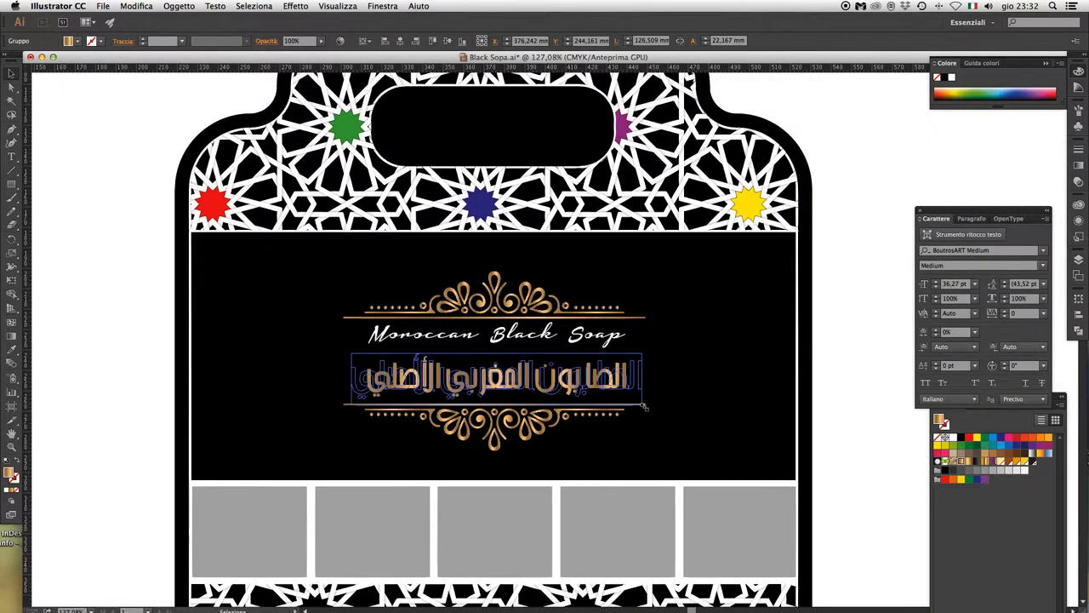
# Set 'Moroccan Black Soap' in Archer Semibold uppercase and nudge it left to centre
pyautogui.click(494, 334)
pyautogui.click(483, 41)
pyautogui.scroll(2, 612, 186)
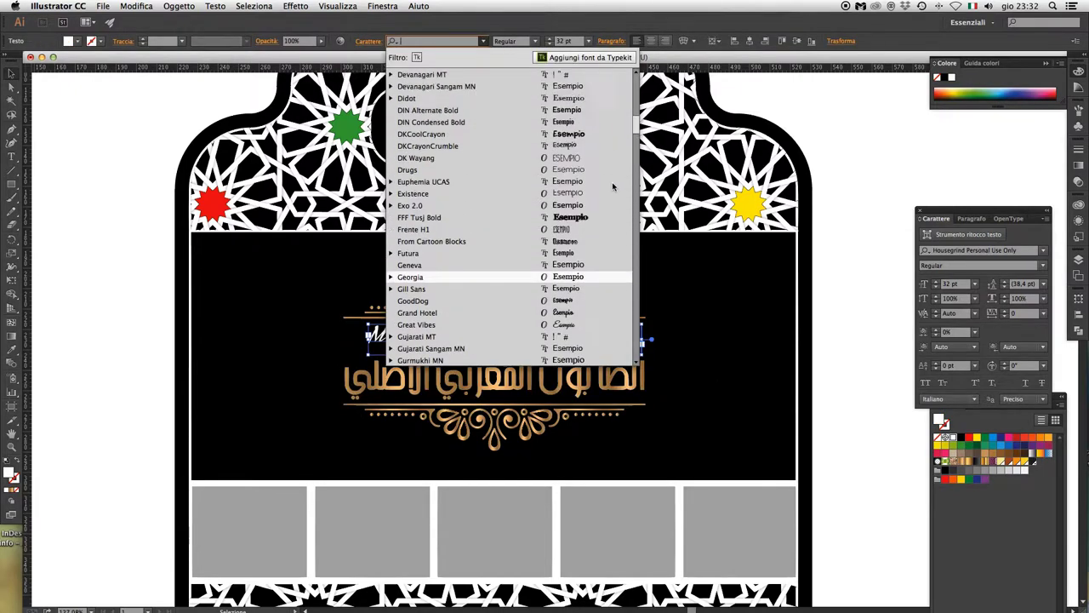
pyautogui.scroll(5, 610, 182)
pyautogui.scroll(5, 610, 183)
pyautogui.scroll(3, 585, 164)
pyautogui.click(584, 223)
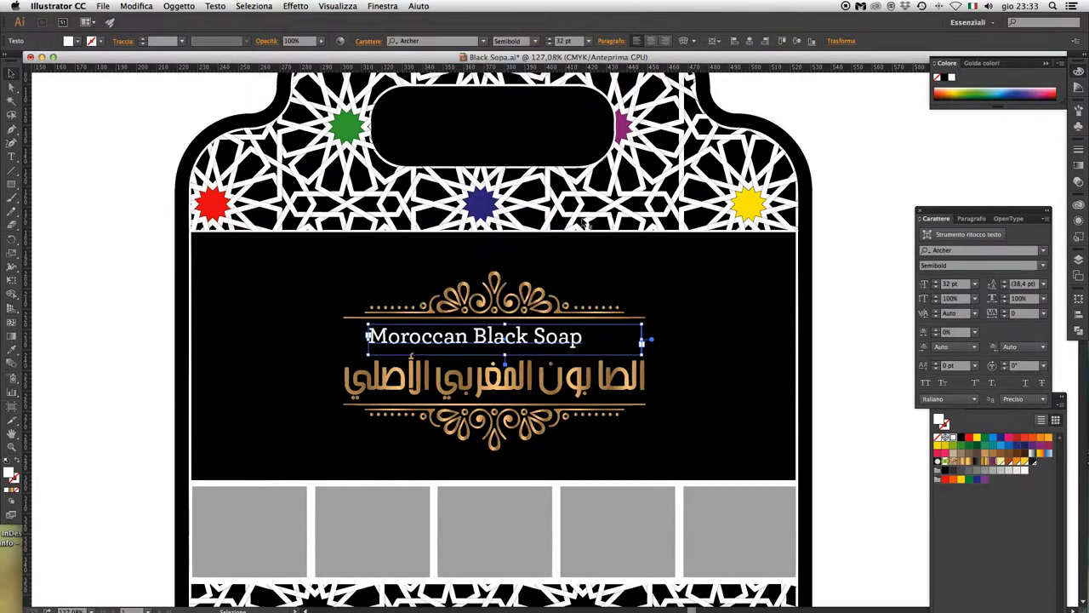
pyautogui.click(216, 6)
pyautogui.click(375, 216)
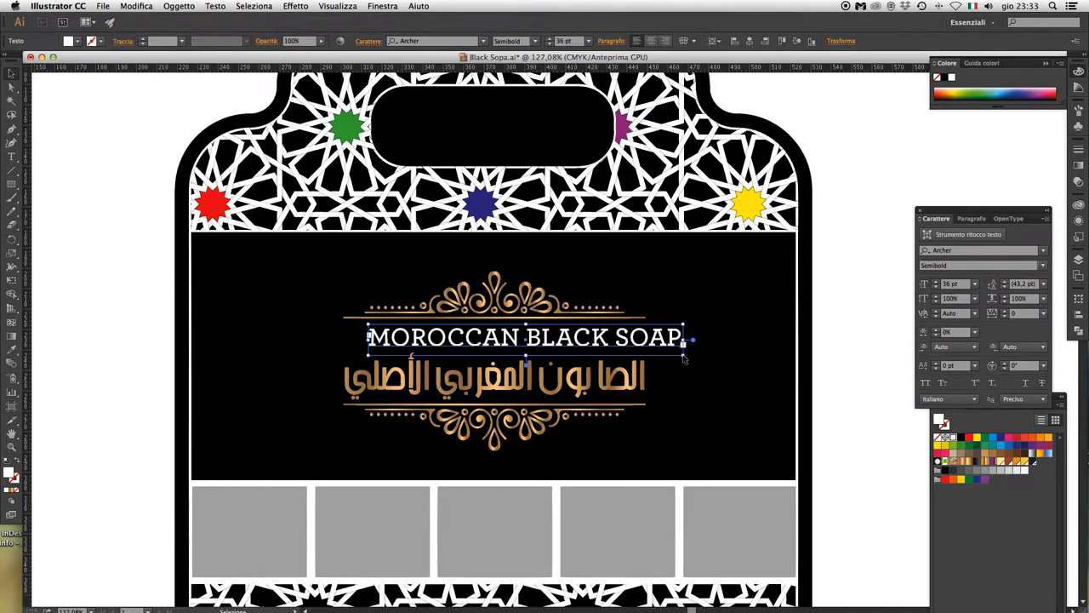
pyautogui.moveTo(683, 358); pyautogui.dragTo(635, 345)
pyautogui.scroll(-3, 631, 345)
pyautogui.scroll(-3, 595, 324)
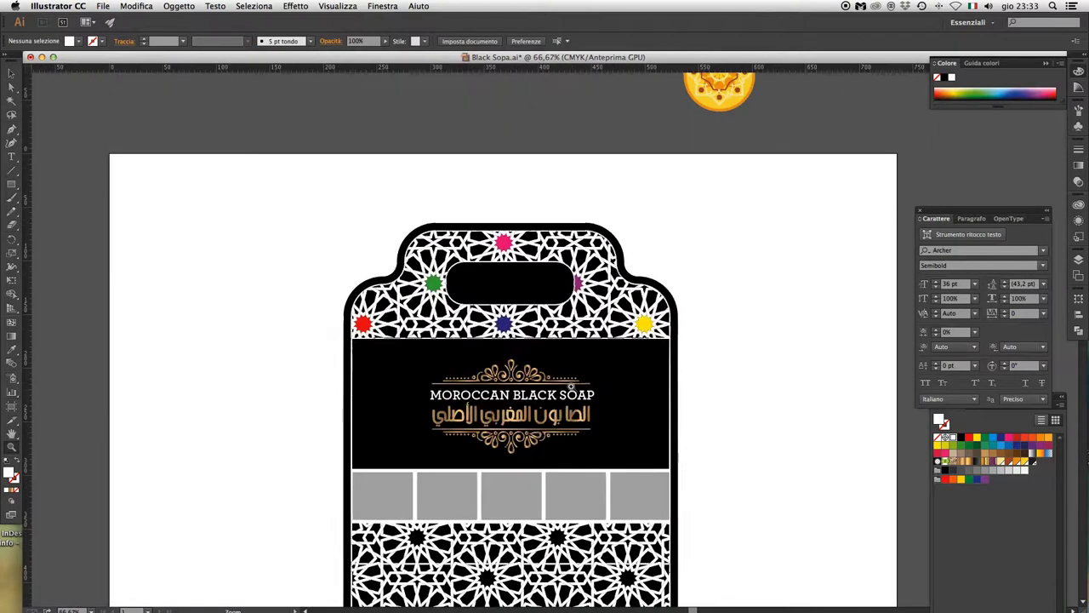
pyautogui.scroll(3, 545, 297)
# Recolour the blue lower-lattice circle pink and delete the stray tan circle
pyautogui.press('z')
pyautogui.click(500, 270)
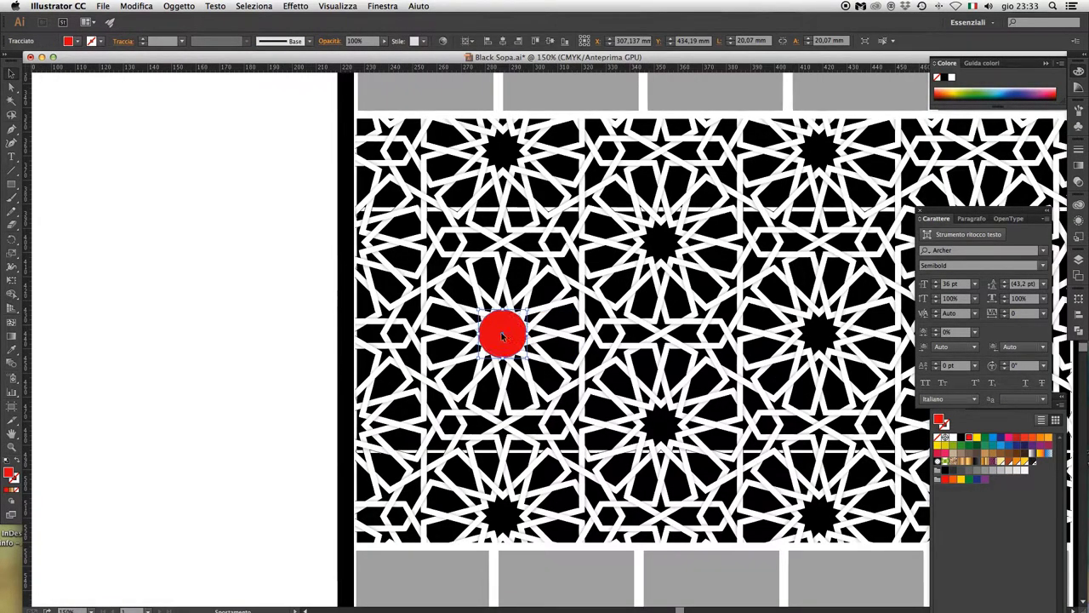
pyautogui.hscroll(3, 501, 336)
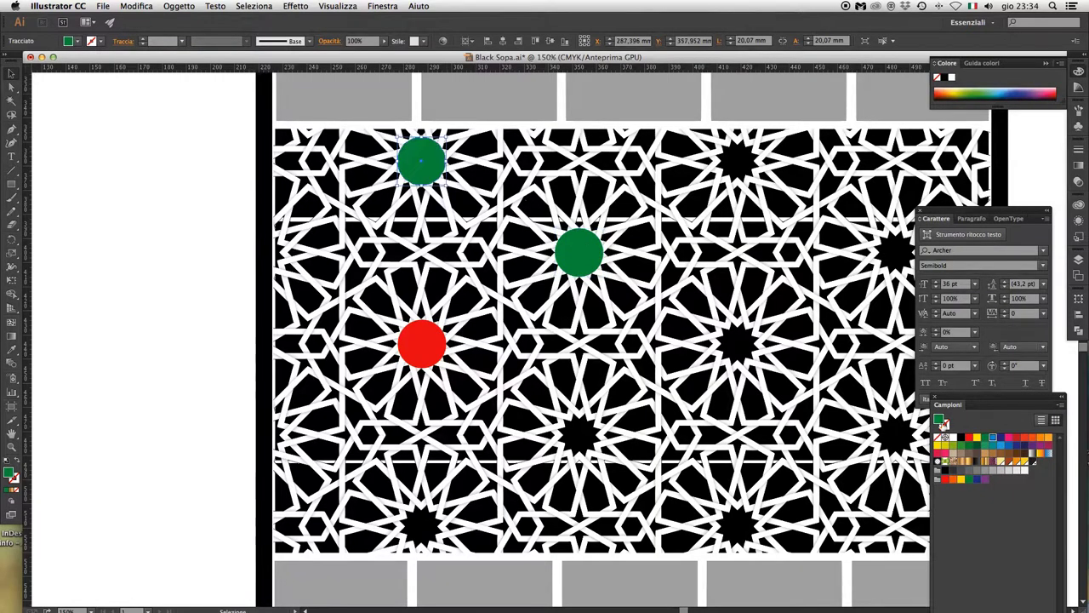
pyautogui.click(1008, 437)
pyautogui.hscroll(3, 587, 345)
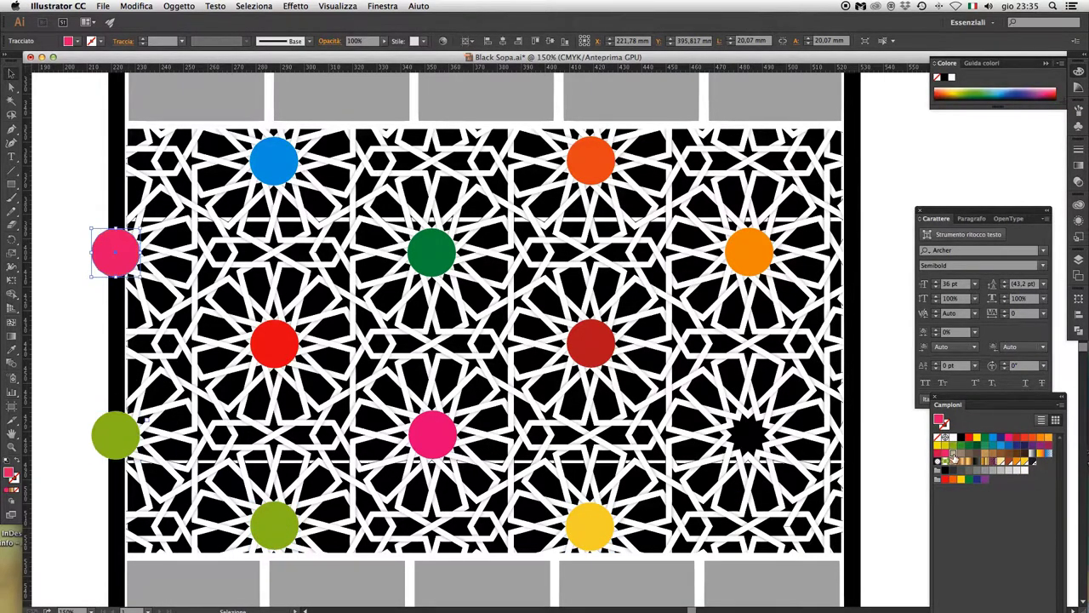
pyautogui.press('Delete')
pyautogui.scroll(-2, 298, 336)
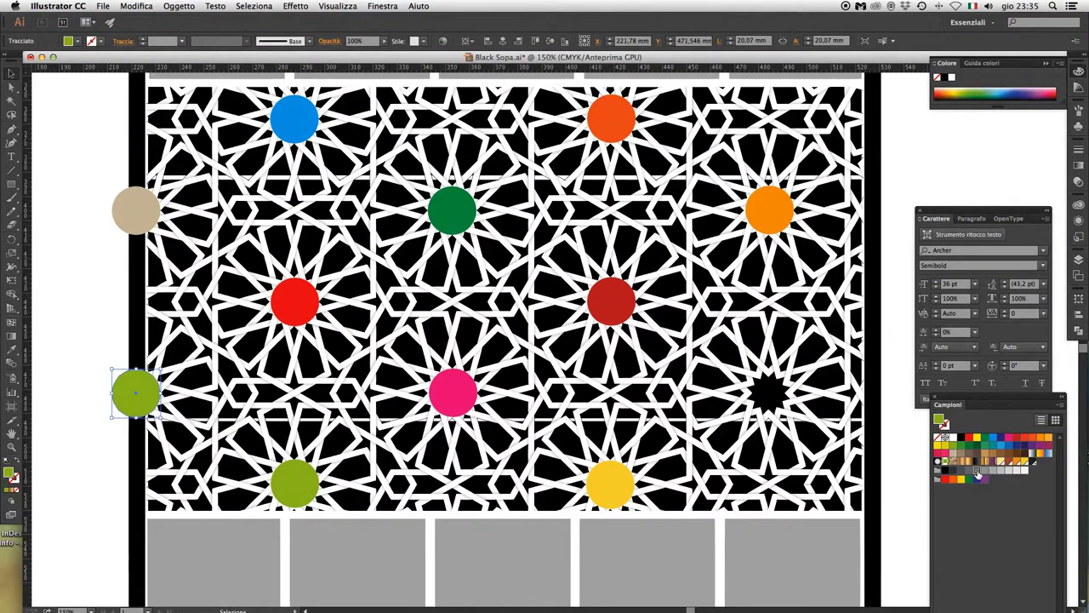
pyautogui.press('super+1')
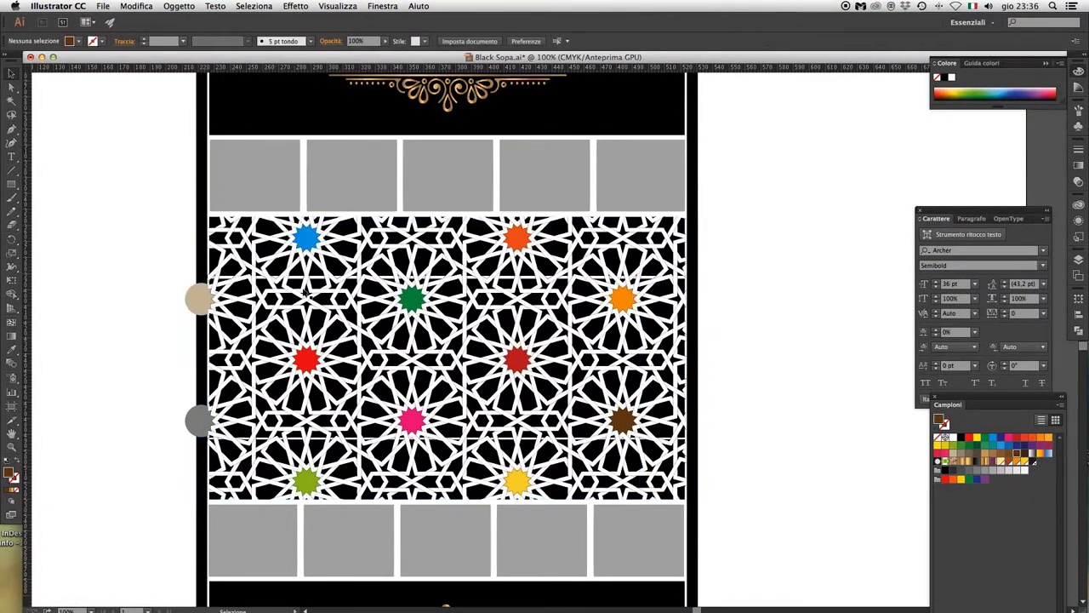
pyautogui.press('super+alt+7')
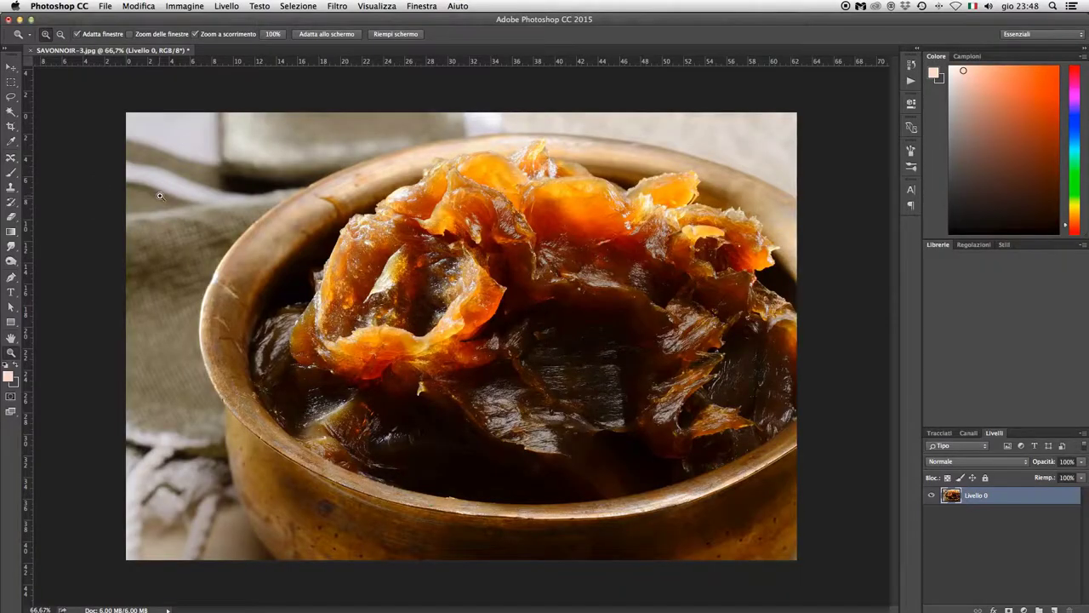
# Camera Raw: Exposure +0.15, Contrast -74, Highlights -23, Shadows -13, Whites +13, Blacks +22, Vibrance +29
pyautogui.moveTo(159, 196); pyautogui.dragTo(517, 266)
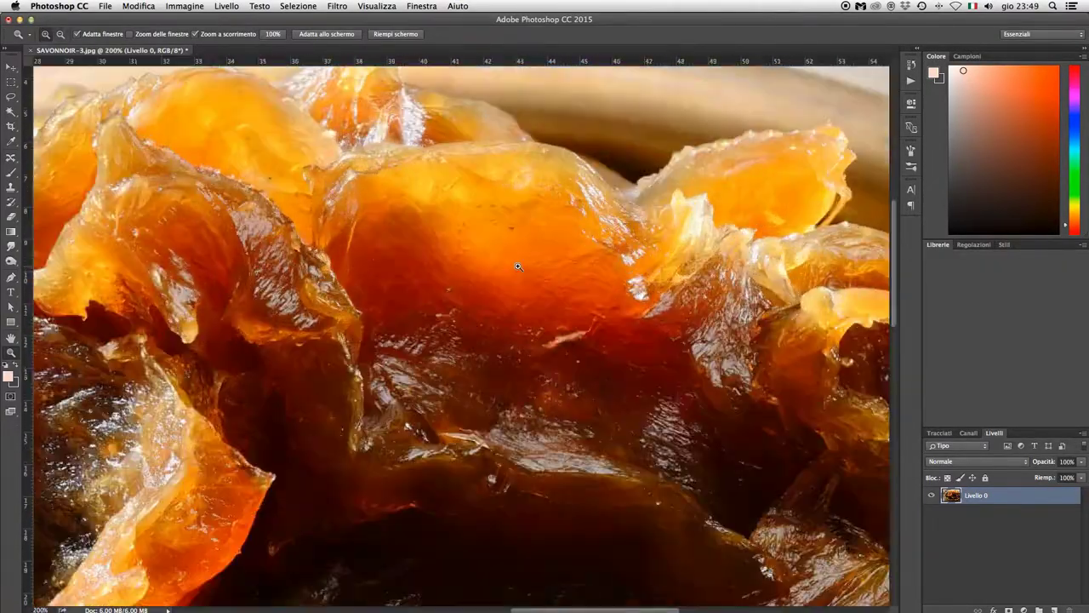
pyautogui.click(326, 34)
pyautogui.click(272, 34)
pyautogui.click(337, 6)
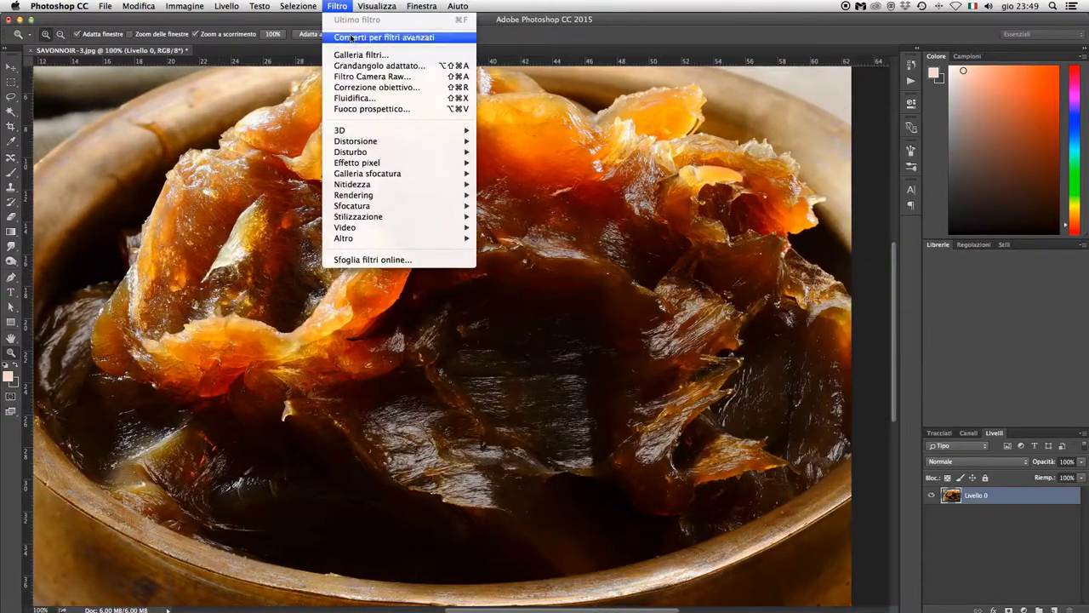
pyautogui.click(374, 80)
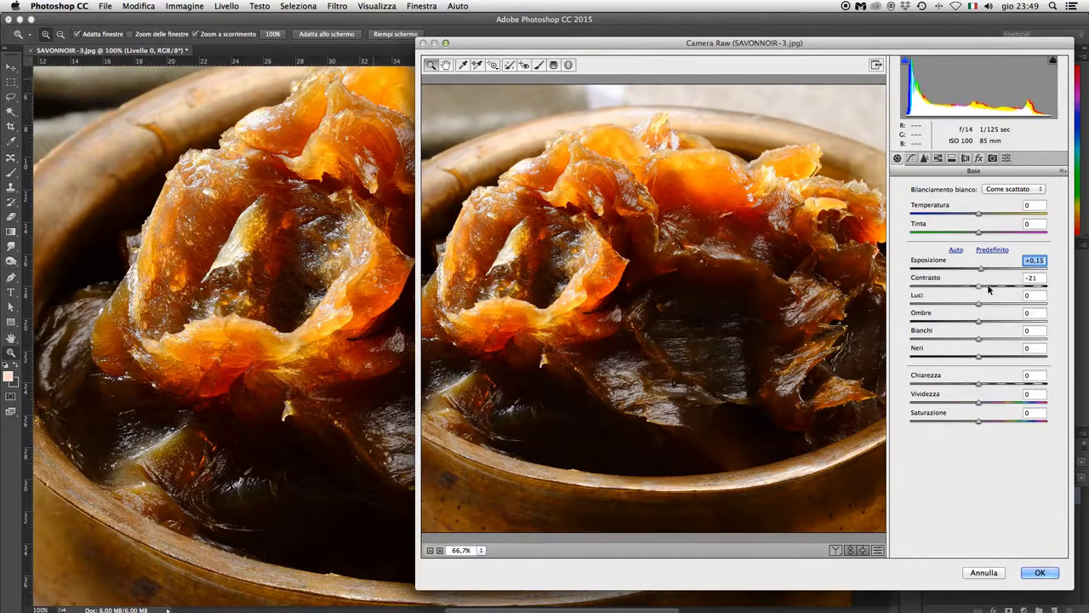
pyautogui.moveTo(958, 289); pyautogui.dragTo(924, 289)
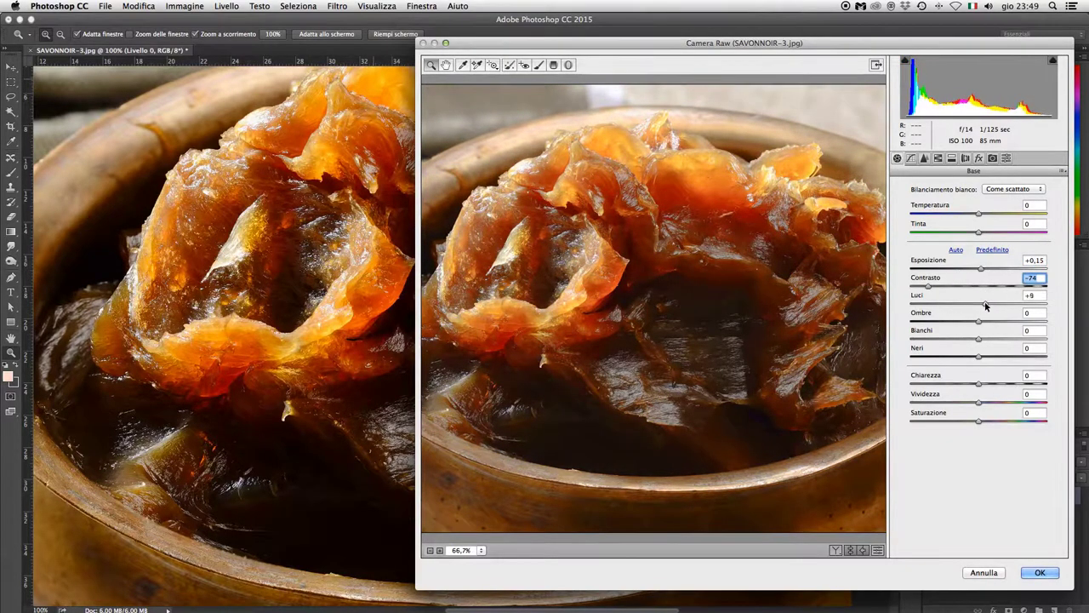
pyautogui.moveTo(986, 305); pyautogui.dragTo(965, 305)
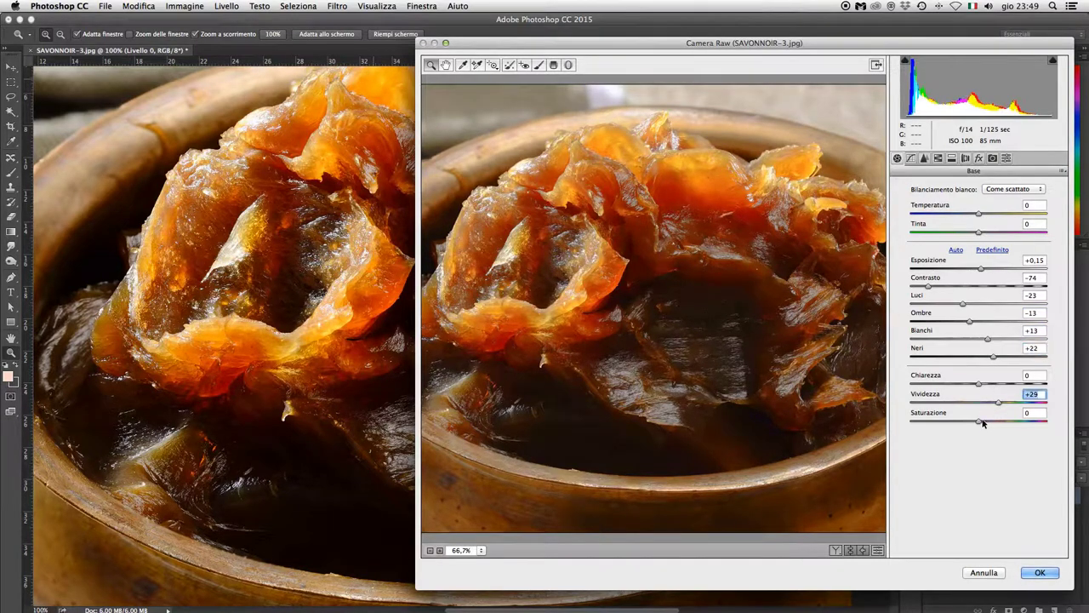
pyautogui.click(1037, 574)
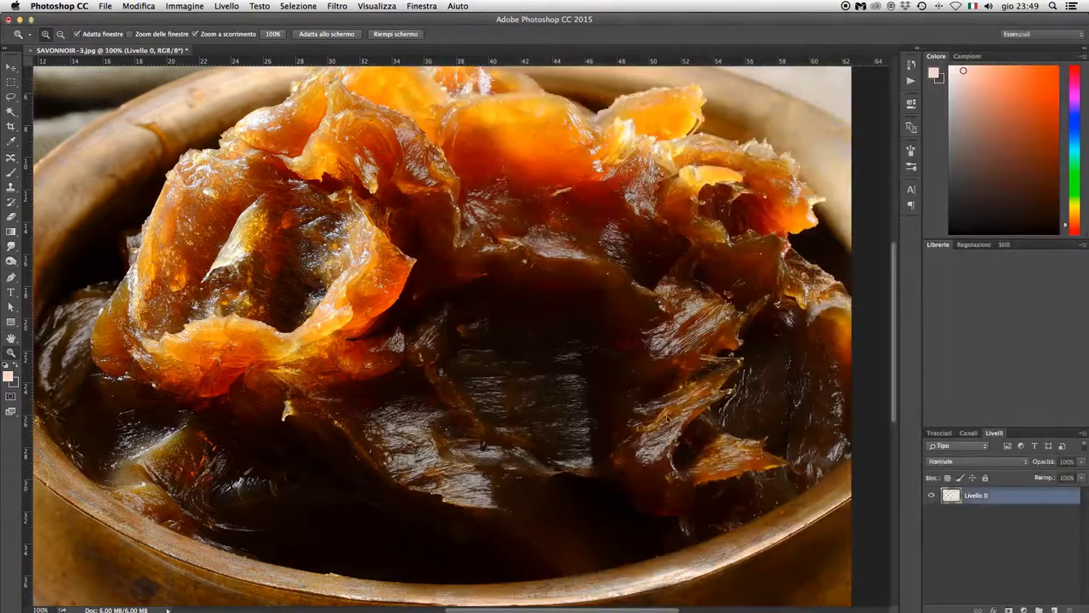
pyautogui.click(530, 316)
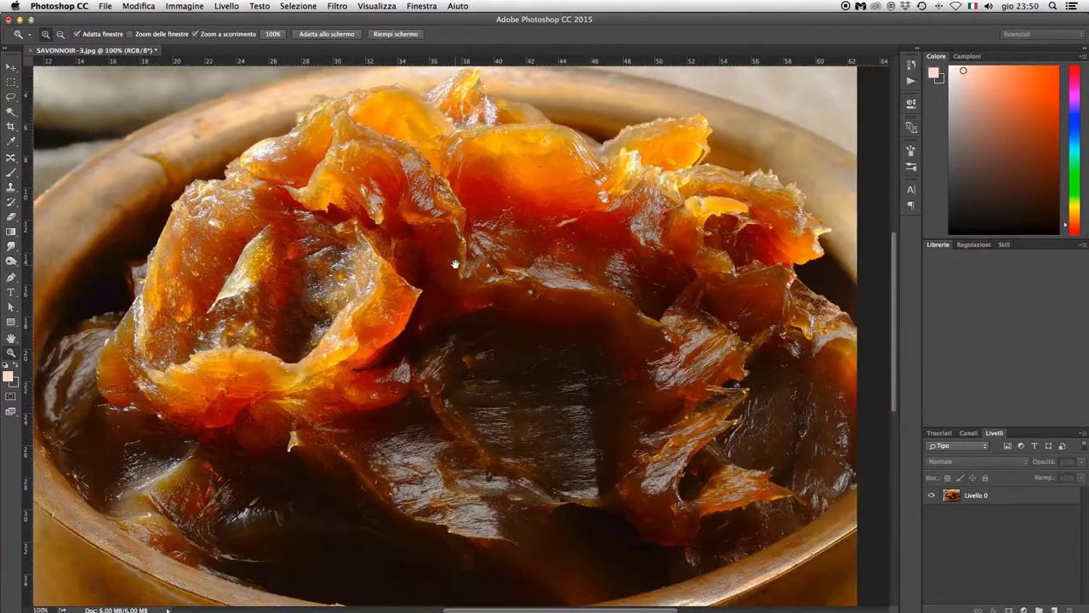
pyautogui.click(195, 6)
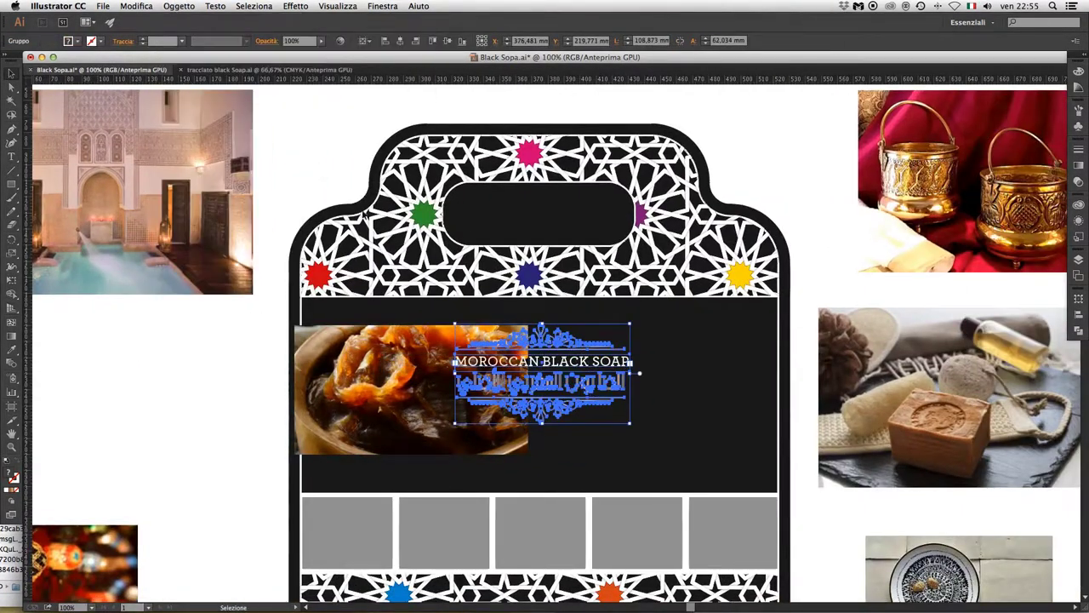
# Scale the placed soap photo to fill the whole dark front panel
pyautogui.moveTo(354, 318); pyautogui.dragTo(305, 326)
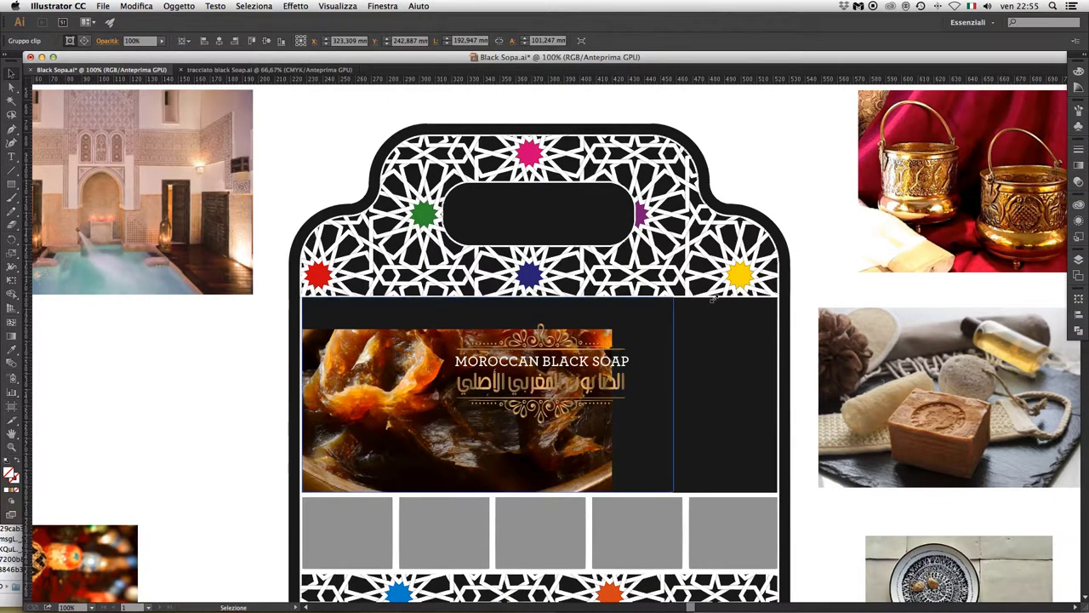
pyautogui.moveTo(713, 298); pyautogui.dragTo(691, 353)
pyautogui.moveTo(778, 496); pyautogui.dragTo(755, 586)
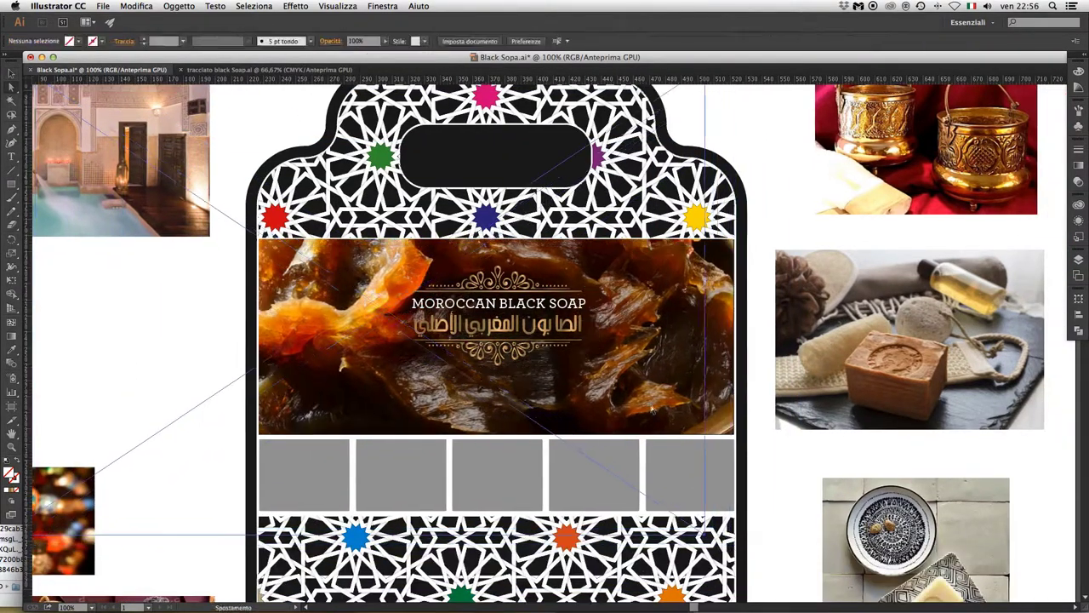
pyautogui.moveTo(713, 302)
pyautogui.mouseDown()
pyautogui.moveTo(656, 334)
pyautogui.moveTo(747, 411)
pyautogui.mouseUp()
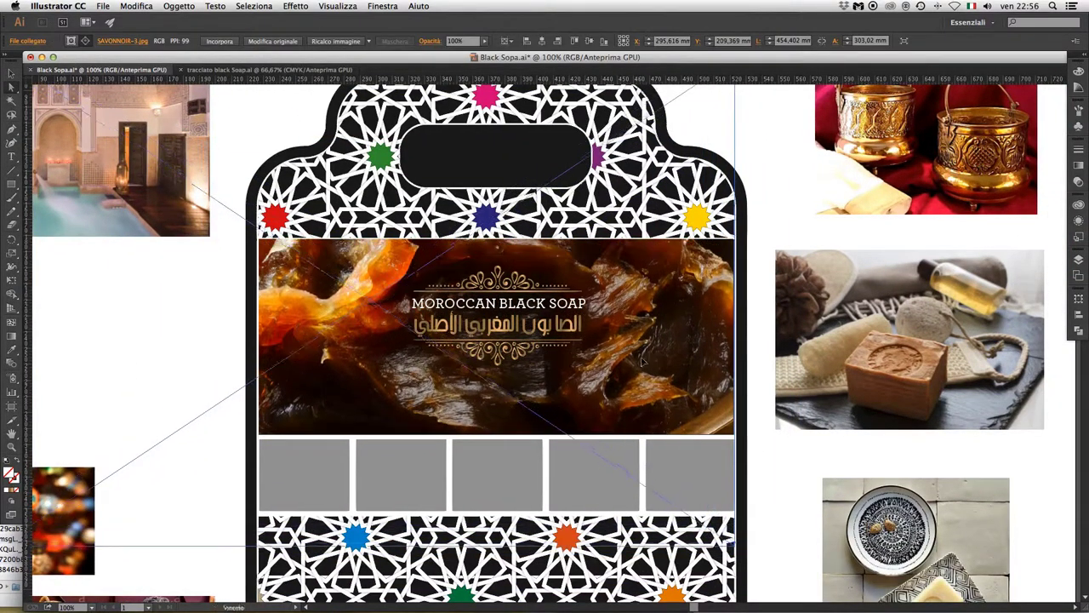
# Select the soap title logo group and zoom in closer on it
pyautogui.scroll(3, 747, 411)
pyautogui.press('v')
pyautogui.click(538, 413)
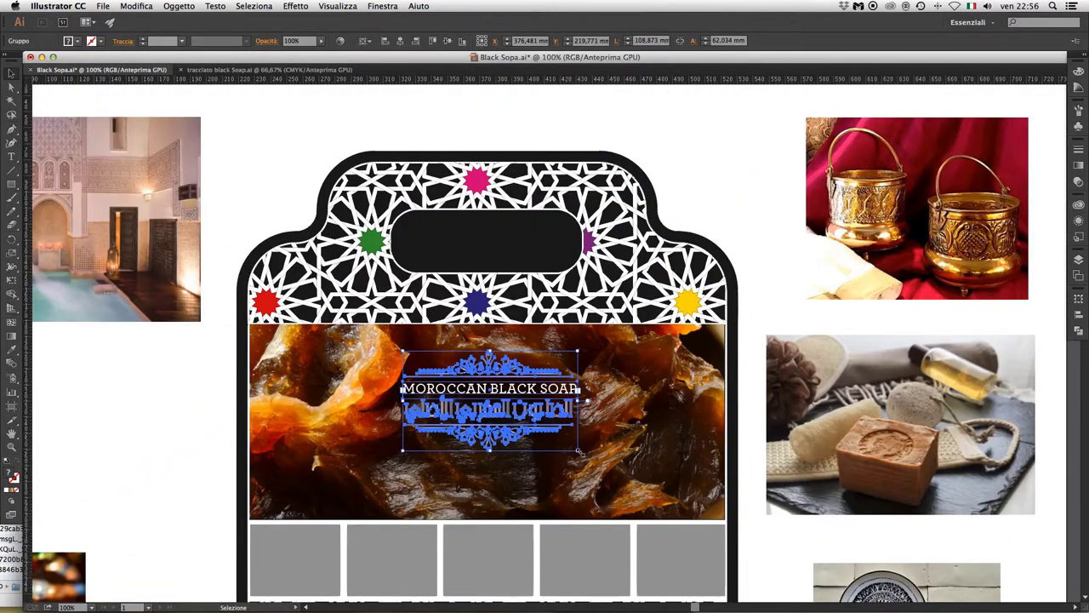
pyautogui.hotkey('ctrl', 'shift', 'a')
pyautogui.hotkey('ctrl', '+')
pyautogui.press('p')
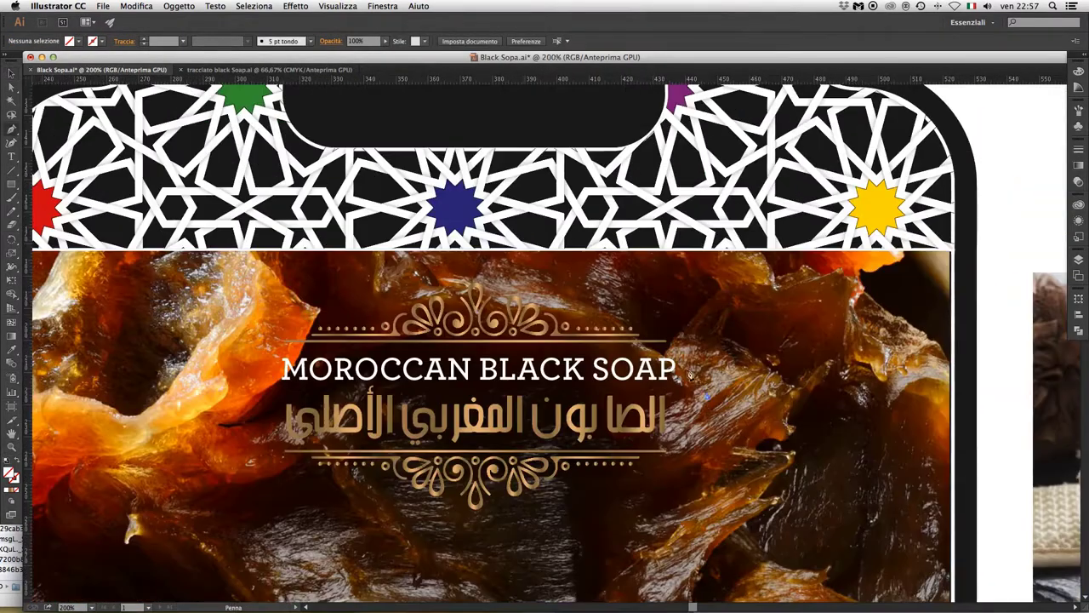
# Turn the traced shape into a black, ~73 px Gaussian-blurred shadow behind the logo with reduced opacity
pyautogui.press('d')
pyautogui.doubleClick(10, 469)
pyautogui.click(691, 343)
pyautogui.click(295, 5)
pyautogui.click(528, 267)
pyautogui.moveTo(170, 468); pyautogui.dragTo(202, 468)
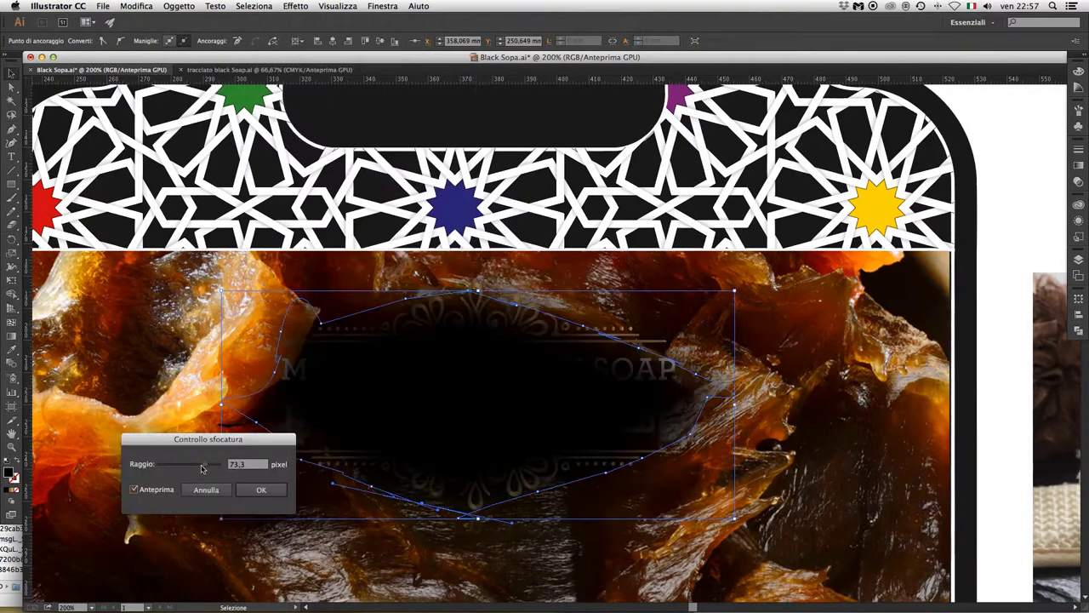
pyautogui.press('Return')
pyautogui.hotkey('ctrl', '[')
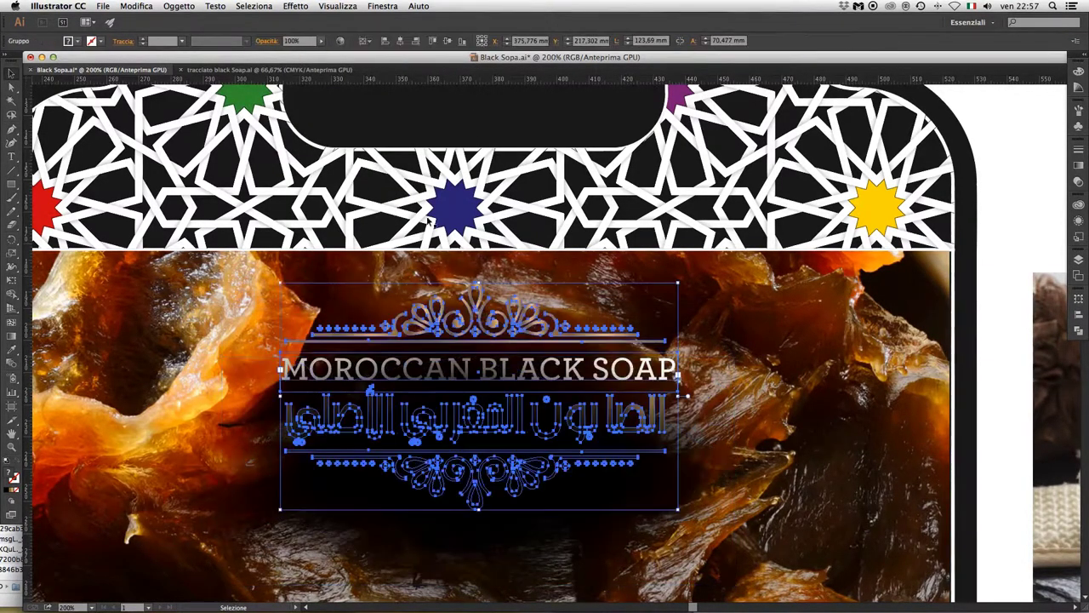
pyautogui.click(384, 41)
pyautogui.moveTo(387, 53); pyautogui.dragTo(366, 54)
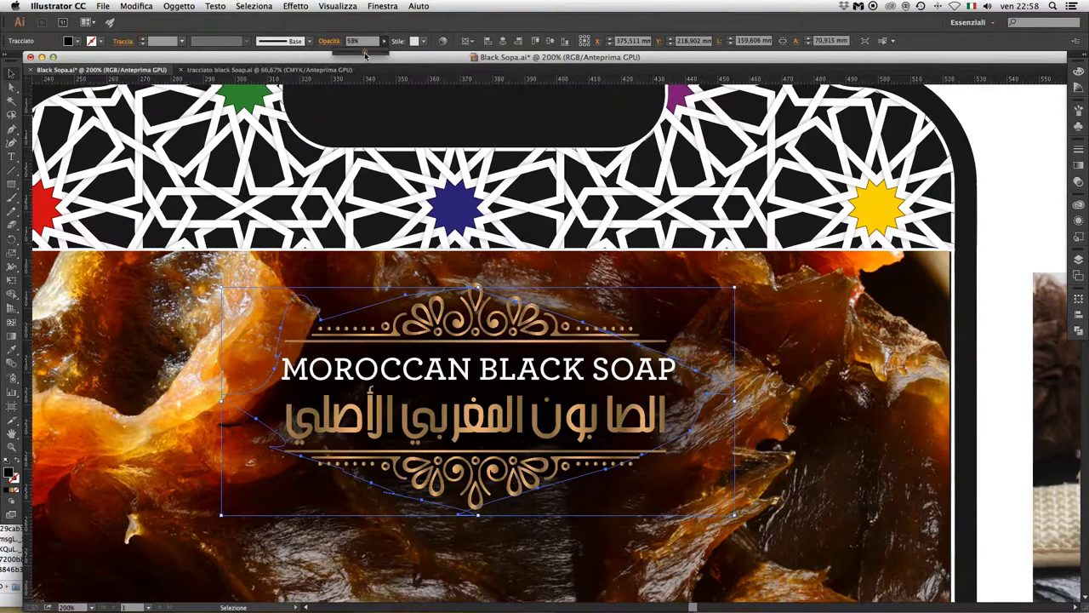
pyautogui.hotkey('ctrl', 'shift', 'a')
# Resize the MOROCCAN BLACK SOAP title to 33.6 pt, then zoom out to the whole artboard
pyautogui.hotkey('ctrl', '-')
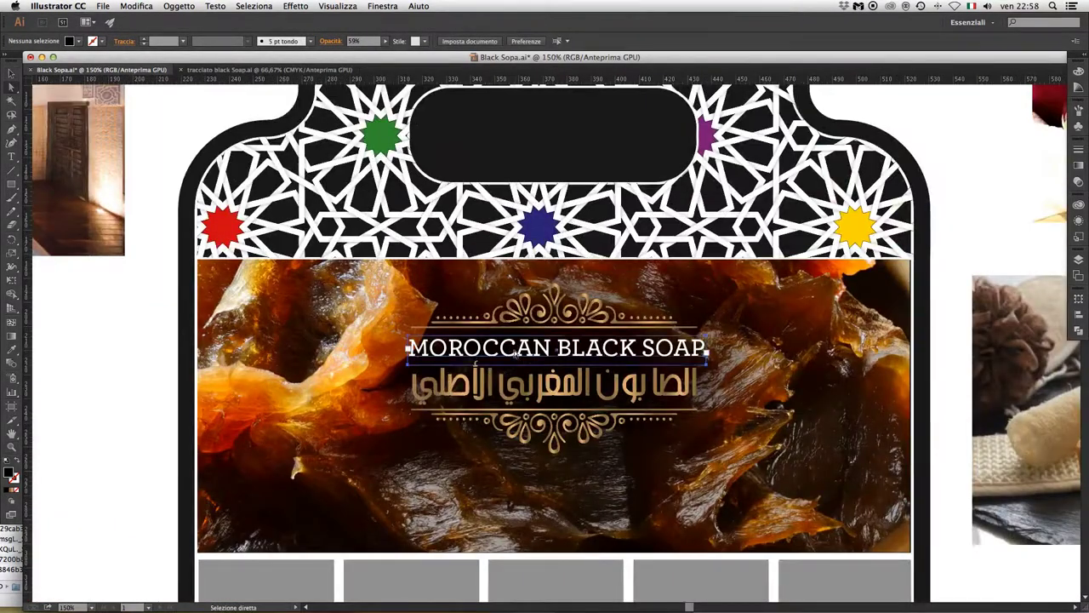
pyautogui.click(513, 351)
pyautogui.hotkey('ctrl', '+')
pyautogui.hotkey('ctrl', '+')
pyautogui.hotkey('ctrl', 't')
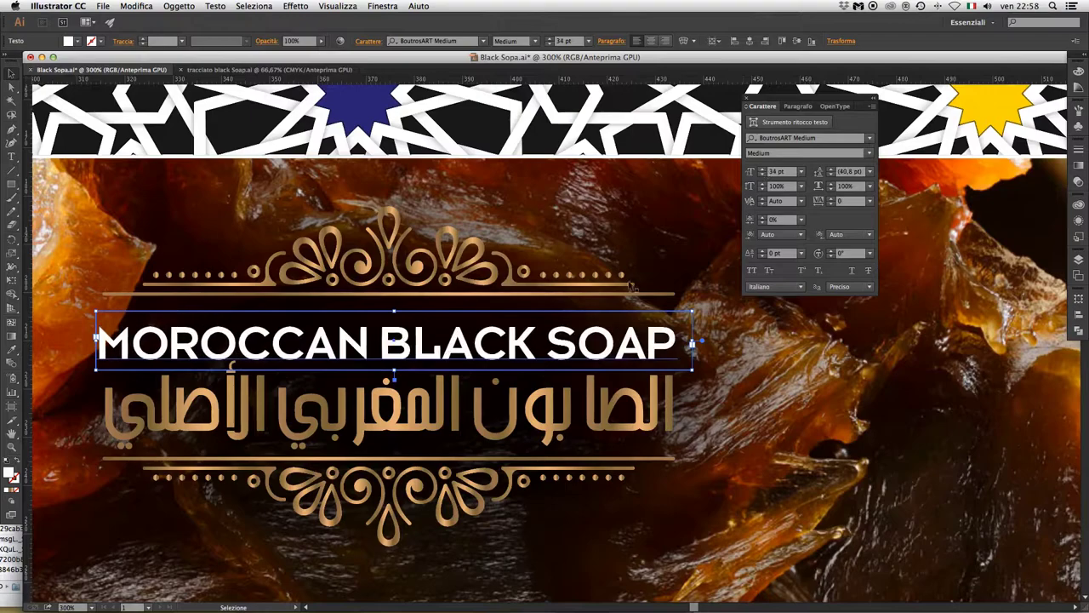
pyautogui.tripleClick(510, 340)
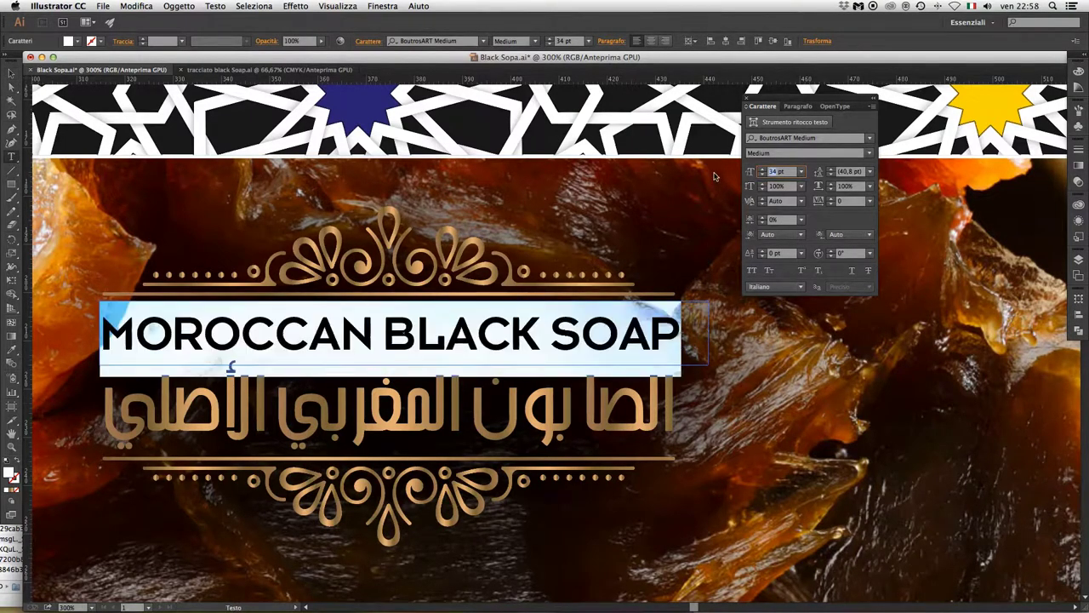
pyautogui.click(783, 171)
pyautogui.write('33,5')
pyautogui.press('Escape')
pyautogui.hotkey('ctrl', '1')
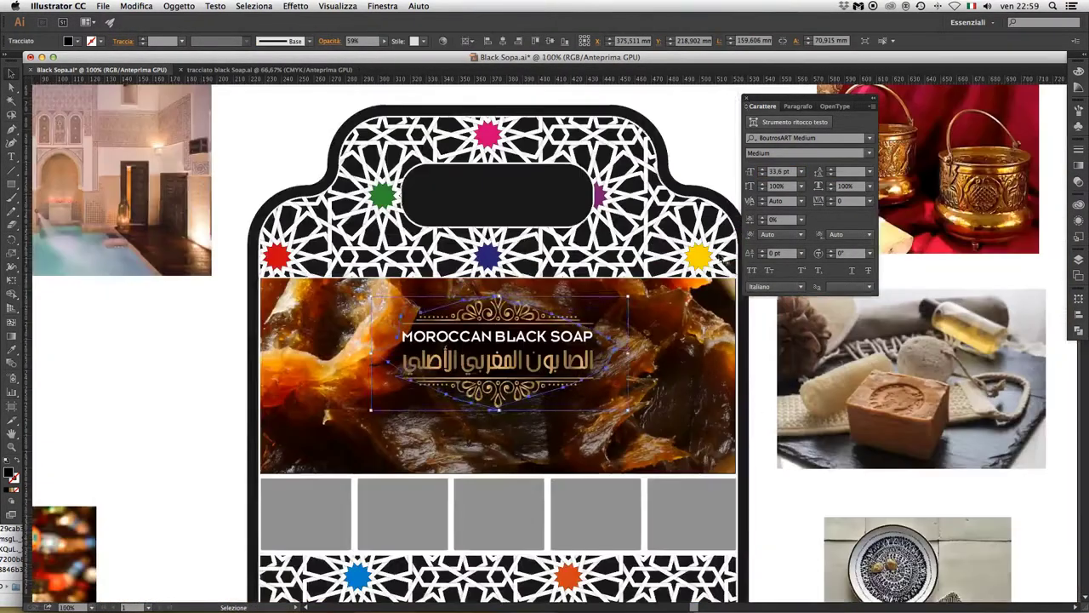
pyautogui.hotkey('ctrl', 't')
pyautogui.hotkey('ctrl', '-')
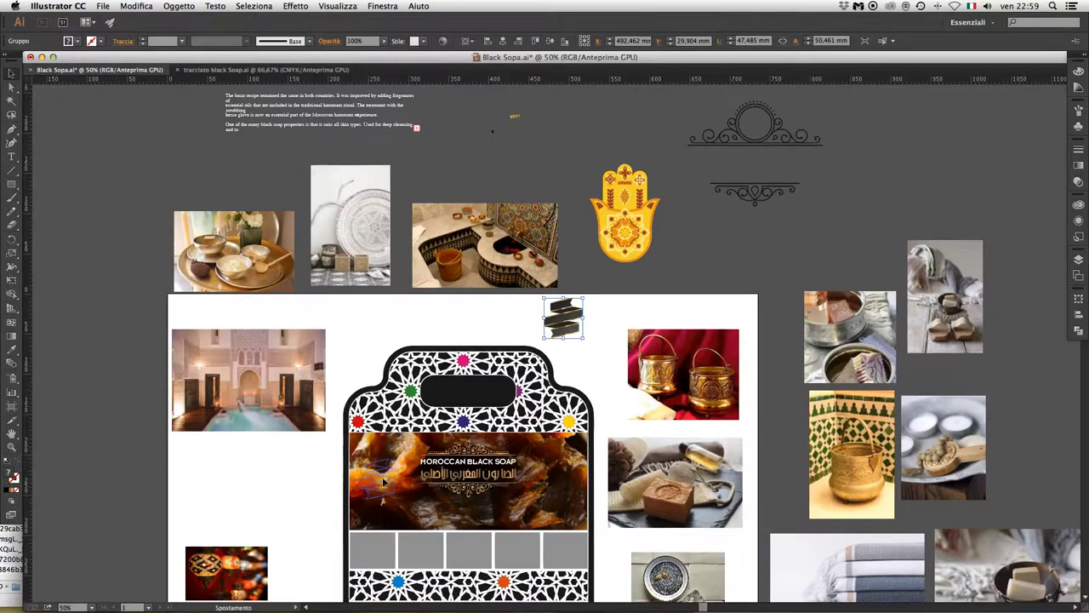
# Add a drop shadow to the dark ribbon shape
pyautogui.hotkey('ctrl', '+')
pyautogui.hotkey('ctrl', '+')
pyautogui.hotkey('ctrl', '+')
pyautogui.hotkey('ctrl', '+')
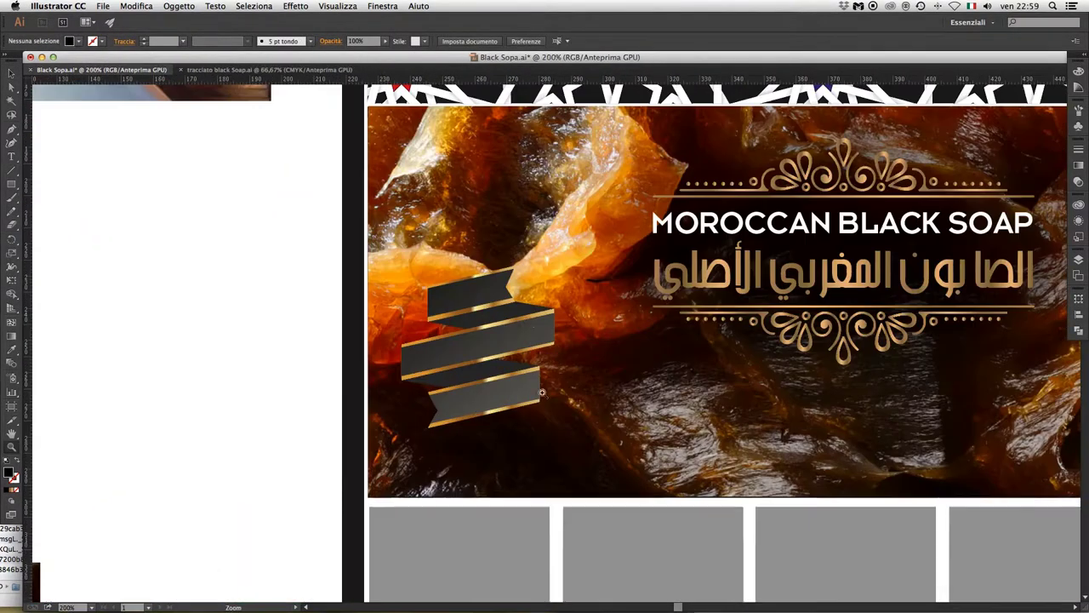
pyautogui.click(295, 6)
pyautogui.click(530, 208)
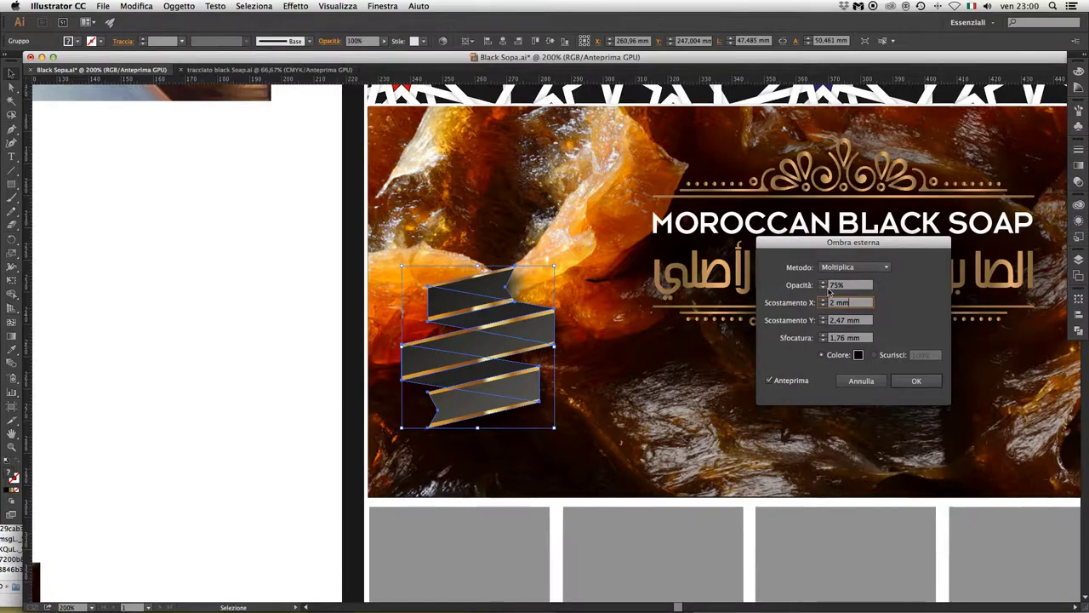
pyautogui.press('Return')
# Create the badge text beside the box in Exo 2.0 Extra Bold
pyautogui.moveTo(575, 339); pyautogui.dragTo(486, 370)
pyautogui.moveTo(121, 389); pyautogui.dragTo(228, 471)
pyautogui.write('100')
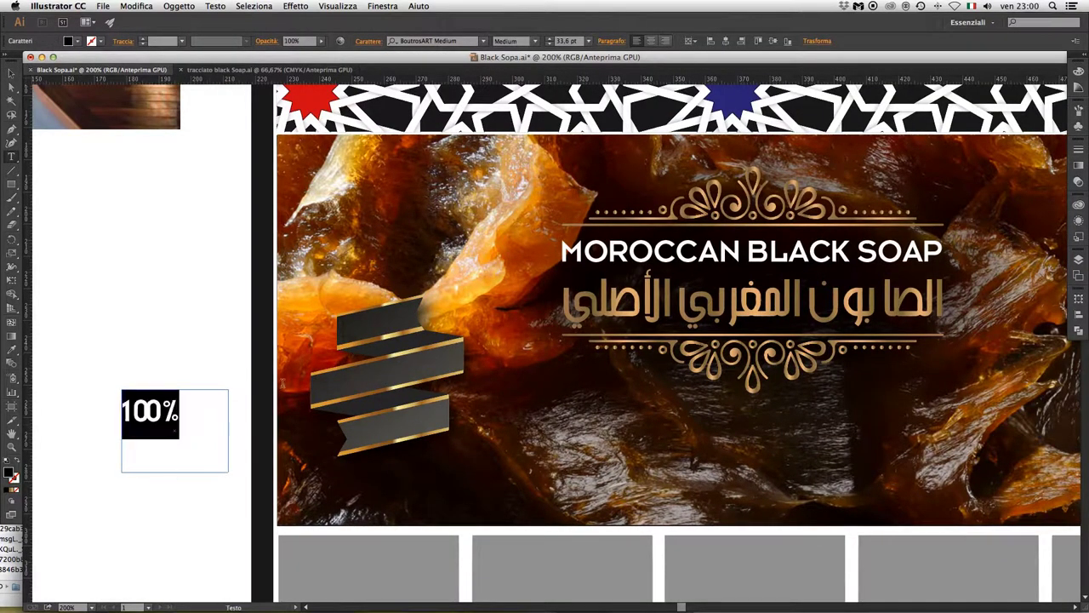
pyautogui.hotkey('ctrl', 't')
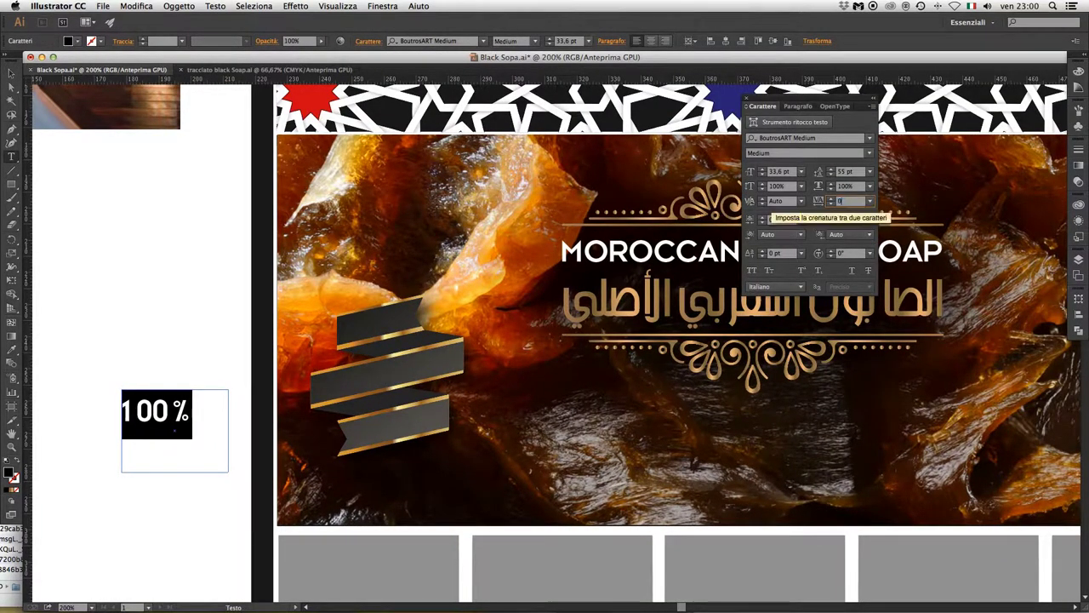
pyautogui.click(483, 41)
pyautogui.click(425, 213)
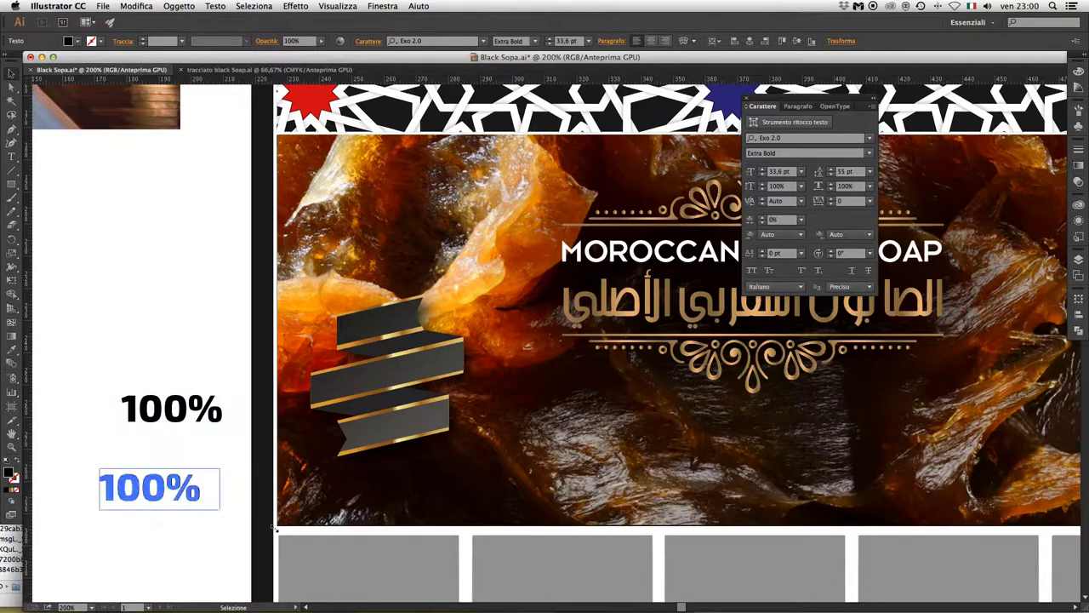
# Outline the 100% and ECO BIO text and fit them onto the ribbon's slanted bands
pyautogui.keyDown('shift'); pyautogui.click(199, 425); pyautogui.keyUp('shift')
pyautogui.hotkey('ctrl', 'g')
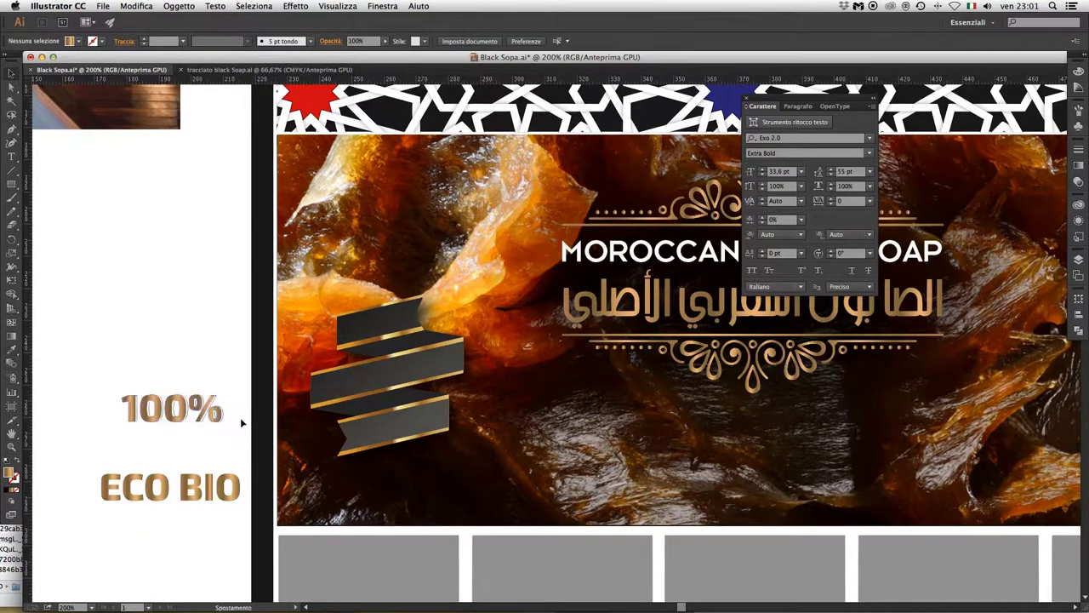
pyautogui.moveTo(210, 423); pyautogui.dragTo(402, 359)
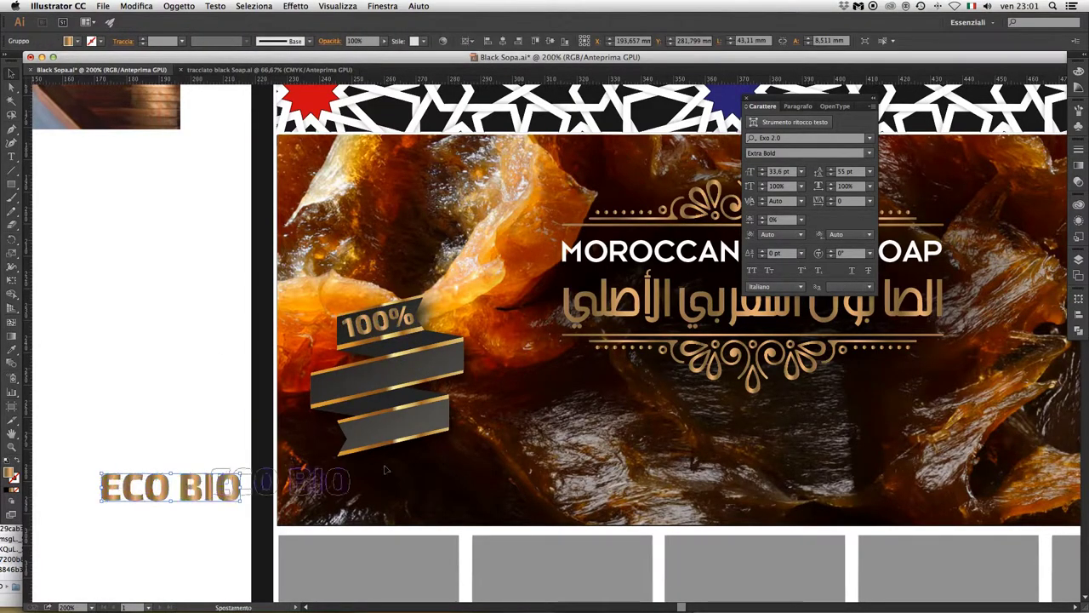
pyautogui.moveTo(385, 469); pyautogui.dragTo(476, 387)
pyautogui.hotkey('ctrl', '+')
pyautogui.moveTo(553, 510); pyautogui.dragTo(537, 467)
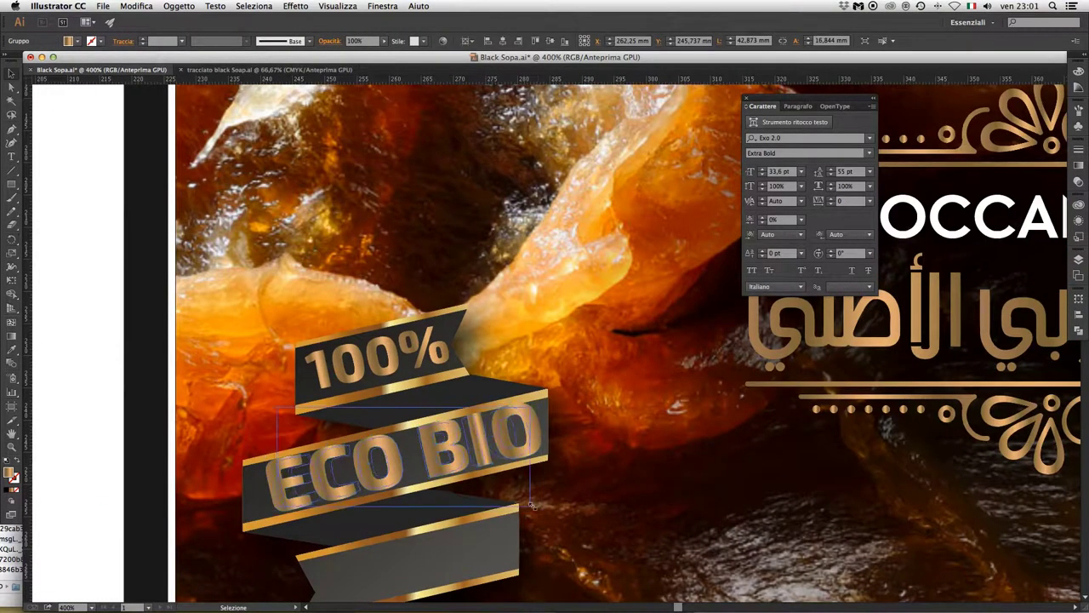
pyautogui.moveTo(531, 505); pyautogui.dragTo(464, 498)
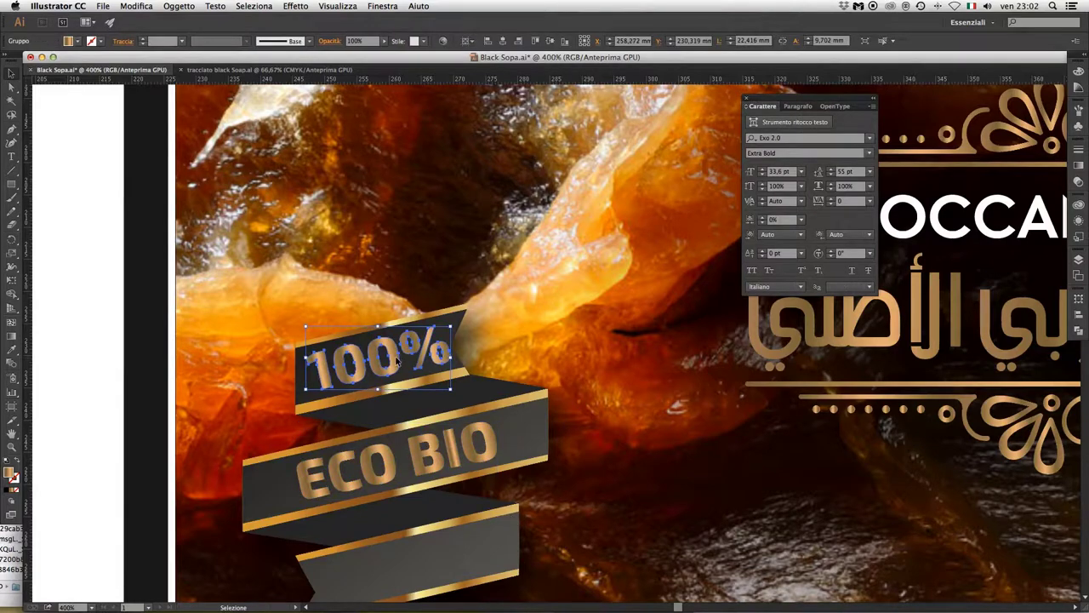
# Give the 100% and ECO BIO badge text a drop shadow
pyautogui.keyDown('shift'); pyautogui.click(460, 429); pyautogui.keyUp('shift')
pyautogui.click(295, 6)
pyautogui.click(523, 210)
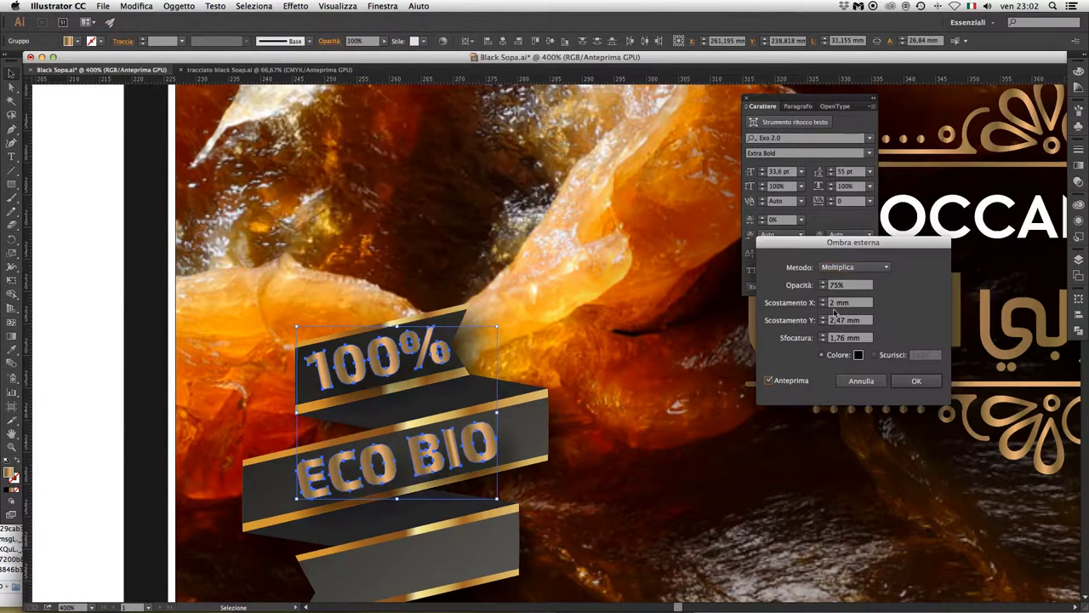
pyautogui.press('Return')
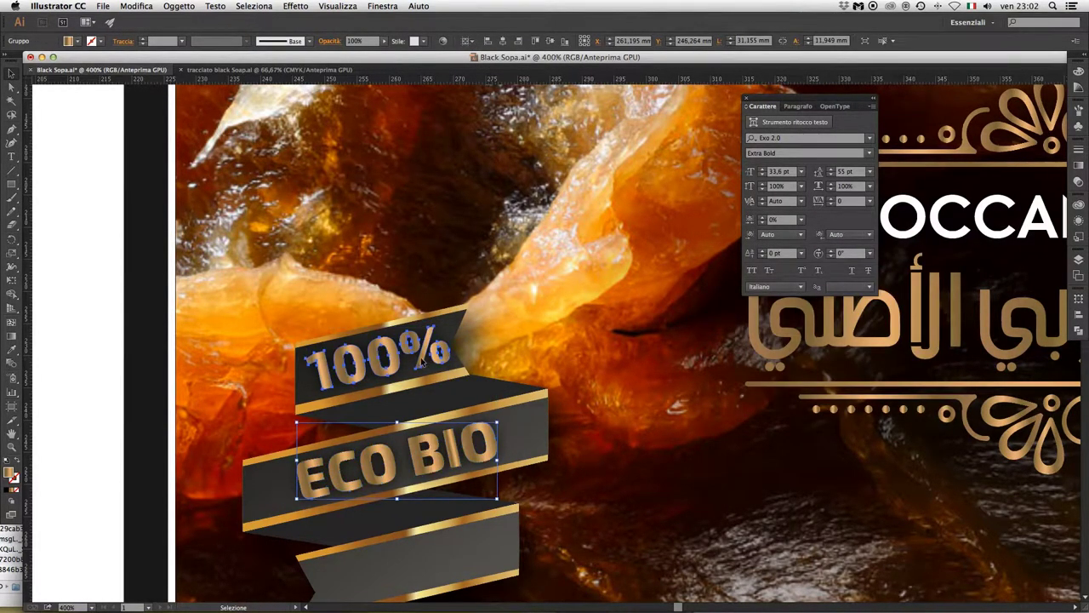
pyautogui.scroll(-5, 363, 380)
pyautogui.scroll(-5, 374, 464)
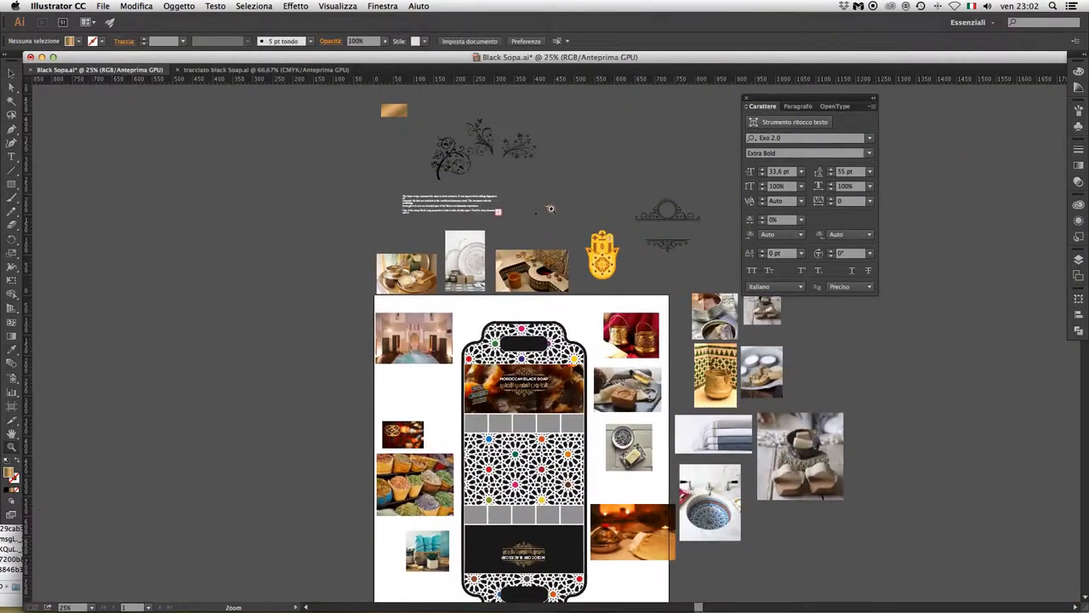
pyautogui.scroll(2, 510, 358)
pyautogui.scroll(3, 449, 409)
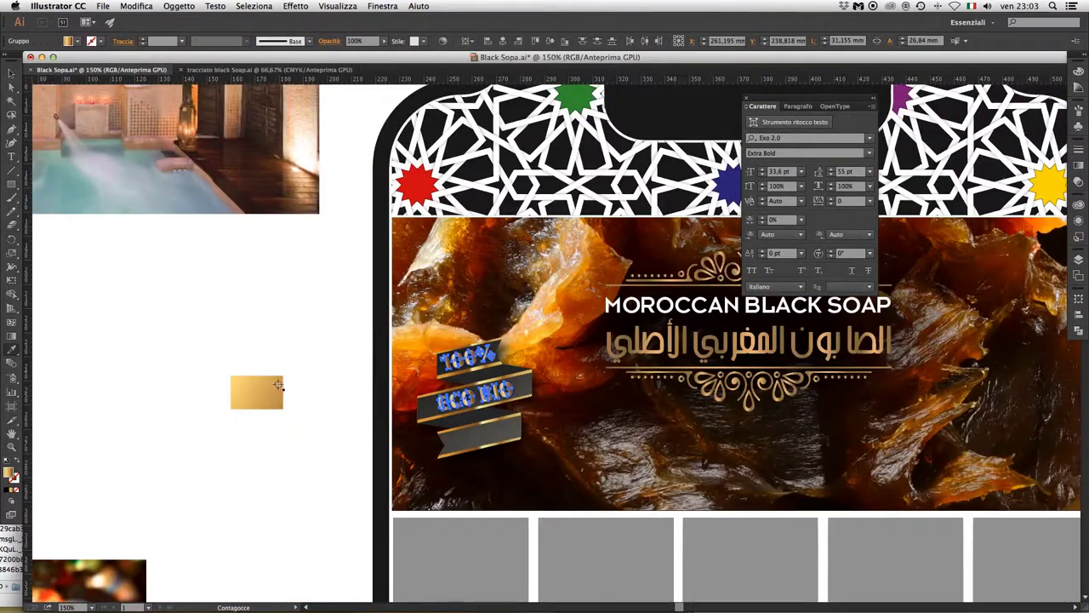
pyautogui.scroll(3, 476, 374)
pyautogui.scroll(-3, 483, 359)
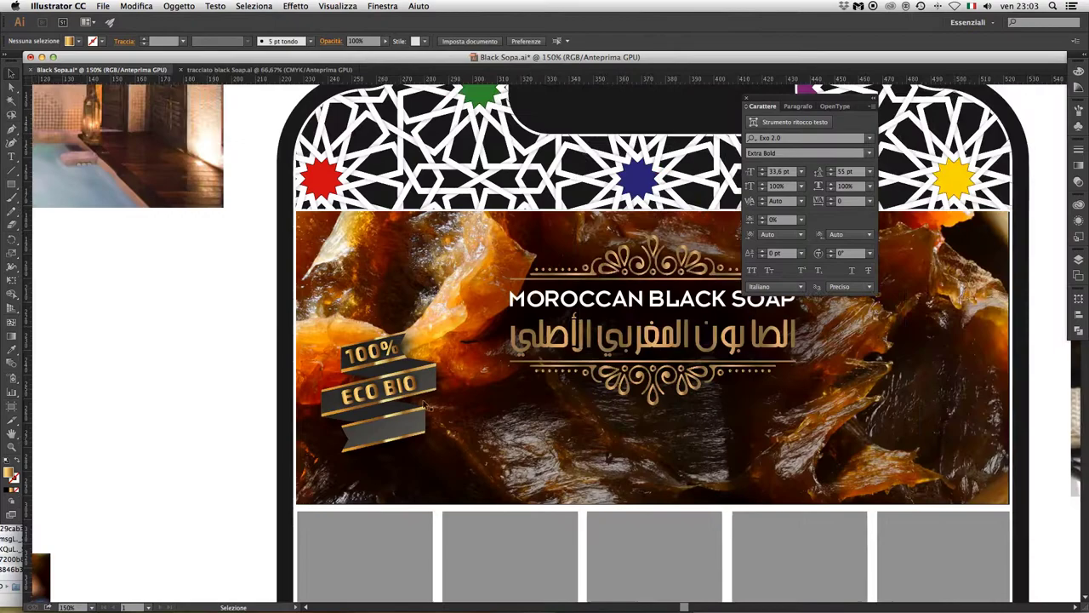
# Deselect the badge and switch to Direct Selection to edit individual ribbon parts
pyautogui.click(200, 391)
pyautogui.press('a')
pyautogui.scroll(4, 341, 439)
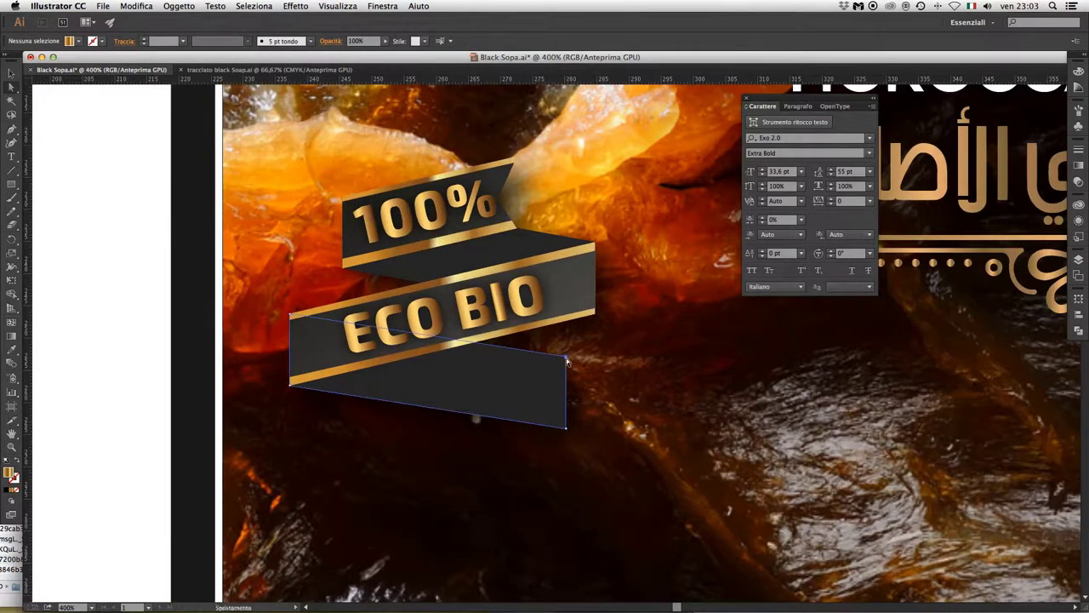
pyautogui.scroll(-2, 560, 425)
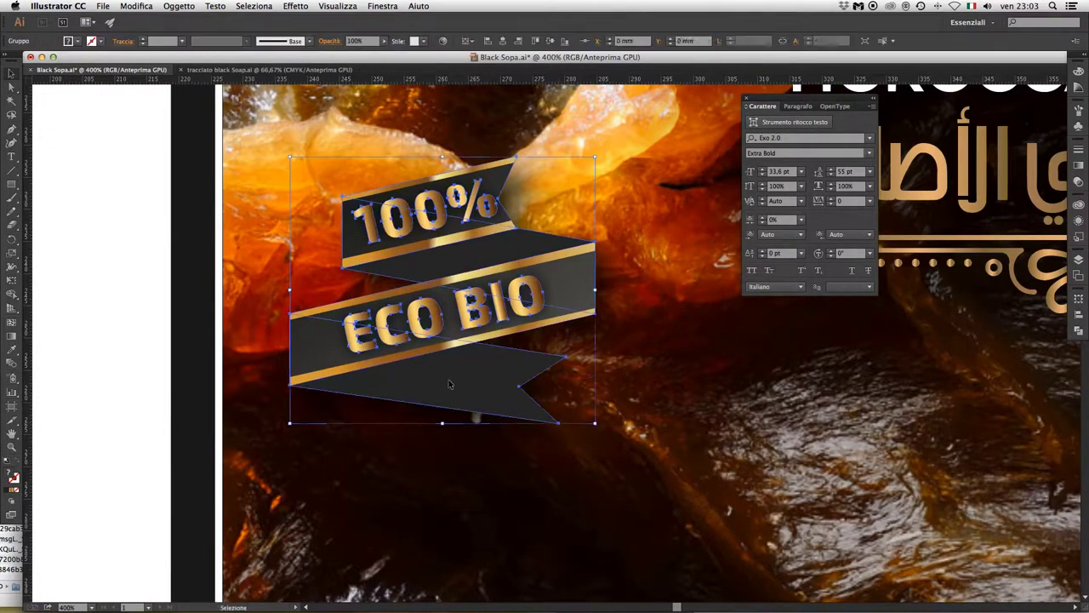
pyautogui.scroll(-2, 133, 370)
pyautogui.scroll(-1, 296, 393)
pyautogui.scroll(1, 296, 393)
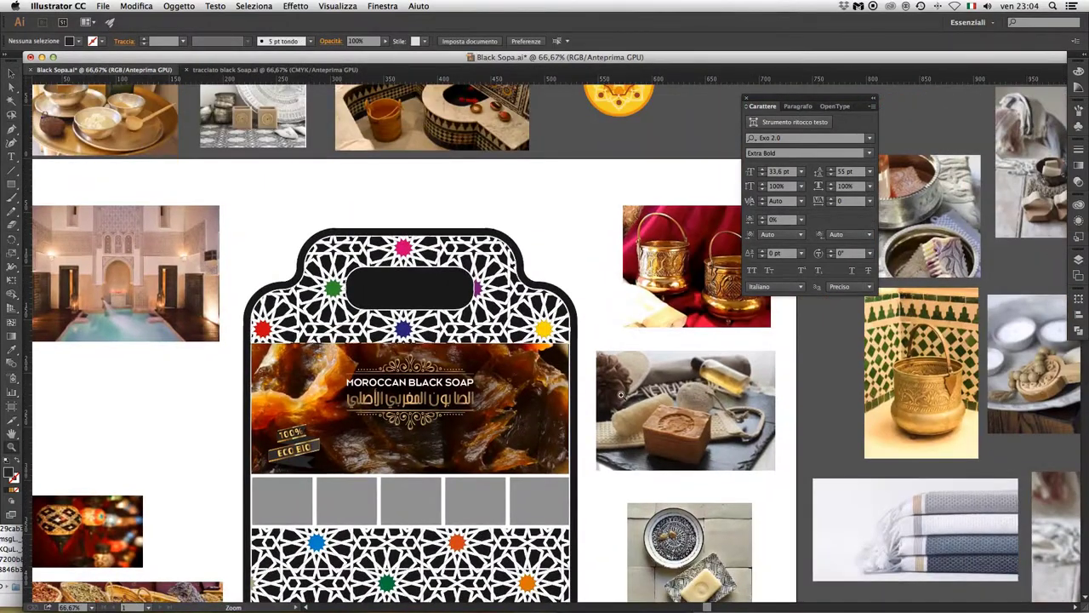
pyautogui.scroll(-2, 296, 393)
# Clip the dish photo into the first grey square
pyautogui.moveTo(687, 436)
pyautogui.mouseDown()
pyautogui.moveTo(379, 415)
pyautogui.moveTo(400, 397)
pyautogui.mouseUp()
pyautogui.scroll(3, 378, 392)
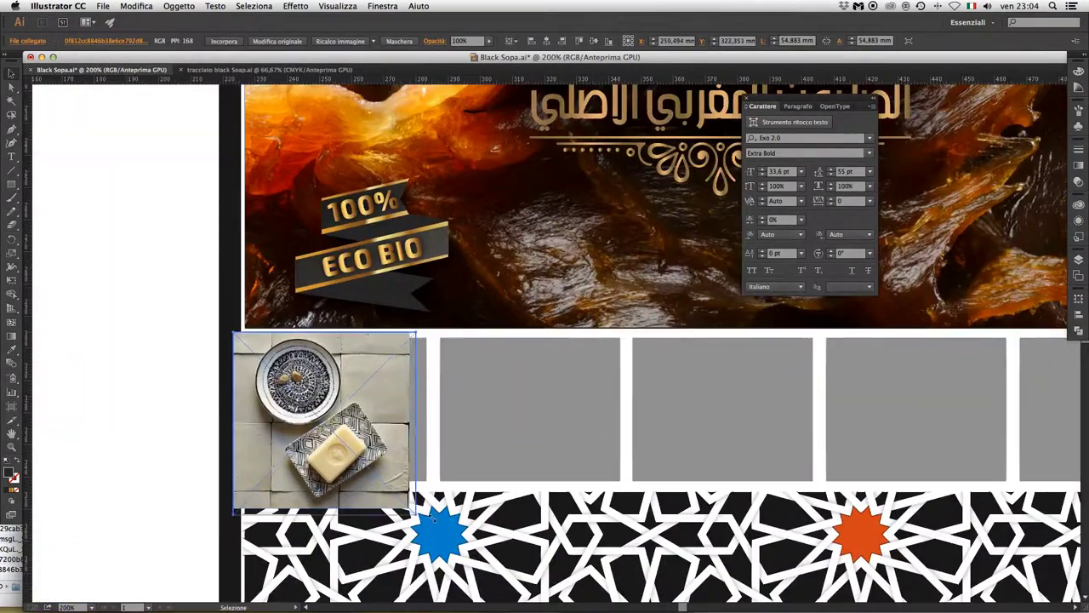
pyautogui.click(178, 6)
pyautogui.click(341, 58)
pyautogui.rightClick(366, 511)
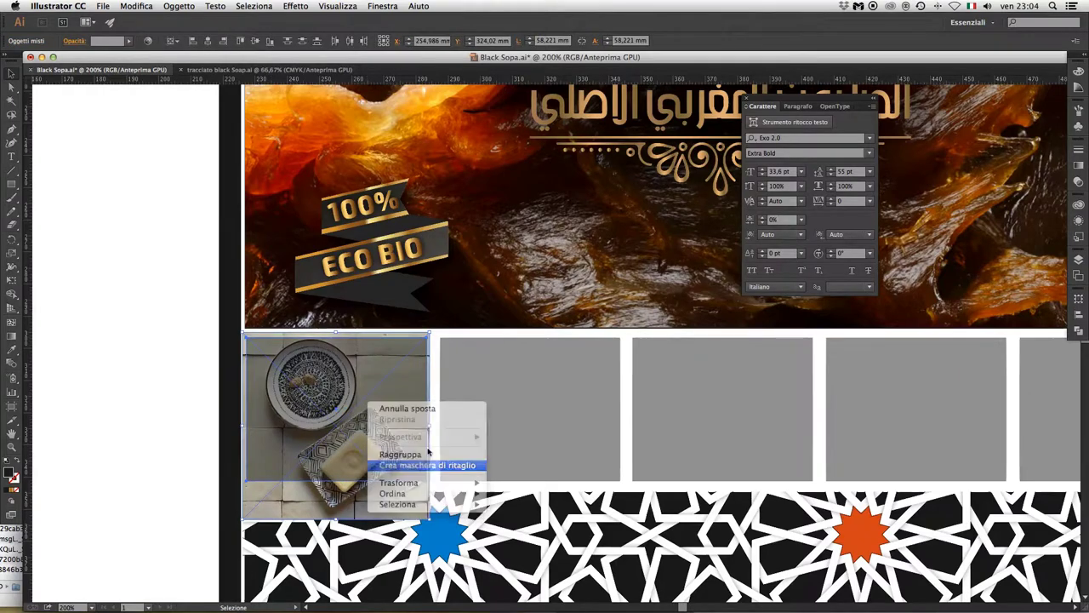
pyautogui.click(426, 462)
# Paste the hammam photo and clip it into the second slot
pyautogui.scroll(-1, 473, 417)
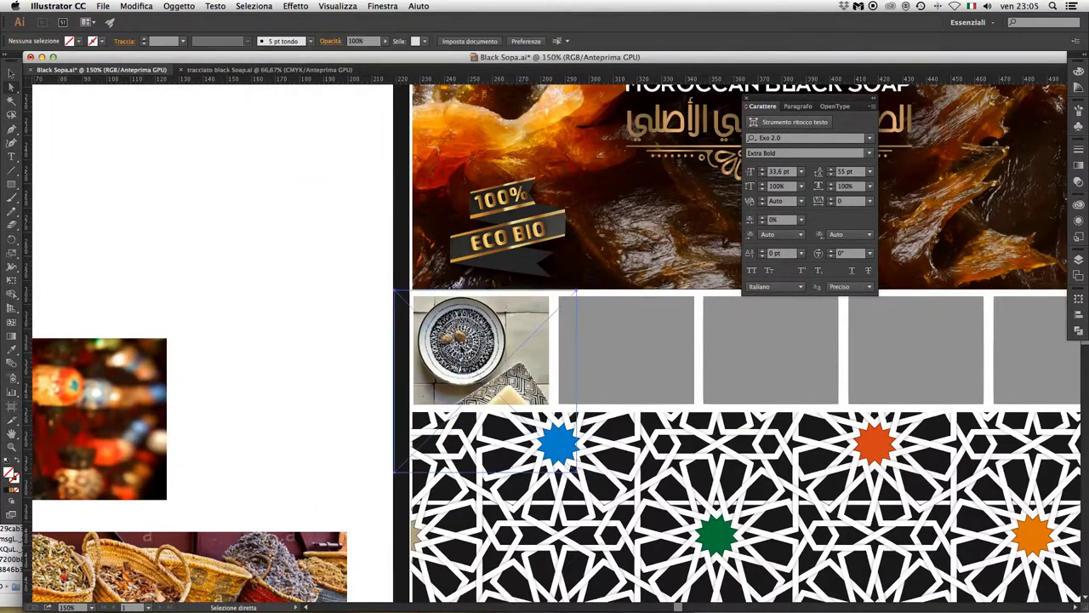
pyautogui.scroll(-1, 703, 387)
pyautogui.scroll(-1, 703, 387)
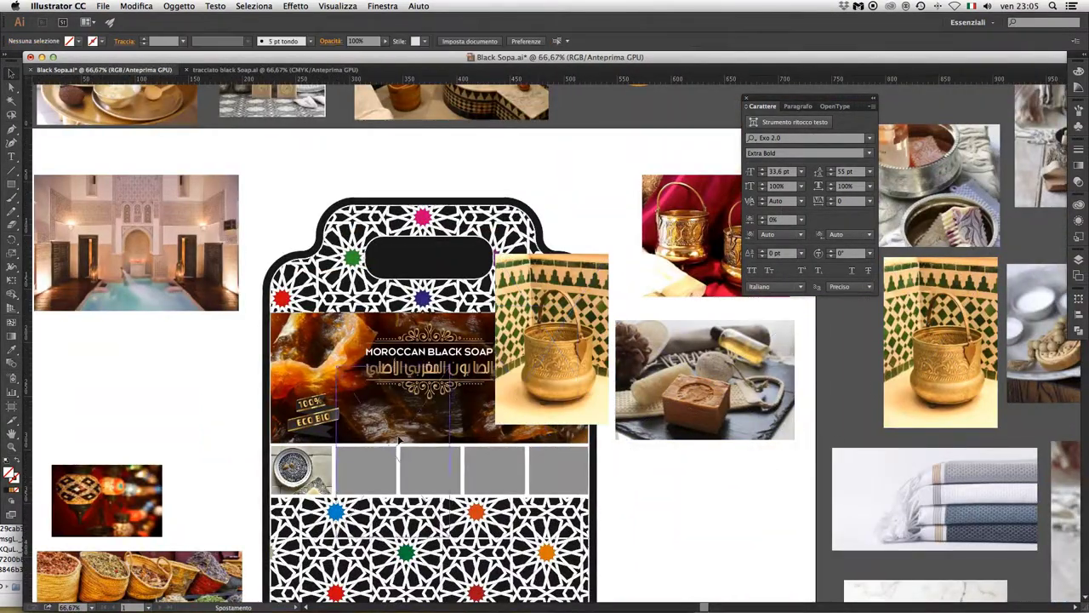
pyautogui.moveTo(558, 445); pyautogui.dragTo(538, 442)
pyautogui.hotkey('ctrl', 'v')
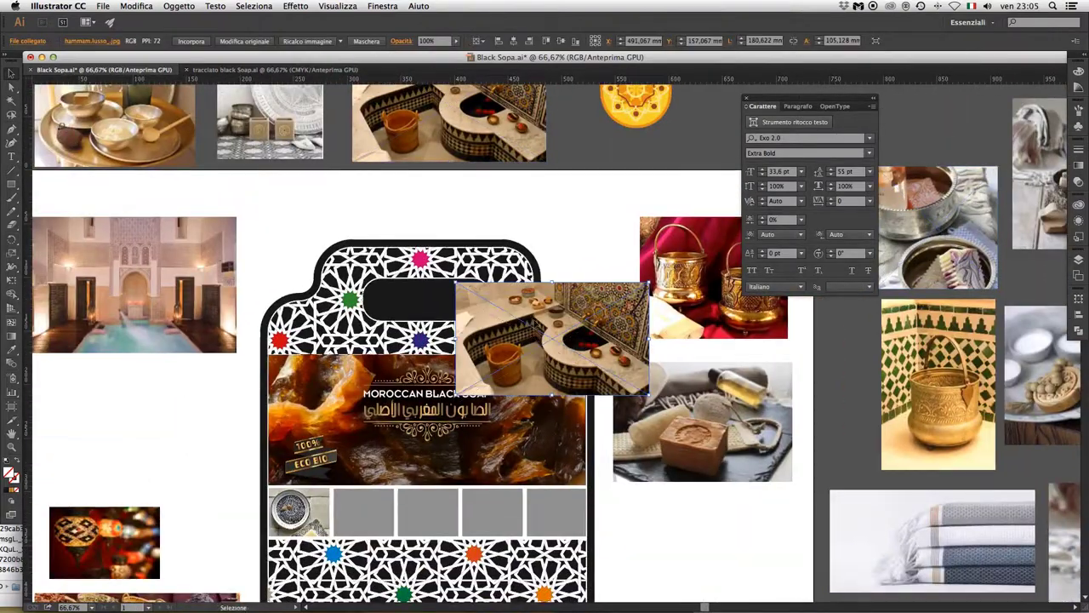
pyautogui.moveTo(553, 340); pyautogui.dragTo(381, 544)
pyautogui.scroll(5, 400, 544)
pyautogui.click(195, 6)
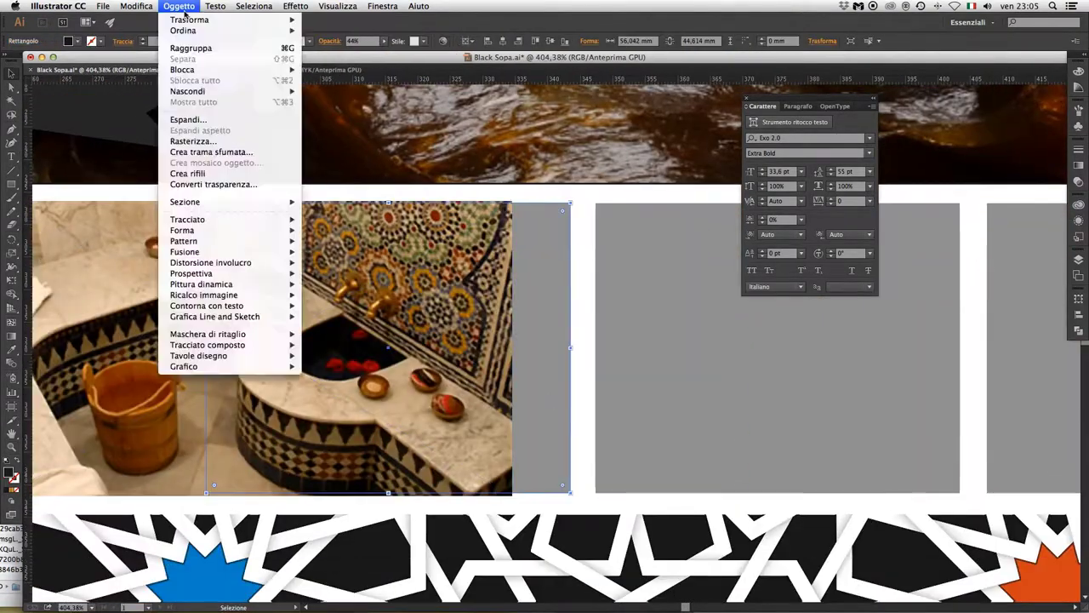
pyautogui.click(340, 367)
# Fit the golden-bowls photo into the third slot behind its grey square
pyautogui.scroll(-3, 573, 353)
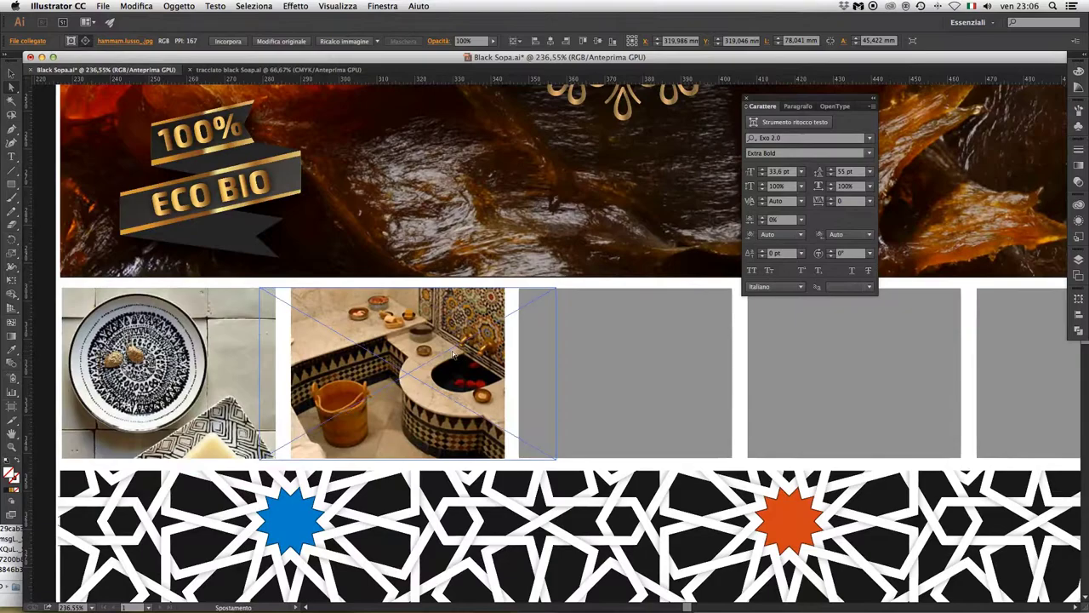
pyautogui.scroll(-3, 452, 355)
pyautogui.moveTo(511, 375); pyautogui.dragTo(576, 464)
pyautogui.moveTo(753, 278); pyautogui.dragTo(485, 389)
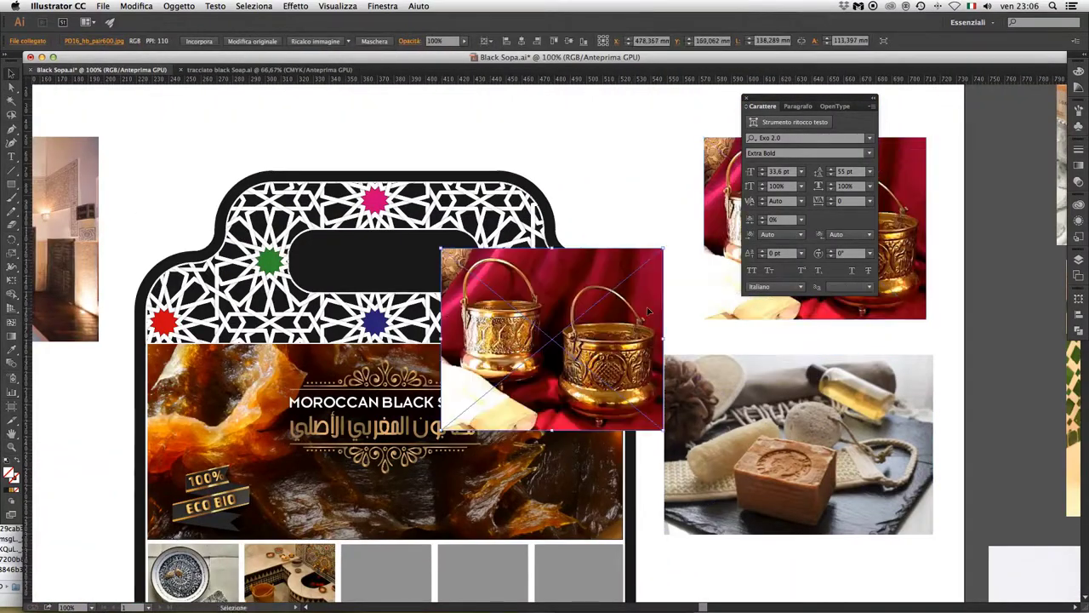
pyautogui.scroll(-3, 486, 389)
pyautogui.moveTo(523, 476); pyautogui.dragTo(462, 457)
pyautogui.scroll(3, 493, 379)
pyautogui.click(179, 6)
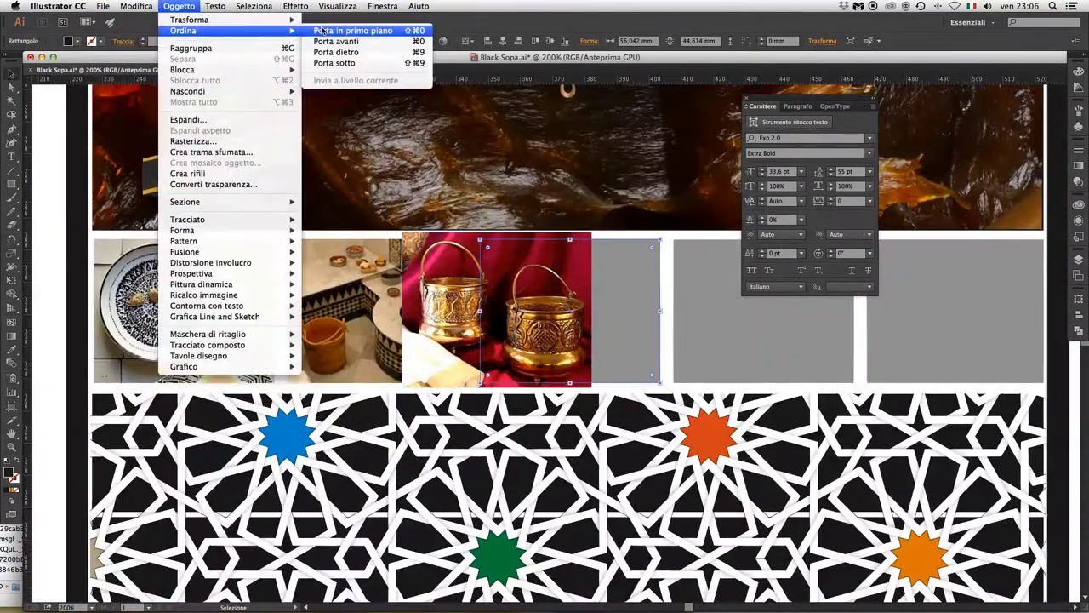
pyautogui.click(366, 31)
# Move and fit the candle photo within the fourth slot
pyautogui.scroll(-2, 553, 358)
pyautogui.scroll(-2, 590, 349)
pyautogui.scroll(1, 590, 348)
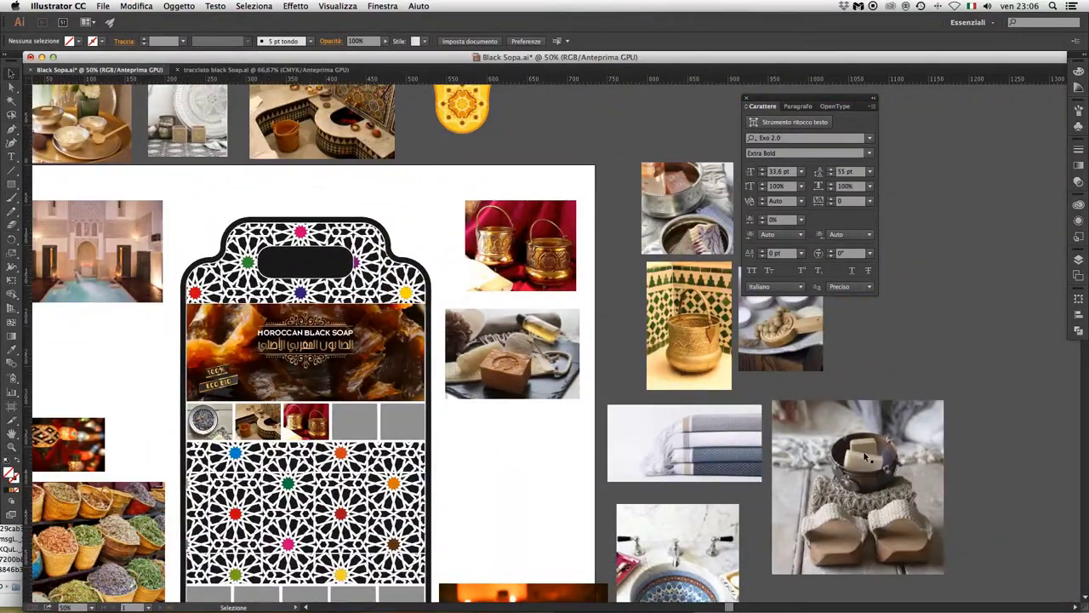
pyautogui.scroll(2, 553, 383)
pyautogui.moveTo(545, 528); pyautogui.dragTo(485, 375)
pyautogui.scroll(3, 356, 347)
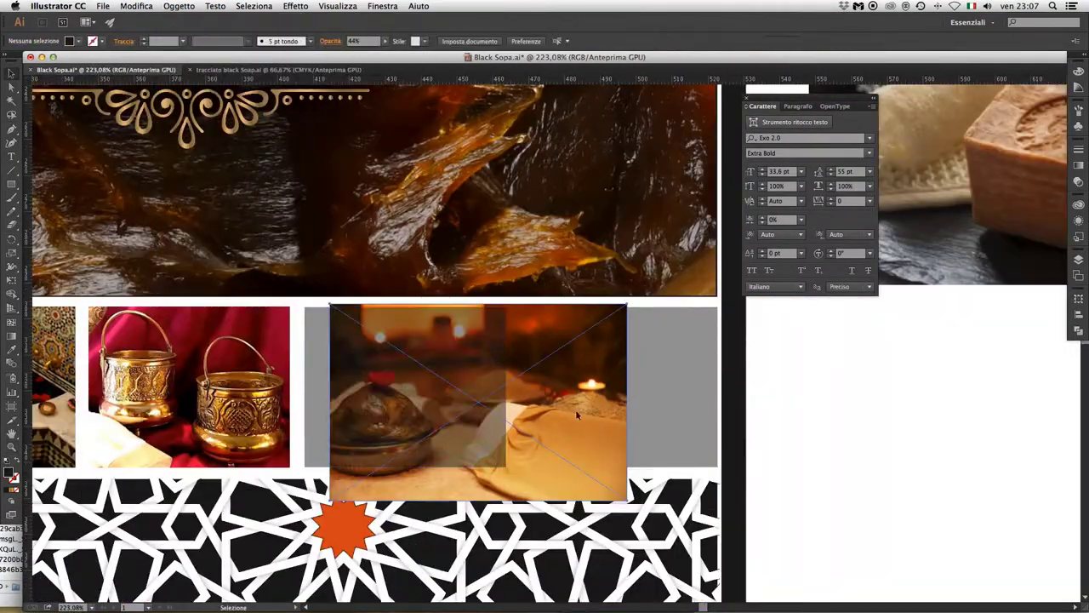
pyautogui.moveTo(356, 347); pyautogui.dragTo(340, 358)
# Clip the lamp photo into the fifth grey slot
pyautogui.scroll(-2, 487, 428)
pyautogui.scroll(-2, 488, 428)
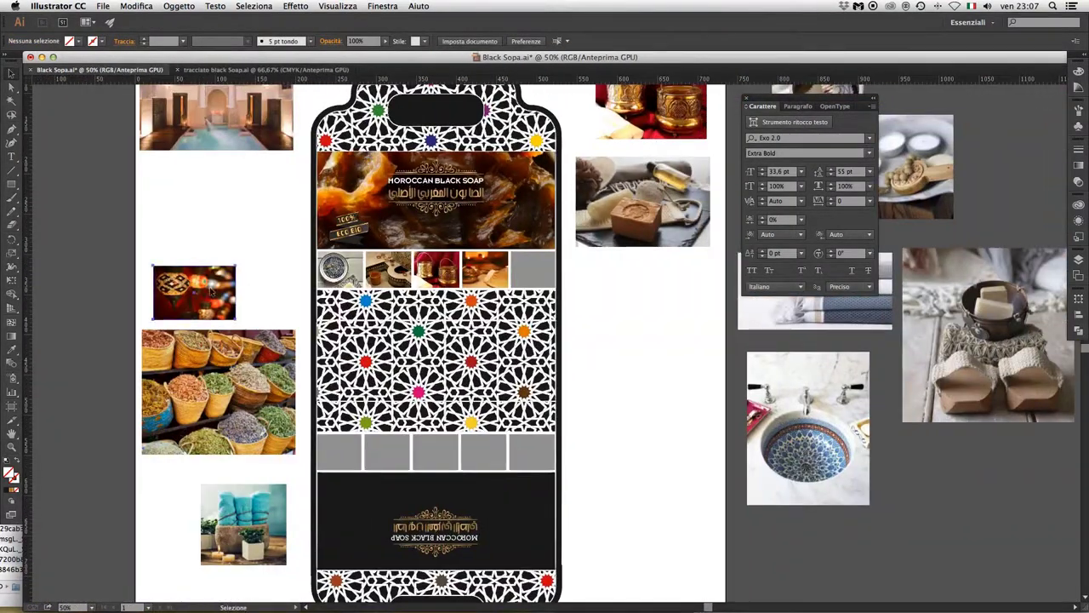
pyautogui.scroll(3, 645, 505)
pyautogui.moveTo(647, 400); pyautogui.dragTo(473, 361)
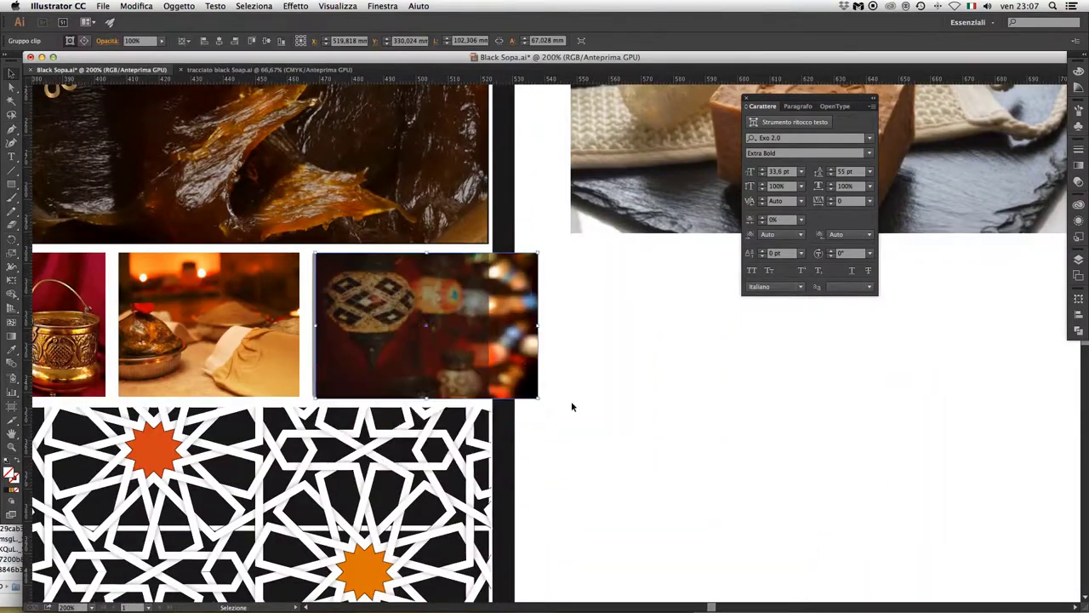
pyautogui.rightClick(497, 257)
pyautogui.click(520, 384)
# Select the ribbon shape of the ECO BIO badge with Direct Selection
pyautogui.scroll(-2, 519, 384)
pyautogui.scroll(-1, 545, 341)
pyautogui.press('a')
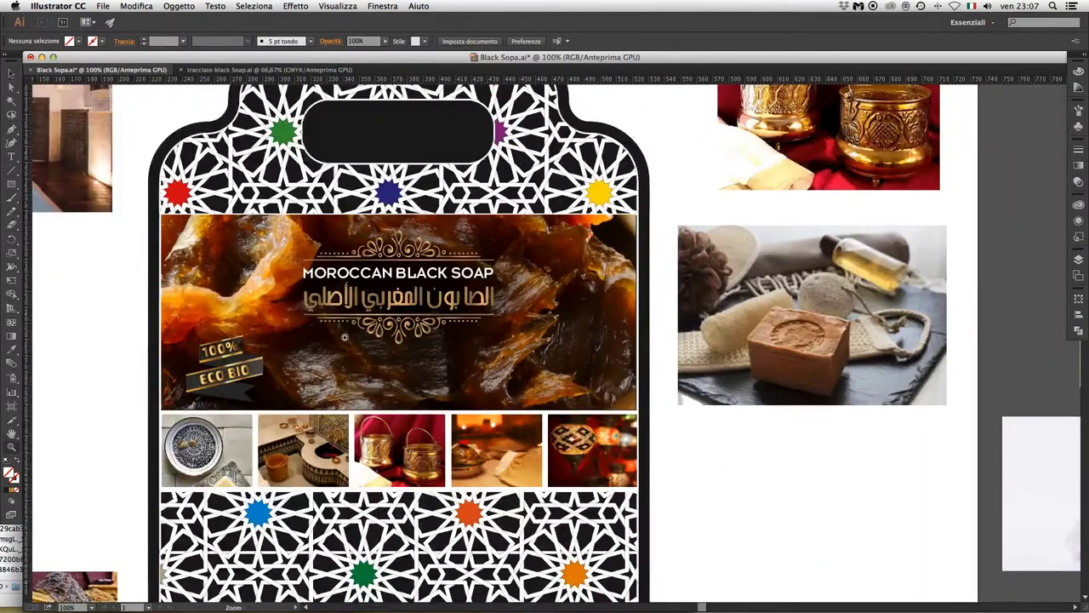
pyautogui.scroll(4, 482, 394)
pyautogui.click(482, 394)
# Check the ribbon's fill colour and select the whole ECO BIO badge group
pyautogui.doubleClick(12, 475)
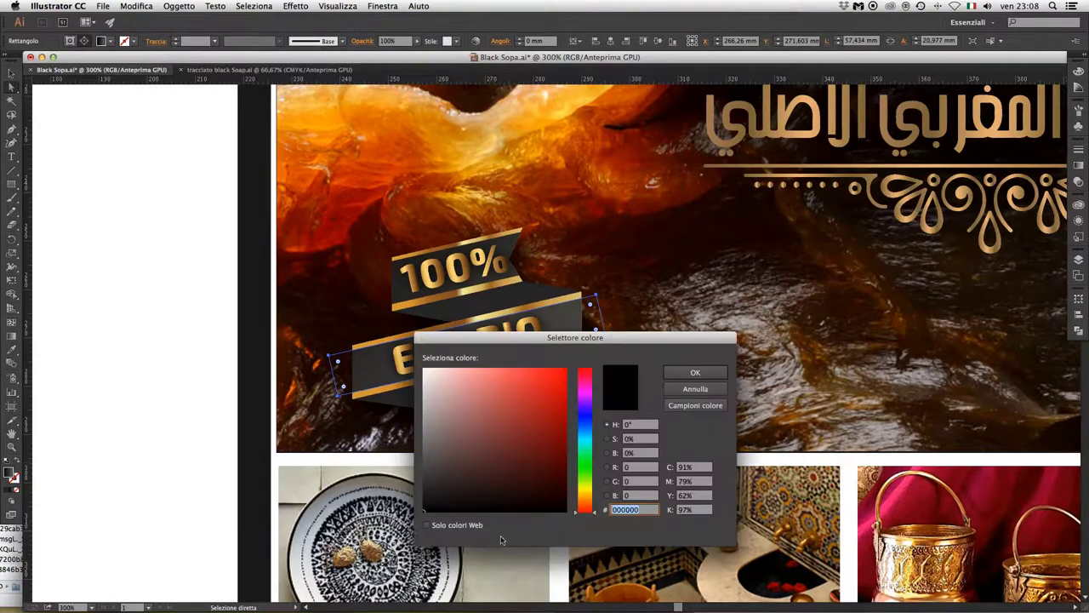
pyautogui.press('Escape')
pyautogui.press('v')
pyautogui.click(432, 290)
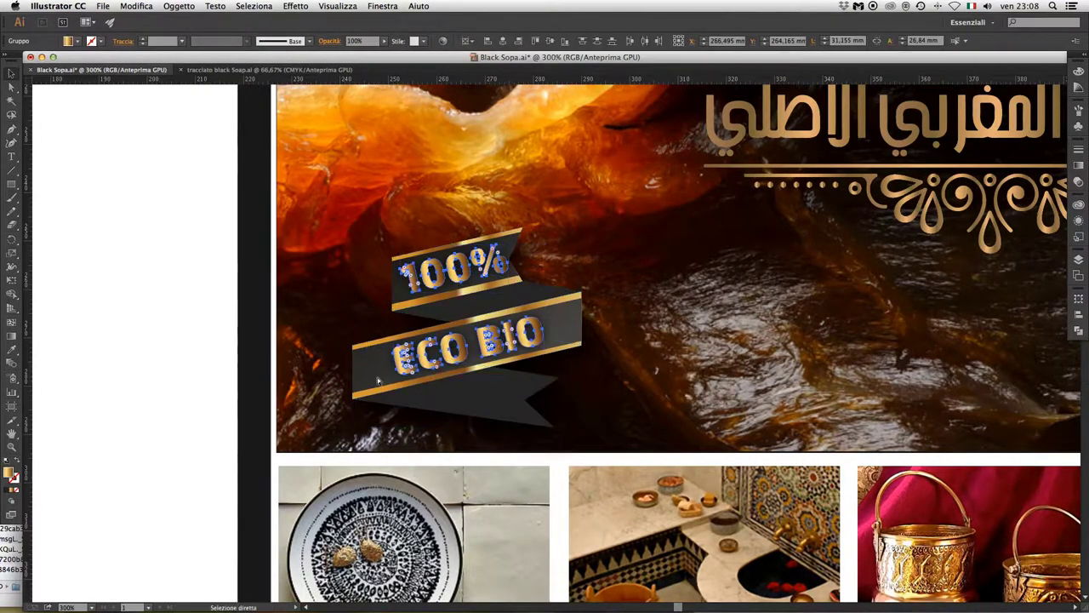
pyautogui.press('v')
# Apply the gold gradient to the Moroccan Black Soap label text and ornaments
pyautogui.scroll(-5, 572, 324)
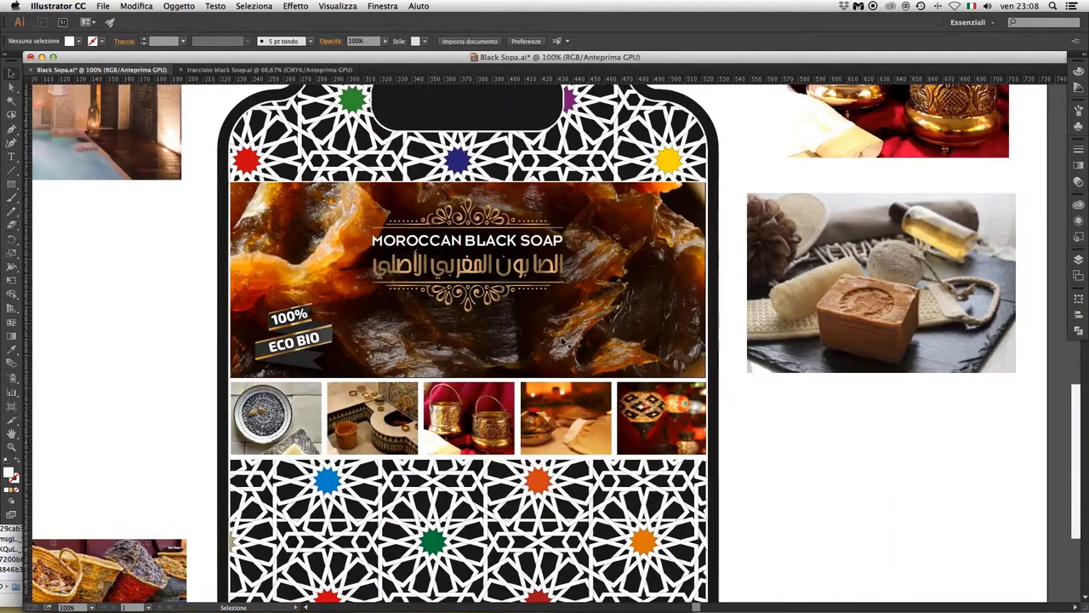
pyautogui.scroll(3, 572, 323)
pyautogui.scroll(-4, 575, 320)
pyautogui.scroll(3, 533, 172)
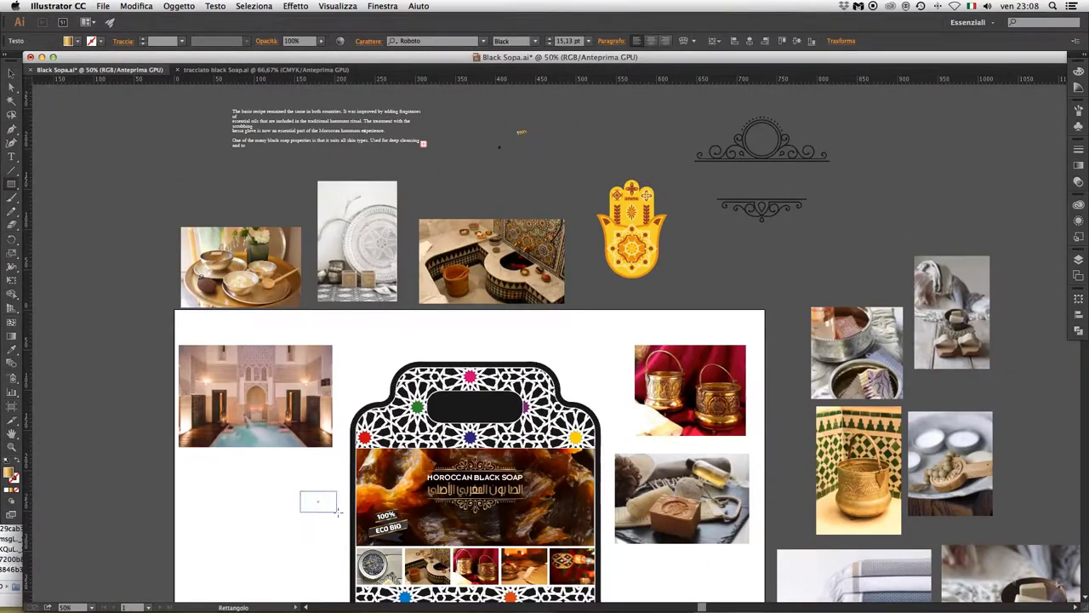
pyautogui.scroll(3, 492, 493)
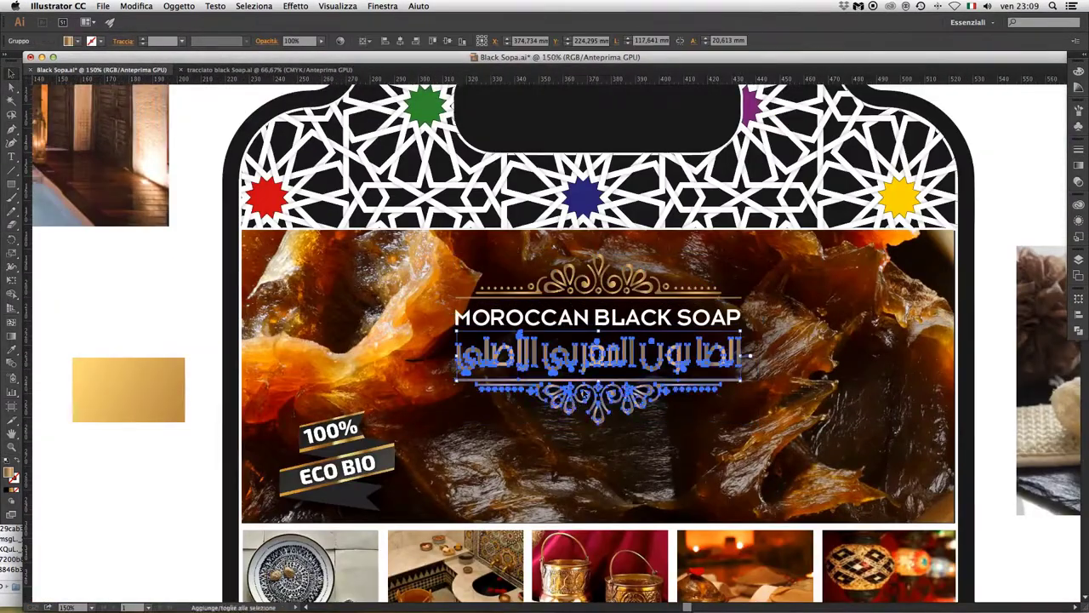
pyautogui.press('v')
pyautogui.click(139, 329)
pyautogui.scroll(-3, 460, 345)
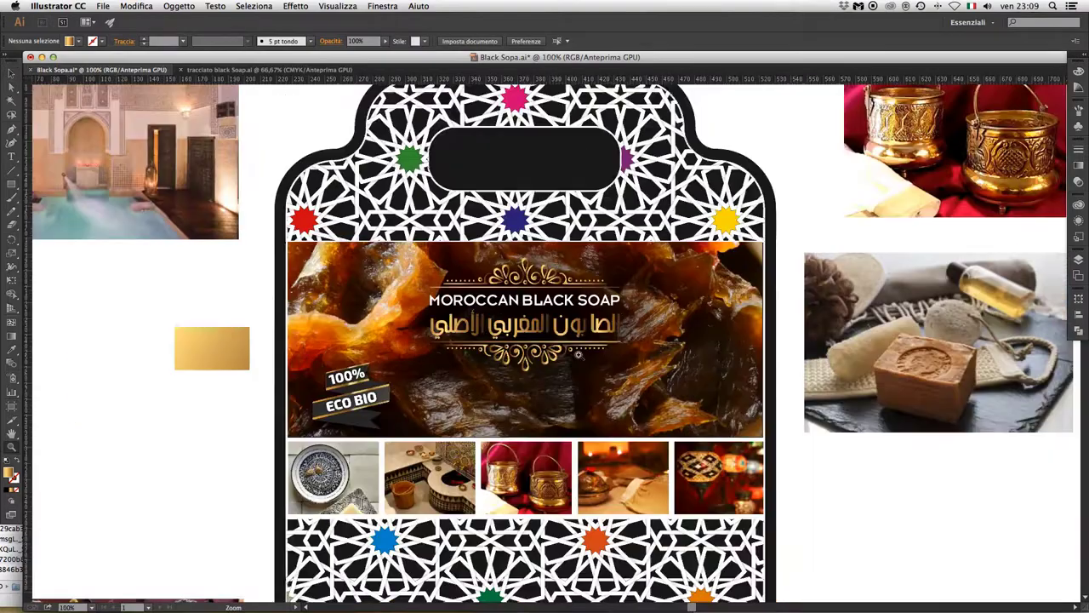
pyautogui.scroll(5, 461, 344)
pyautogui.scroll(-5, 460, 344)
pyautogui.scroll(2, 460, 345)
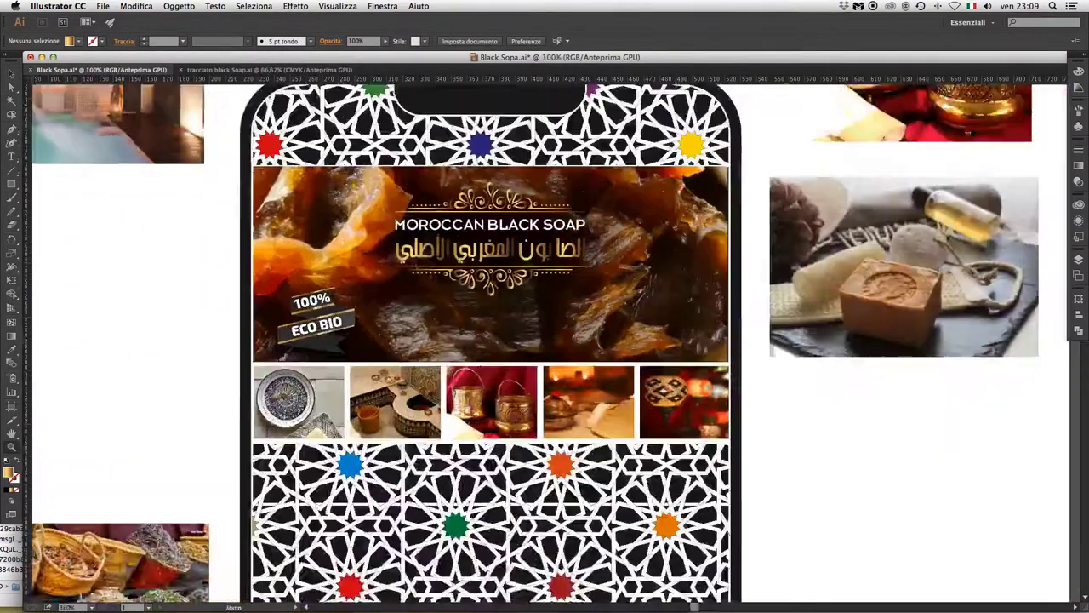
# Move the soap photo off the label and layer the top pattern piece over it
pyautogui.moveTo(460, 345); pyautogui.dragTo(358, 446)
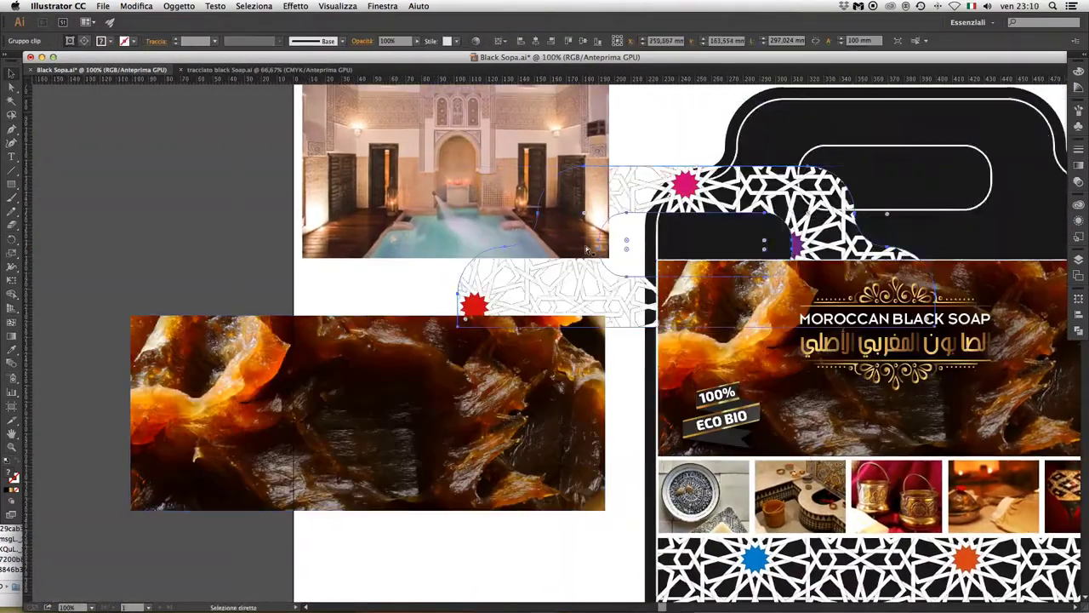
pyautogui.hscroll(-5, 358, 446)
pyautogui.scroll(-2, 357, 446)
pyautogui.moveTo(352, 391); pyautogui.dragTo(353, 390)
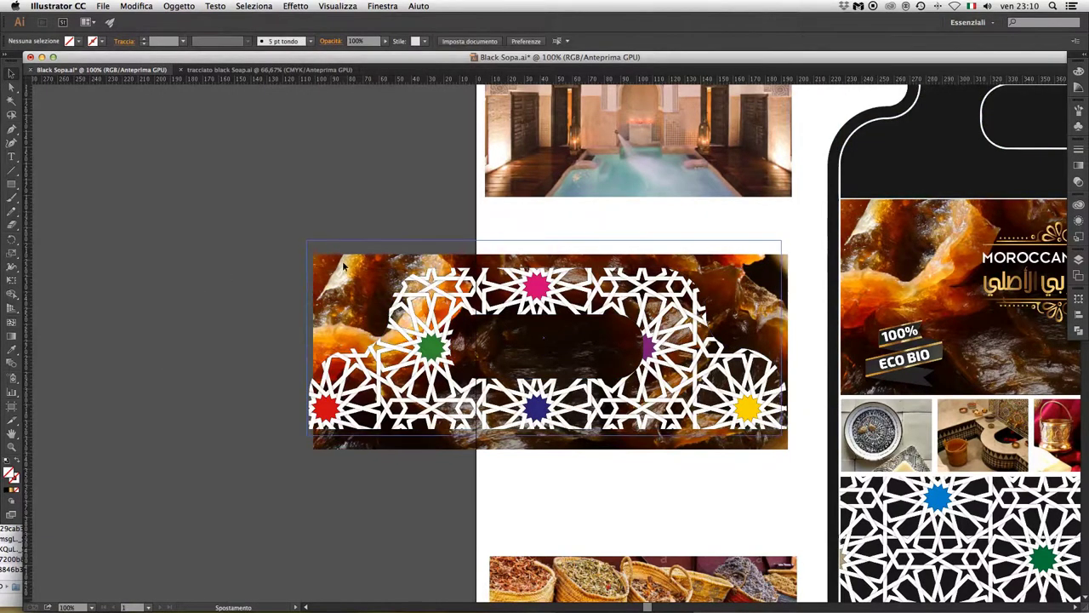
pyautogui.moveTo(344, 266); pyautogui.dragTo(347, 279)
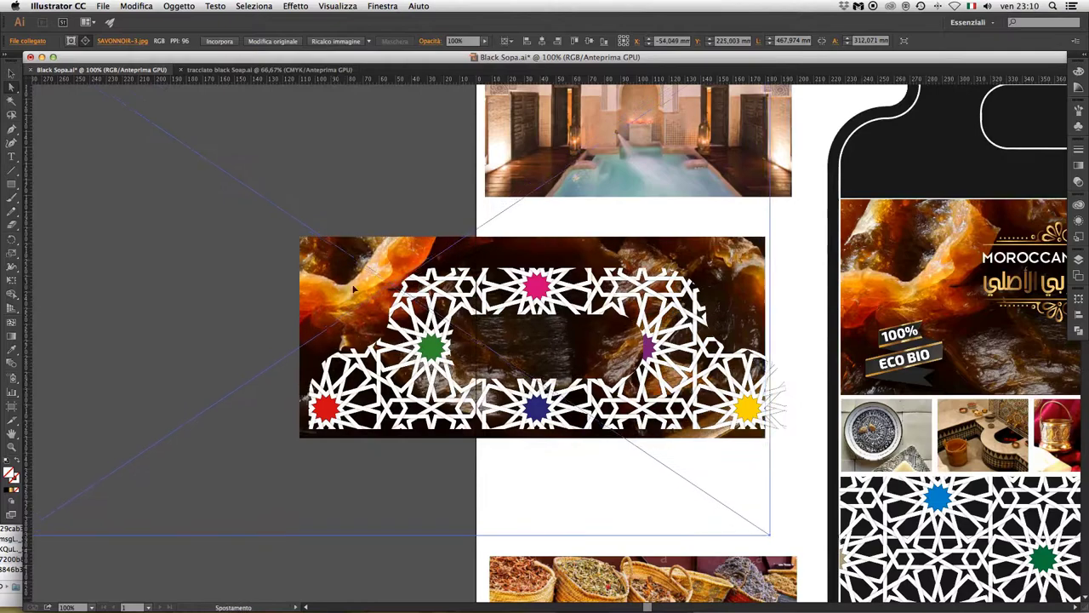
# Clip the soap photo to the tag outline shape
pyautogui.press('super+minus')
pyautogui.press('super+minus')
pyautogui.click(719, 319)
pyautogui.press('super+plus')
pyautogui.press('super+plus')
pyautogui.press('super+plus')
pyautogui.moveTo(719, 319)
pyautogui.mouseDown()
pyautogui.moveTo(645, 511)
pyautogui.moveTo(457, 510)
pyautogui.mouseUp()
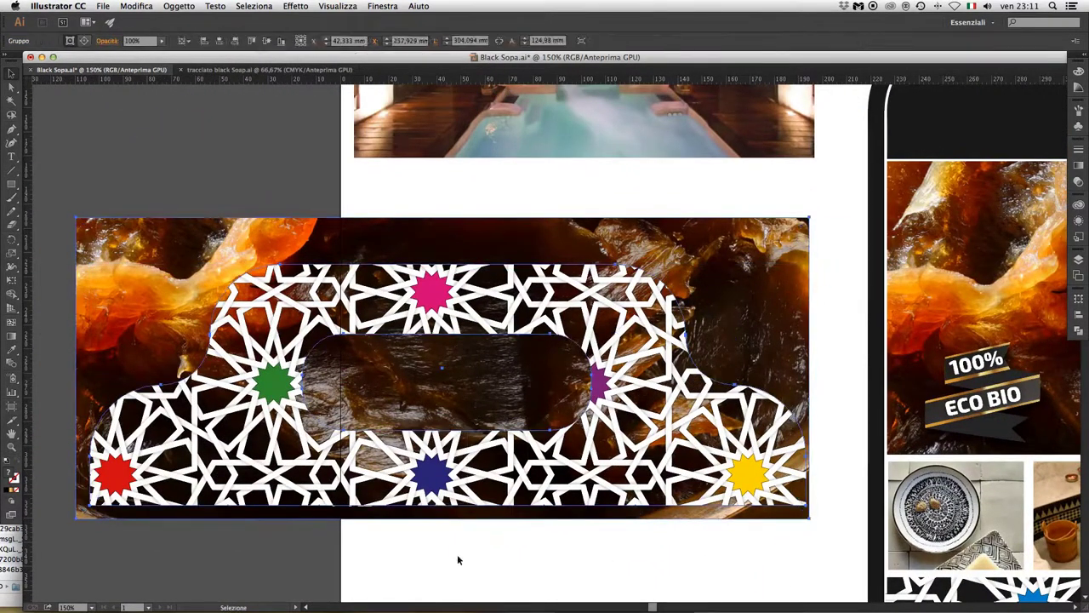
pyautogui.rightClick(463, 298)
pyautogui.click(493, 360)
# Align the clipped tag onto the bag's top handle panel around the hand hole
pyautogui.press('super+minus')
pyautogui.moveTo(311, 474); pyautogui.dragTo(660, 405)
pyautogui.press('super+plus')
pyautogui.press('super+plus')
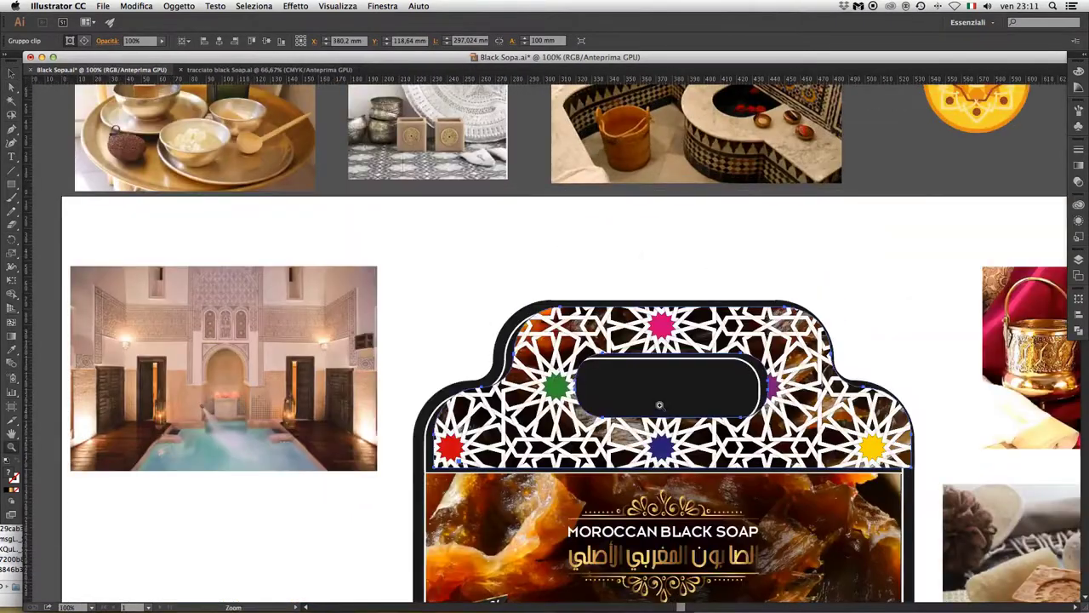
pyautogui.press('super+plus')
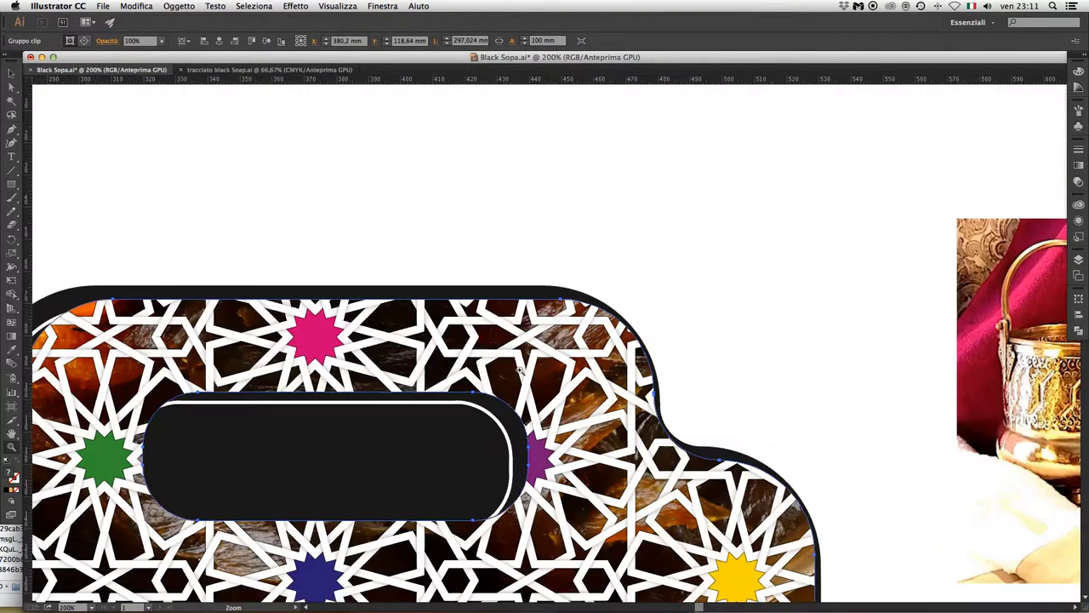
pyautogui.press('super+minus')
pyautogui.moveTo(502, 332); pyautogui.dragTo(494, 337)
pyautogui.press('super+plus')
pyautogui.press('shift+super+a')
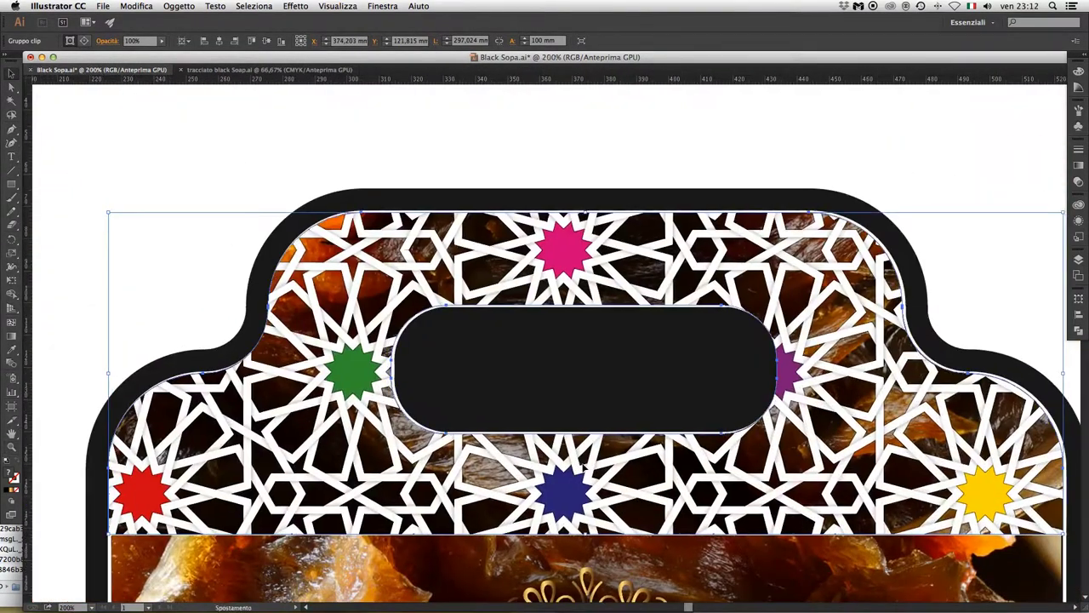
pyautogui.press('super+minus')
pyautogui.press('super+minus')
pyautogui.scroll(-5, 593, 295)
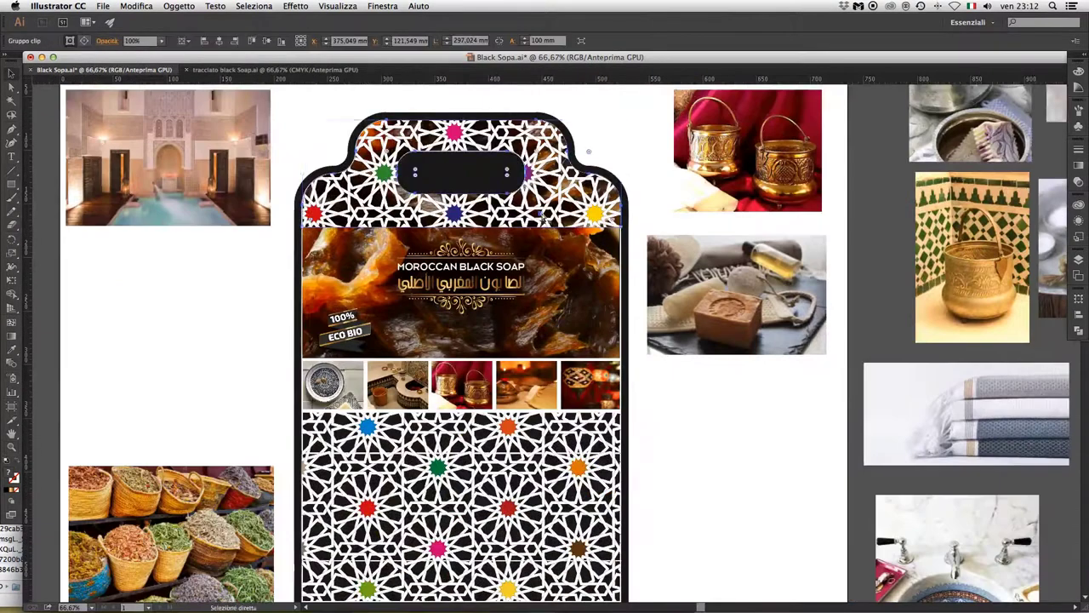
pyautogui.scroll(-5, 545, 324)
pyautogui.scroll(-3, 487, 338)
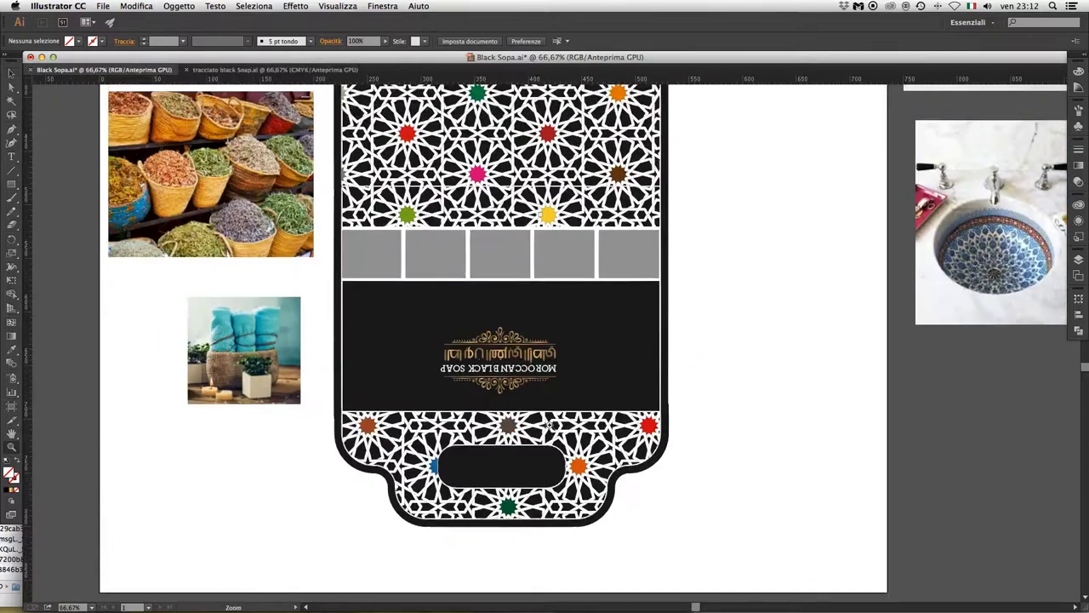
# Drag the bottom pattern clip group into the bag's bottom handle panel
pyautogui.moveTo(479, 336)
pyautogui.mouseDown()
pyautogui.moveTo(383, 290)
pyautogui.moveTo(898, 221)
pyautogui.mouseUp()
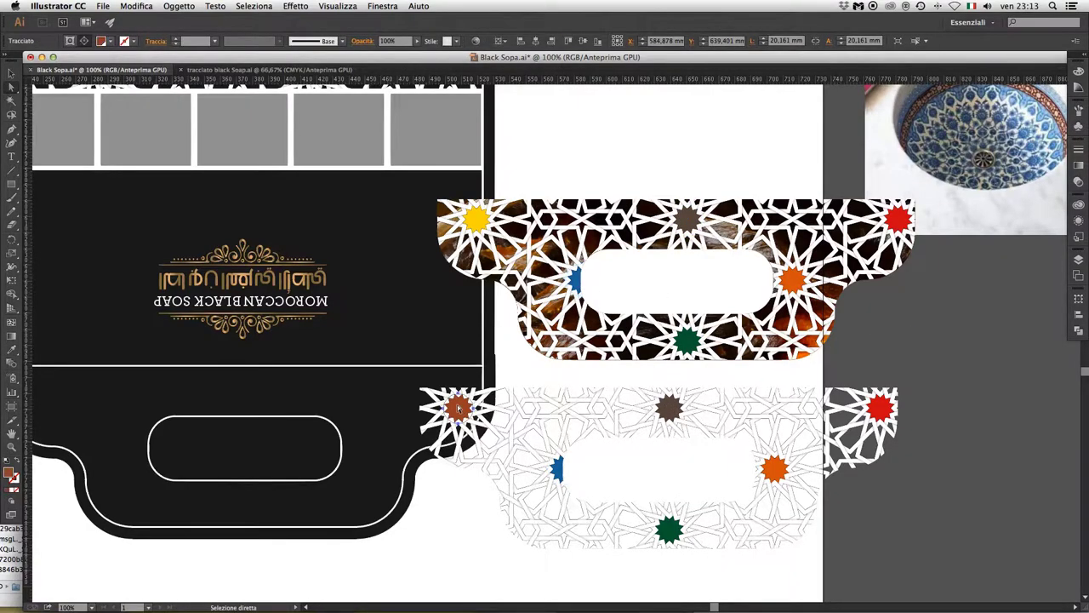
pyautogui.moveTo(682, 460); pyautogui.dragTo(289, 437)
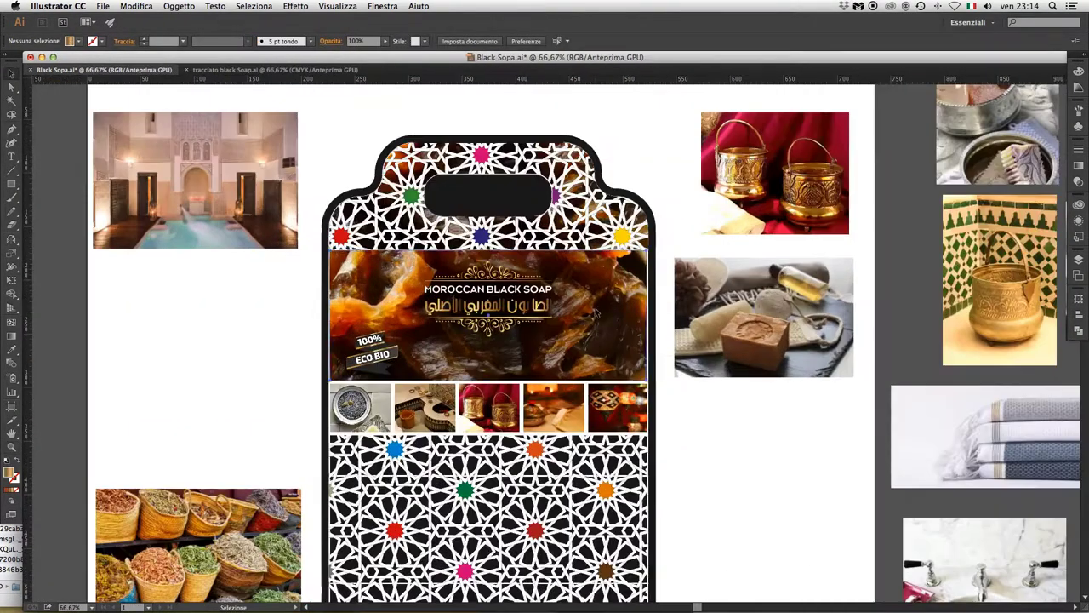
# Move the soap photo onto the central pattern panel, send it behind, and reposition it
pyautogui.moveTo(426, 276)
pyautogui.mouseDown()
pyautogui.moveTo(576, 310)
pyautogui.moveTo(428, 465)
pyautogui.mouseUp()
pyautogui.hotkey('ctrl', '[')
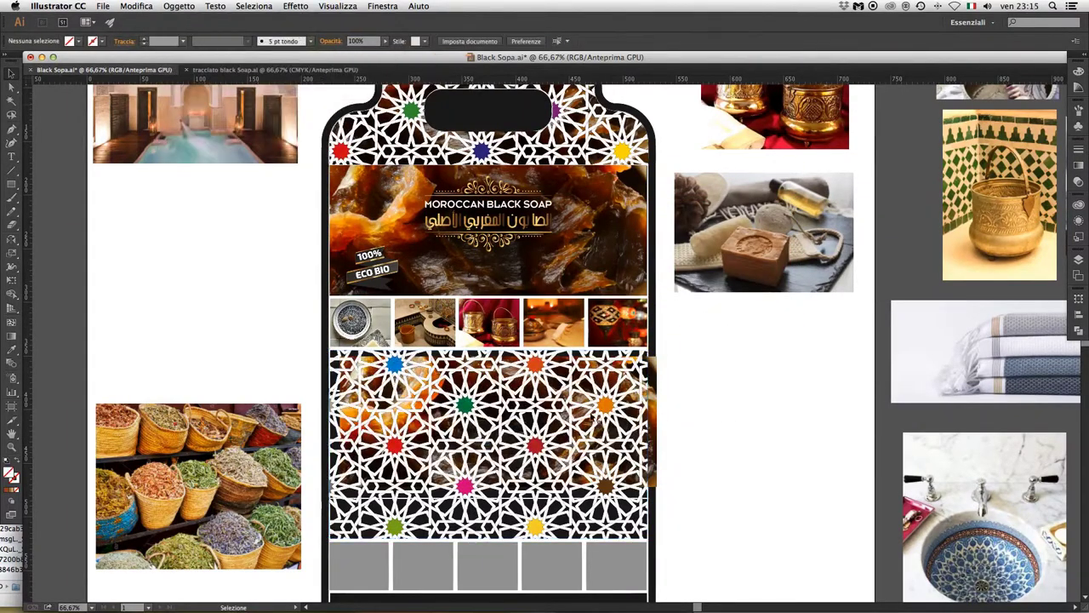
pyautogui.hotkey('ctrl', '1')
pyautogui.press('a')
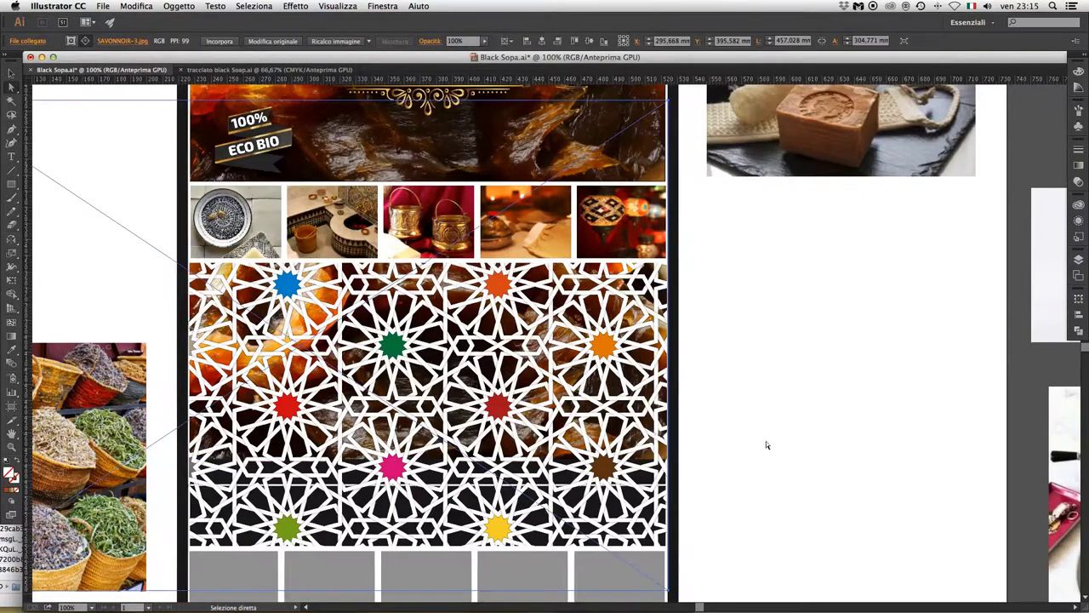
pyautogui.moveTo(421, 387); pyautogui.dragTo(457, 396)
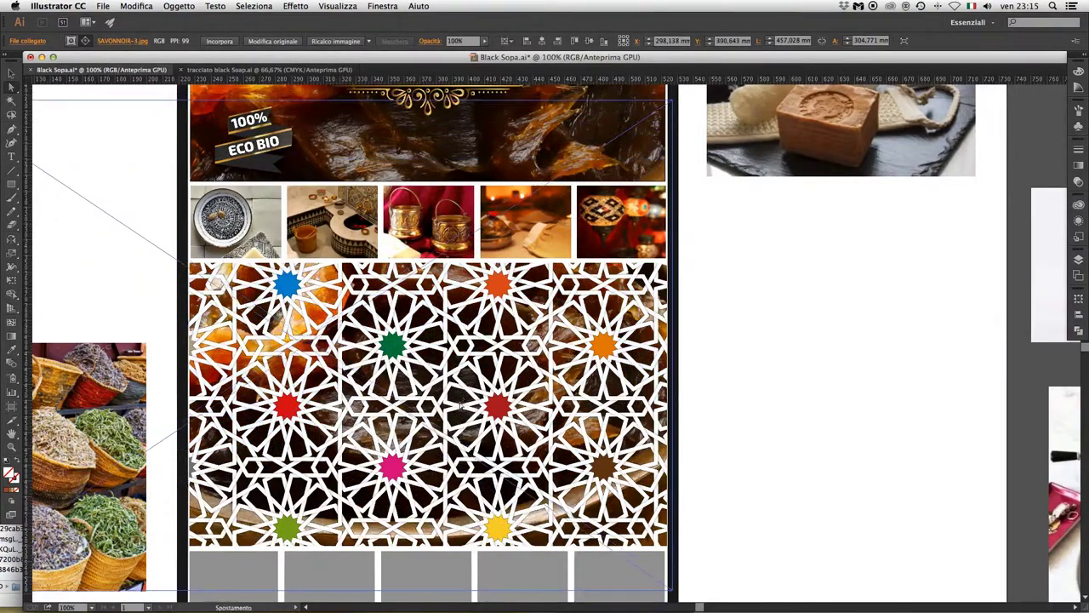
pyautogui.hotkey('ctrl', 'shift', 'a')
pyautogui.hotkey('ctrl', '-')
pyautogui.hotkey('ctrl', '-')
pyautogui.hotkey('ctrl', '-')
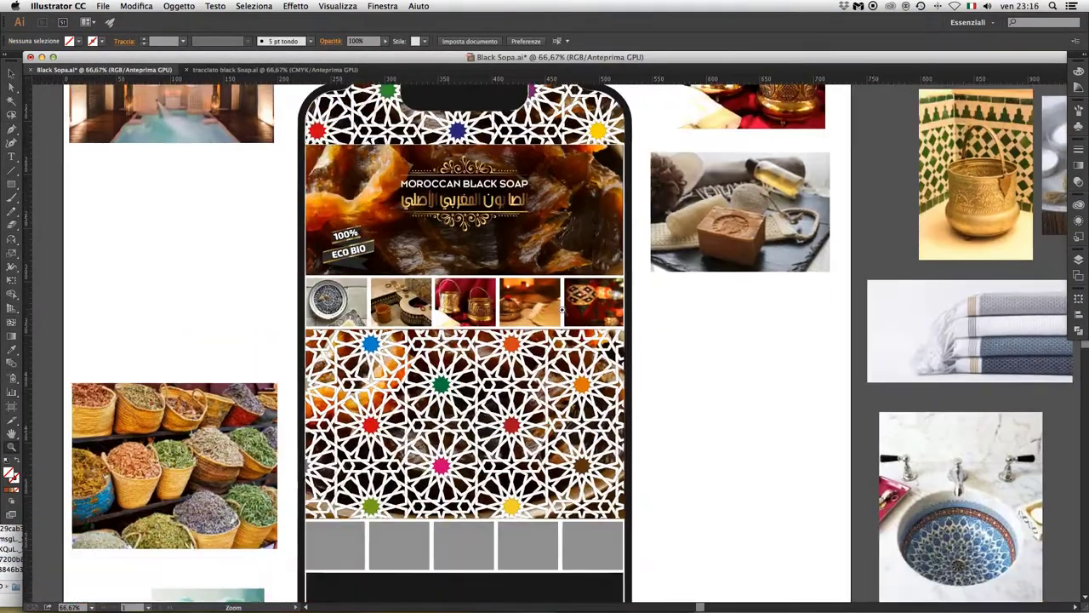
# Inspect the top panel's pattern group and select the soap photo behind the pattern
pyautogui.hotkey('ctrl', '+')
pyautogui.hotkey('ctrl', '+')
pyautogui.hotkey('ctrl', '+')
pyautogui.click(366, 315)
pyautogui.hotkey('ctrl', 'shift', 'a')
pyautogui.press('a')
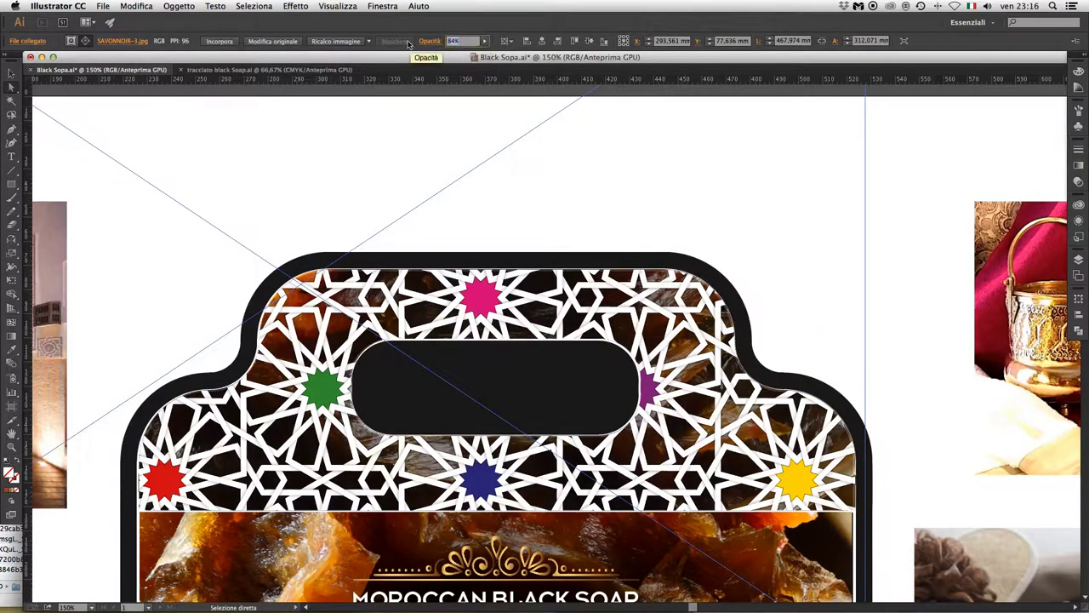
pyautogui.scroll(-5, 786, 301)
pyautogui.scroll(-10, 785, 301)
pyautogui.click(703, 156)
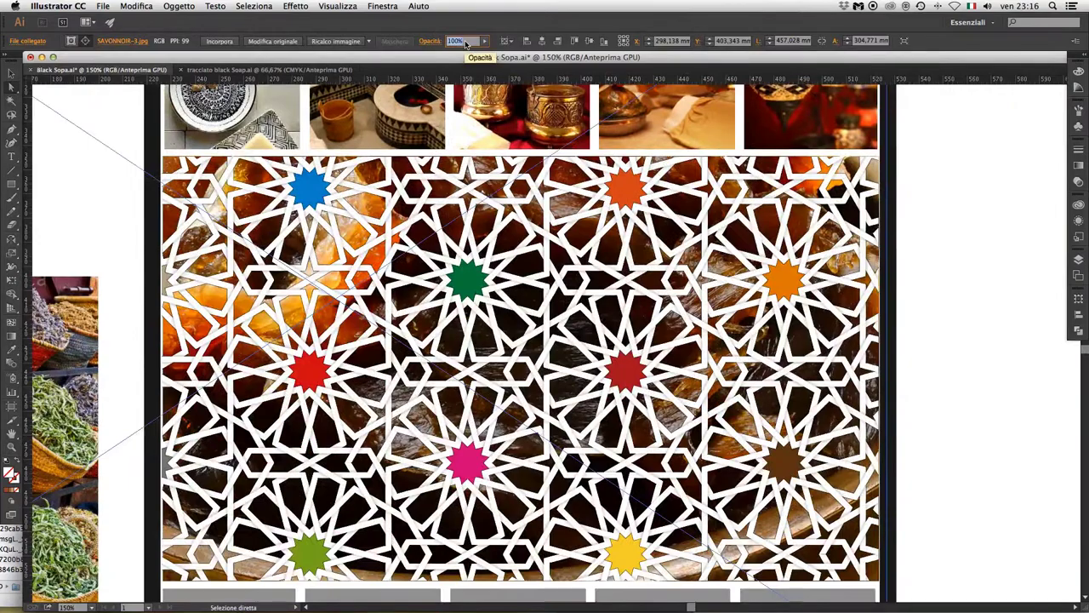
pyautogui.hotkey('ctrl', '-')
pyautogui.hotkey('ctrl', '-')
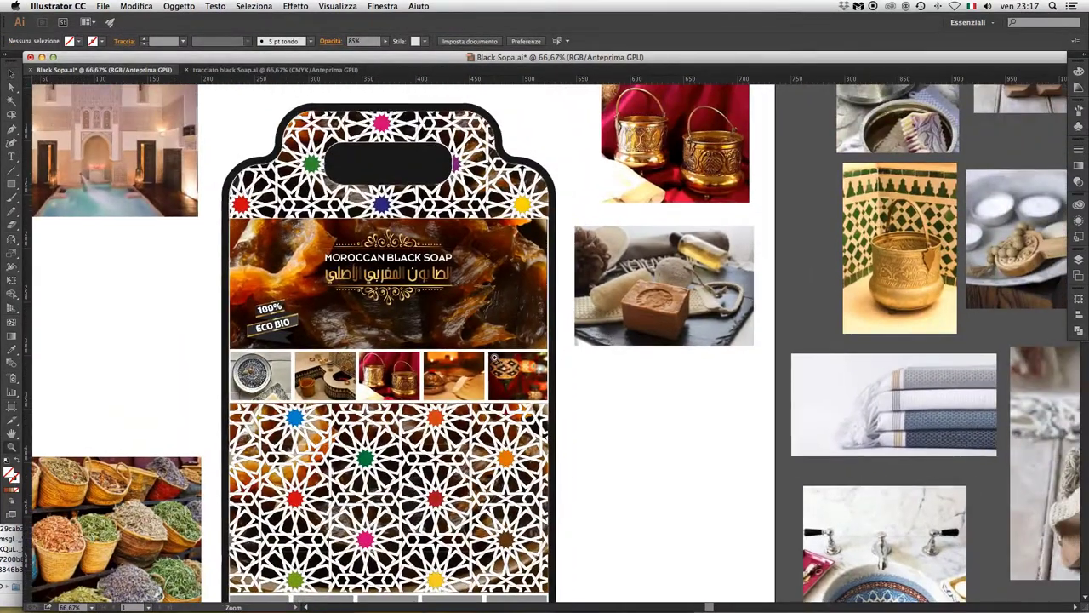
# Move the lamp thumbnail photo into the fourth slot of the photo row
pyautogui.click(496, 358)
pyautogui.hotkey('ctrl', '+')
pyautogui.hotkey('ctrl', '+')
pyautogui.moveTo(663, 339); pyautogui.dragTo(488, 341)
# Place the lamp photo in the fourth slot and nudge the tajine photo into the fifth
pyautogui.click(618, 344)
pyautogui.press('Left')
pyautogui.press('Left')
pyautogui.press('Left')
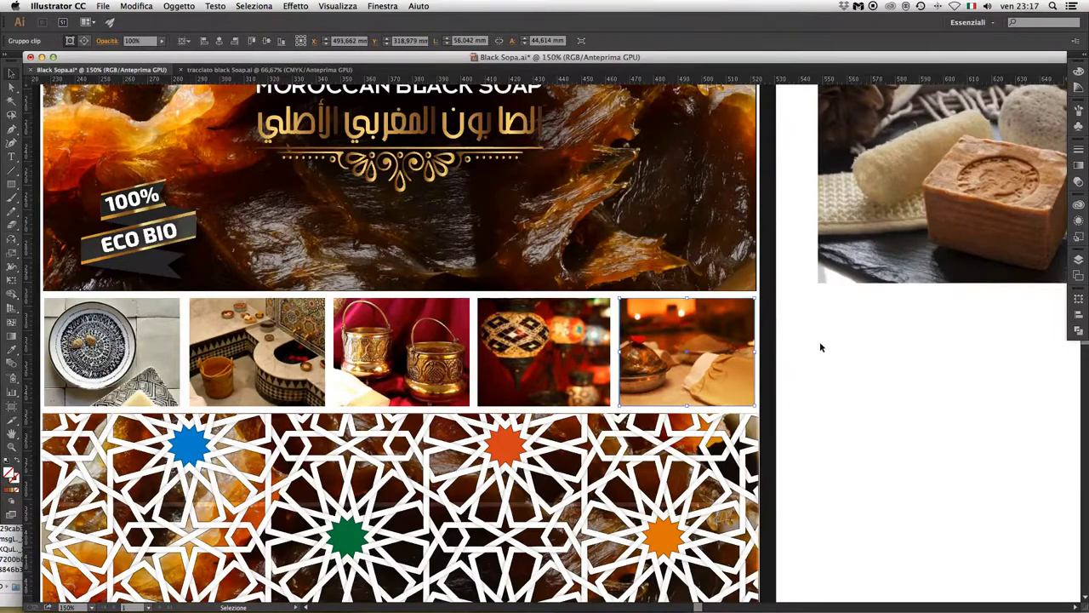
pyautogui.scroll(-5, 817, 388)
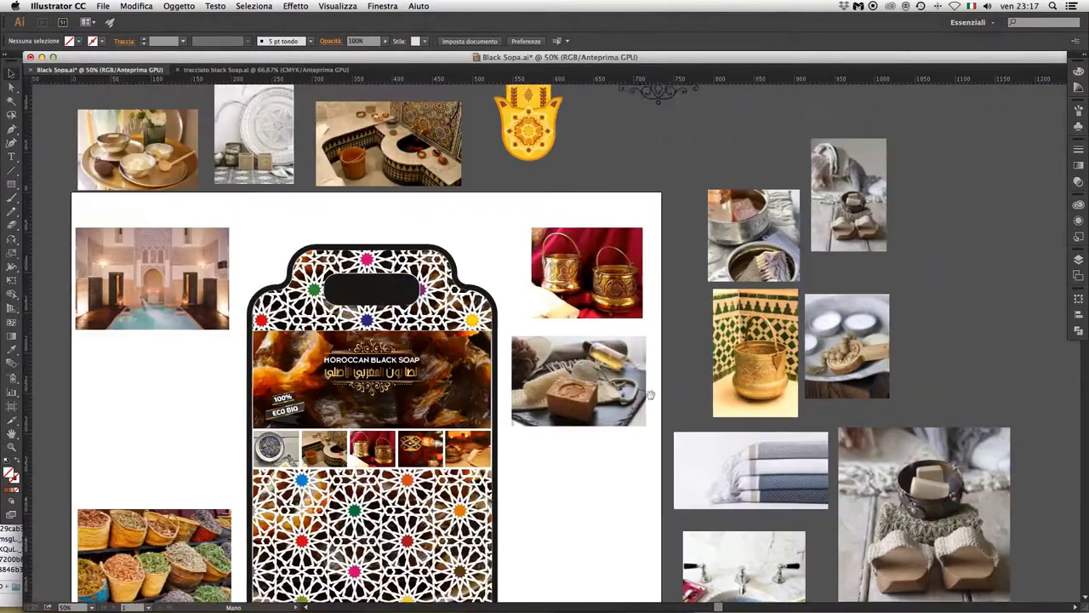
pyautogui.scroll(-2, 548, 405)
pyautogui.scroll(3, 548, 405)
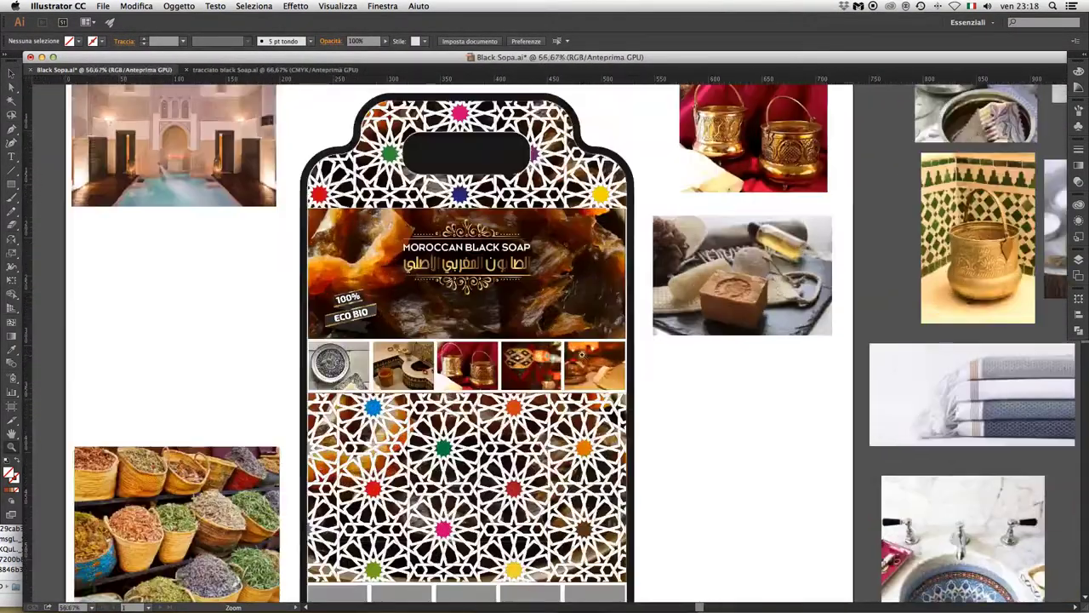
pyautogui.scroll(2, 552, 364)
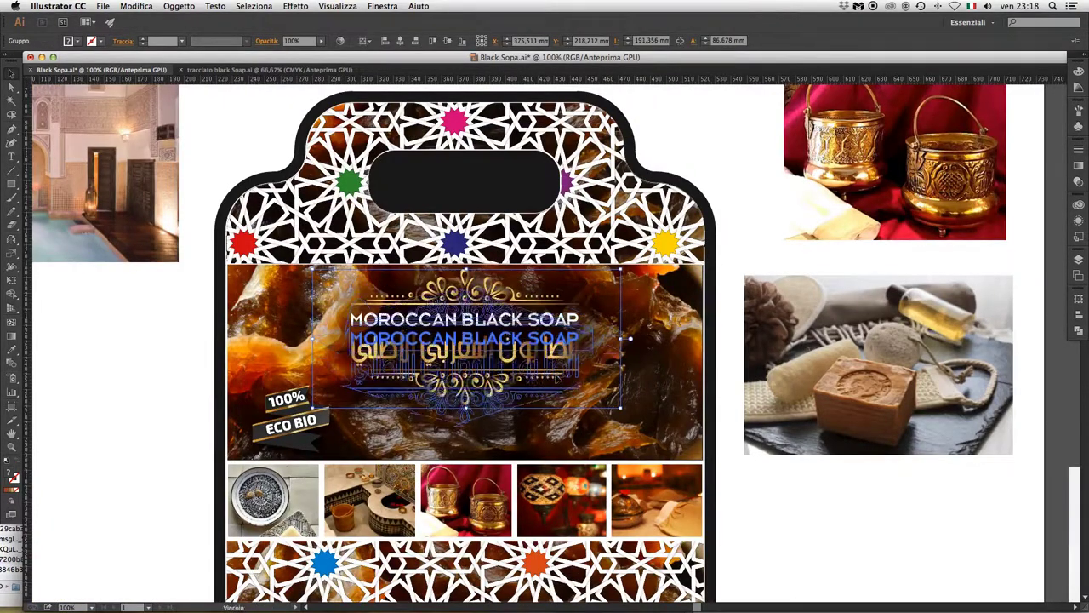
# Shift the black-soap photo within its front-panel clip group, then select the whole bag artwork
pyautogui.hotkey('ctrl', 'shift', 'a')
pyautogui.press('z')
pyautogui.scroll(-2, 564, 325)
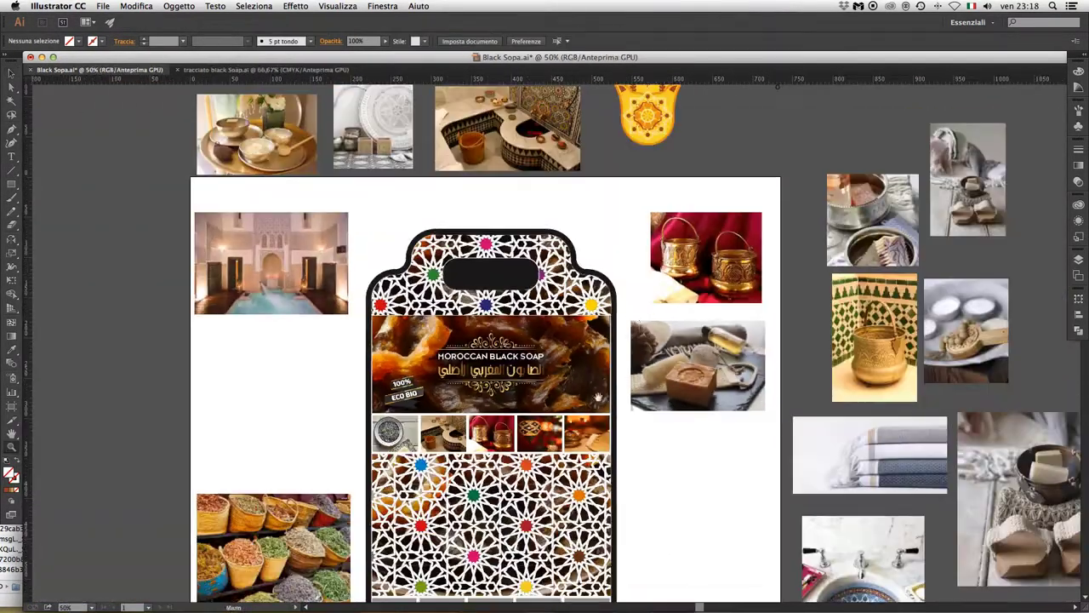
pyautogui.scroll(-2, 564, 324)
pyautogui.moveTo(608, 305)
pyautogui.mouseDown()
pyautogui.moveTo(585, 298)
pyautogui.moveTo(584, 314)
pyautogui.mouseUp()
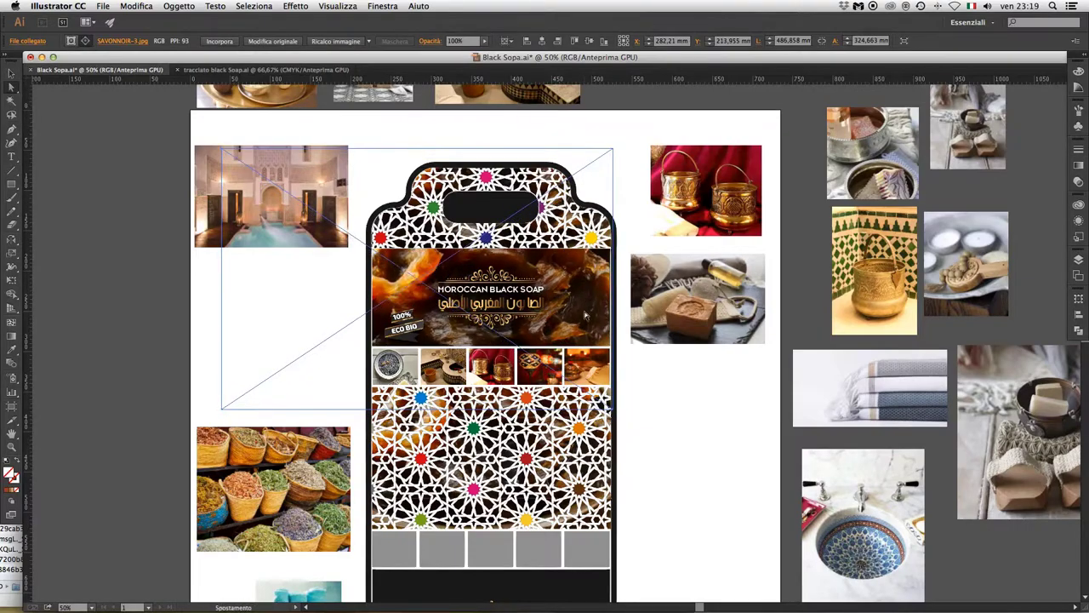
pyautogui.scroll(3, 580, 314)
pyautogui.scroll(-5, 579, 314)
pyautogui.scroll(-5, 580, 314)
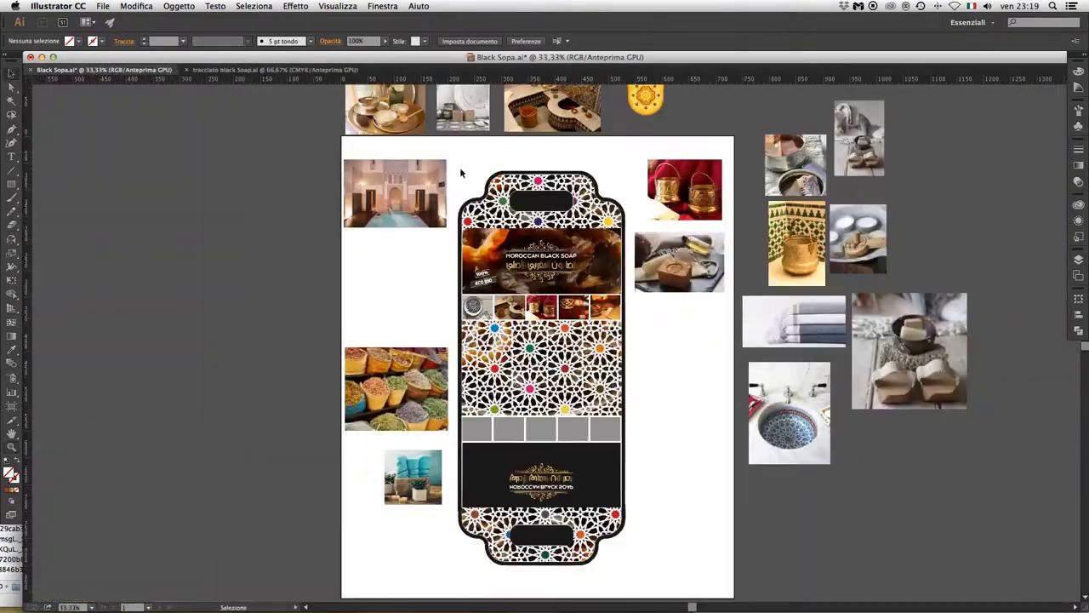
pyautogui.click(626, 515)
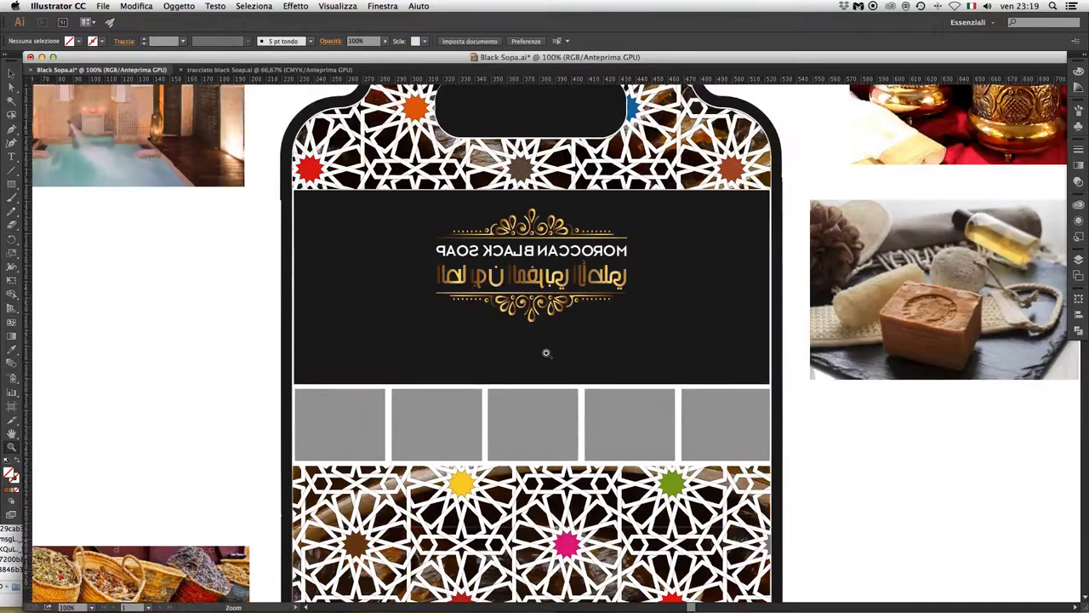
# Clip the hammam interior photo into the black front panel at 60% opacity, scaled to fill
pyautogui.press('v')
pyautogui.click(546, 281)
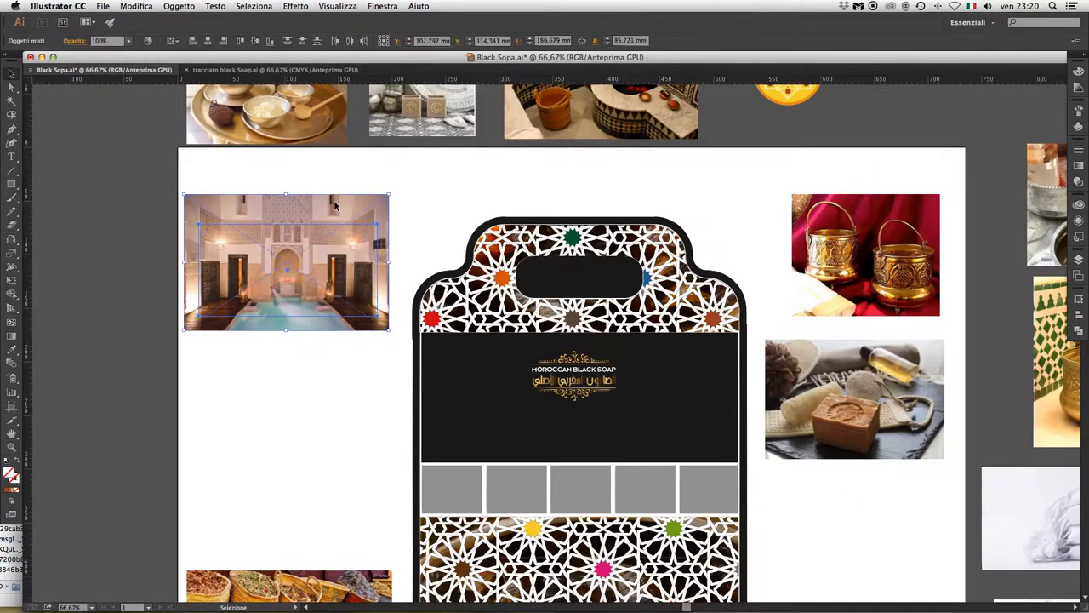
pyautogui.moveTo(334, 200); pyautogui.dragTo(559, 312)
pyautogui.click(179, 6)
pyautogui.click(366, 26)
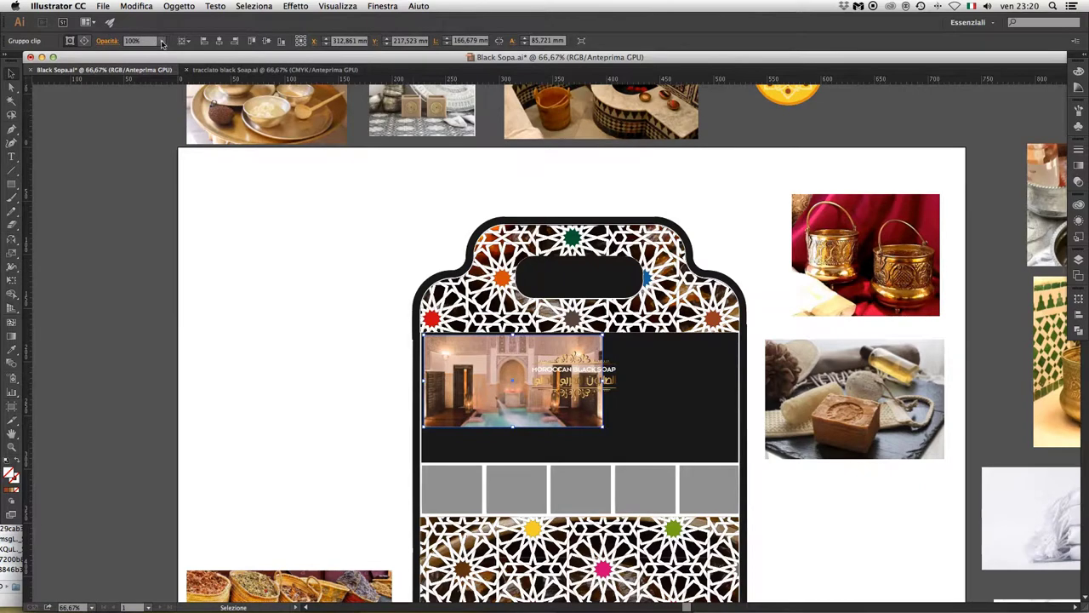
pyautogui.hotkey('ctrl', 'shift', 'a')
pyautogui.hotkey('ctrl', '+')
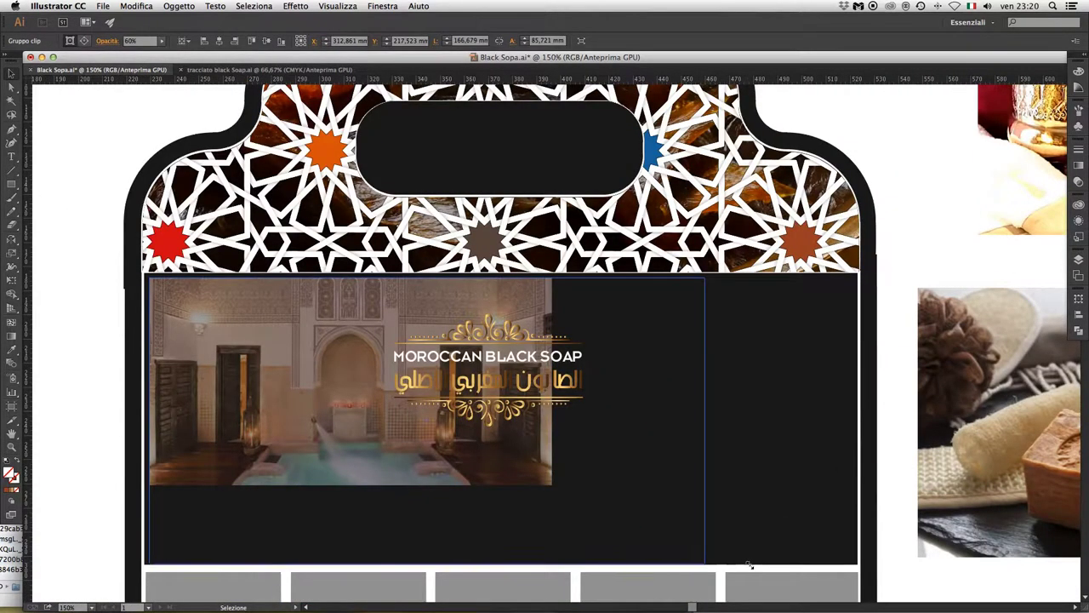
pyautogui.moveTo(749, 564)
pyautogui.mouseDown()
pyautogui.moveTo(715, 567)
pyautogui.moveTo(857, 568)
pyautogui.mouseUp()
pyautogui.hotkey('ctrl', '-')
pyautogui.click(552, 411)
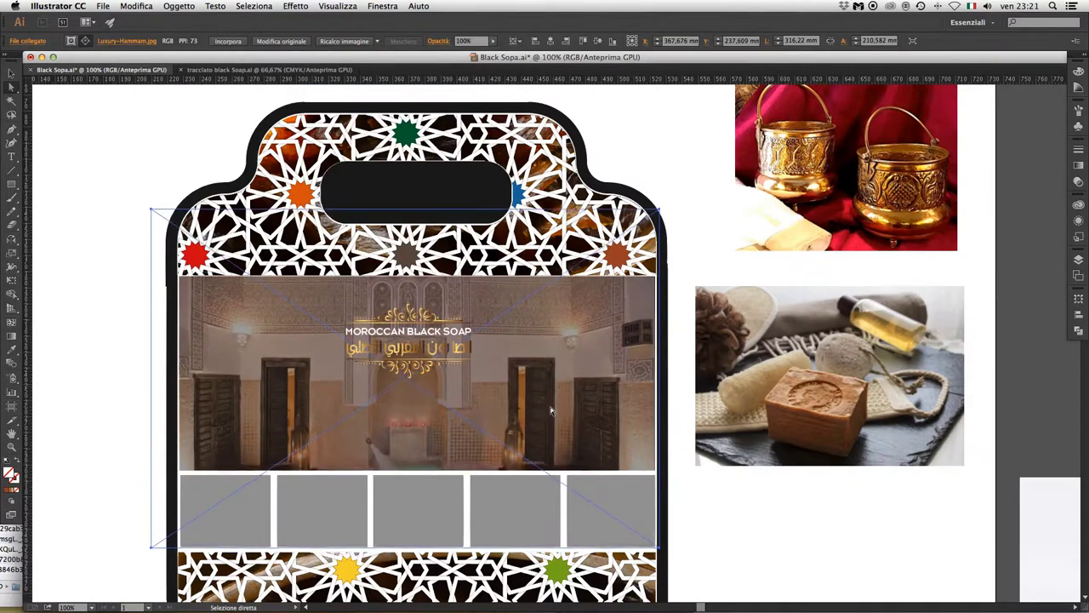
# Add a drop shadow to the MOROCCAN BLACK SOAP title and review the front panel
pyautogui.click(408, 336)
pyautogui.hotkey('ctrl', '+')
pyautogui.click(296, 6)
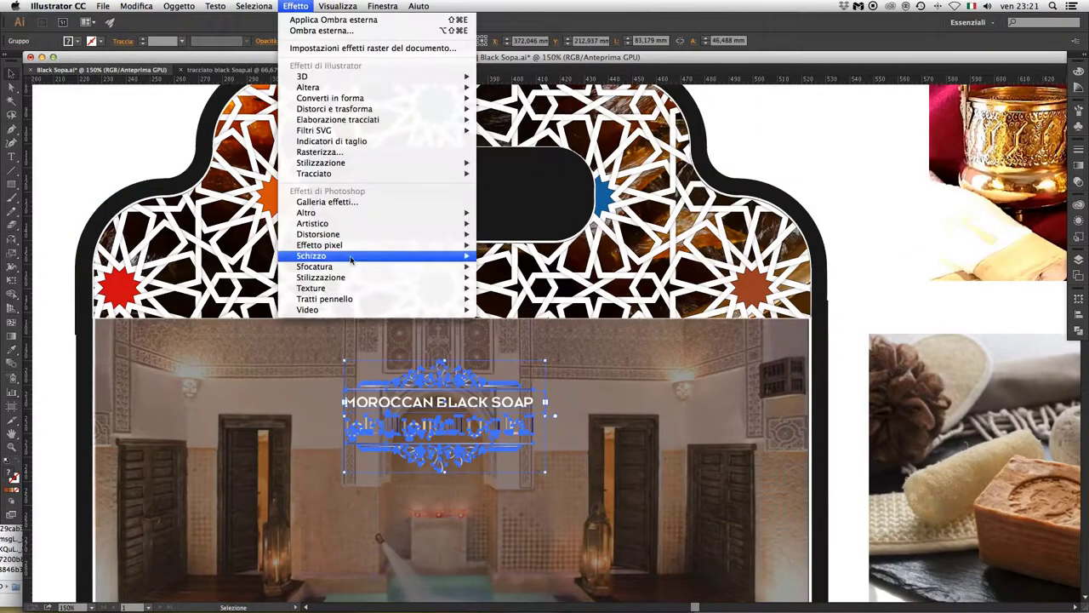
pyautogui.hotkey('ctrl', 'alt', 'shift', 'e')
pyautogui.press('Return')
pyautogui.hotkey('ctrl', 'shift', 'a')
pyautogui.press('z')
pyautogui.moveTo(438, 471); pyautogui.dragTo(683, 391)
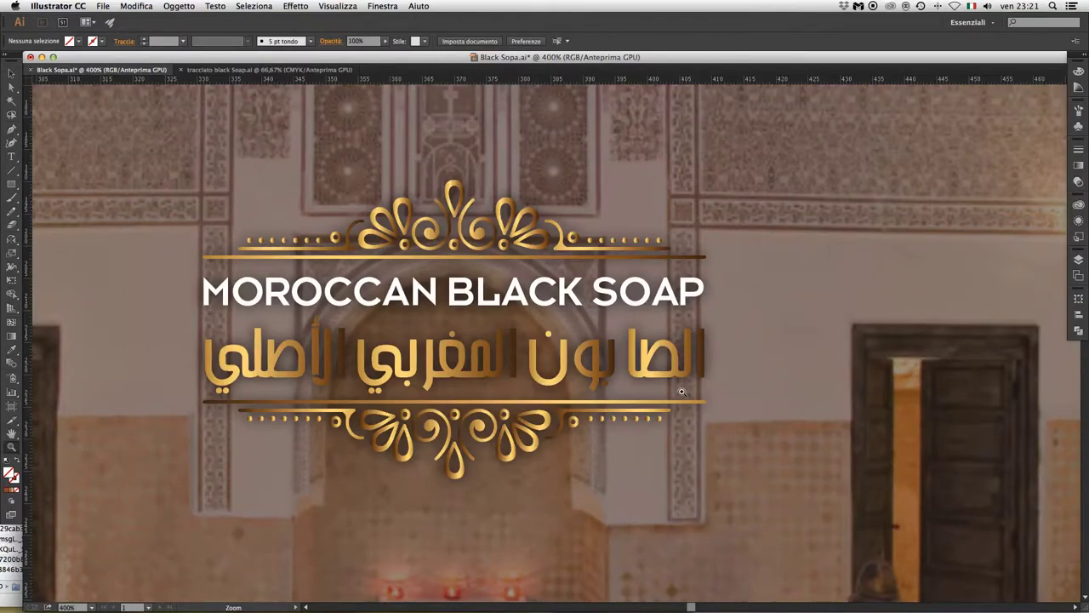
pyautogui.hotkey('ctrl', '-')
pyautogui.hotkey('ctrl', '-')
pyautogui.hotkey('ctrl', '-')
pyautogui.hotkey('ctrl', '-')
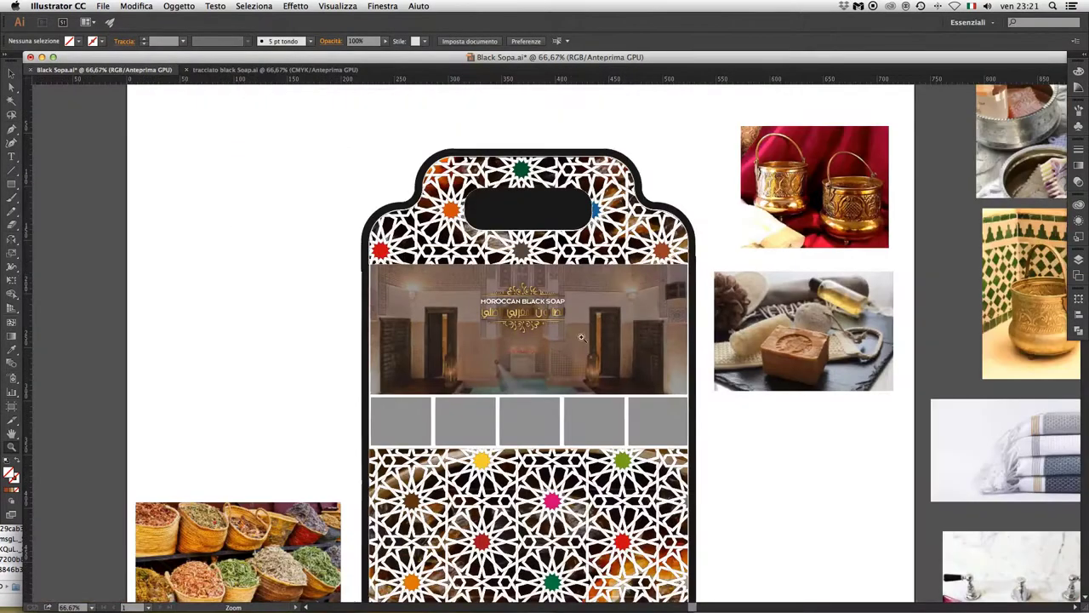
pyautogui.hotkey('ctrl', '-')
pyautogui.moveTo(509, 219)
pyautogui.mouseDown()
pyautogui.moveTo(540, 298)
pyautogui.moveTo(549, 396)
pyautogui.mouseUp()
pyautogui.click(487, 338)
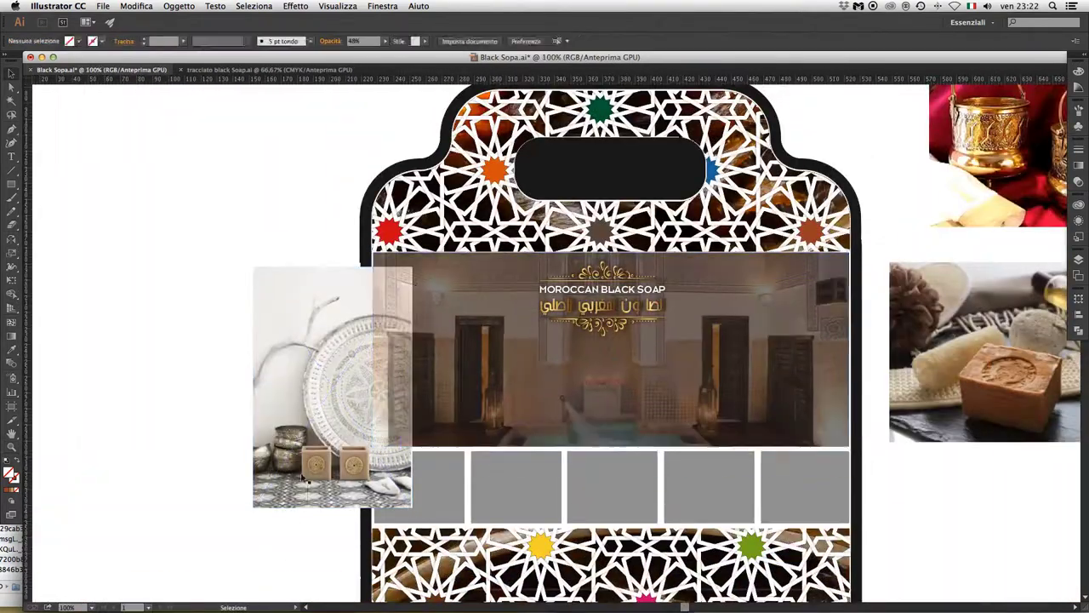
# Place the plate photo into the first grey thumbnail slot
pyautogui.moveTo(303, 477); pyautogui.dragTo(467, 479)
pyautogui.click(438, 430)
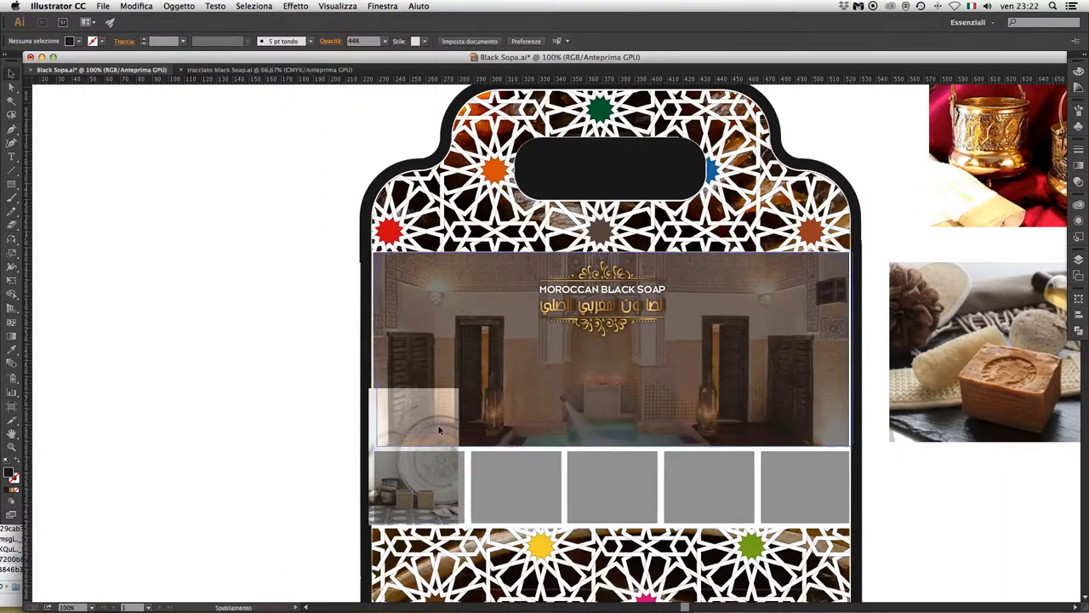
pyautogui.moveTo(382, 482); pyautogui.dragTo(386, 483)
pyautogui.press('super+plus')
pyautogui.press('super+plus')
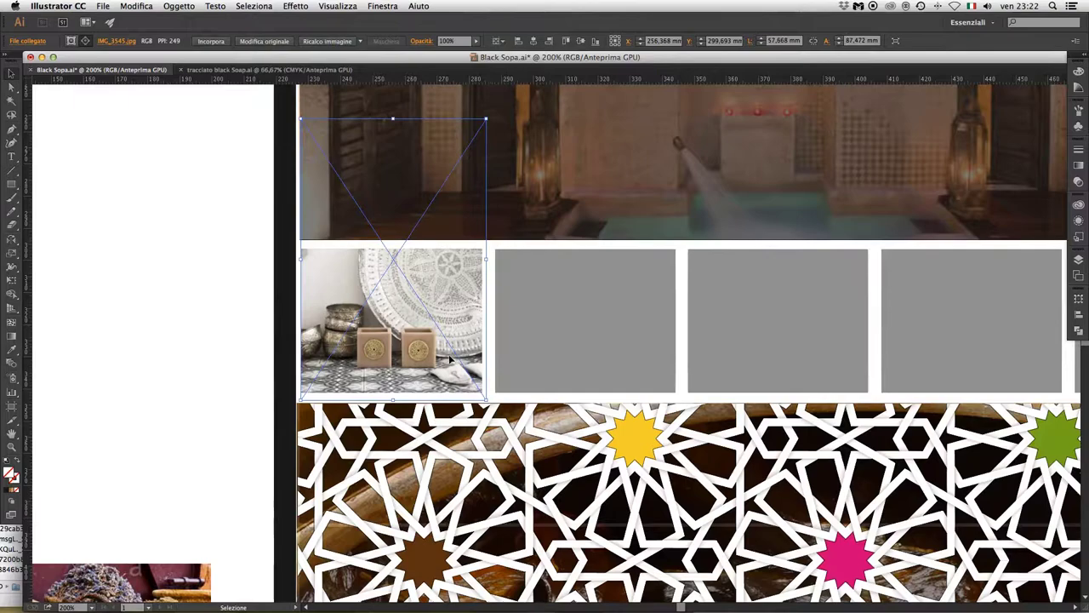
pyautogui.press('super+minus')
pyautogui.press('super+minus')
# Shrink the soap photo to slot size and move it into the second slot
pyautogui.press('super+minus')
pyautogui.moveTo(644, 314); pyautogui.dragTo(454, 407)
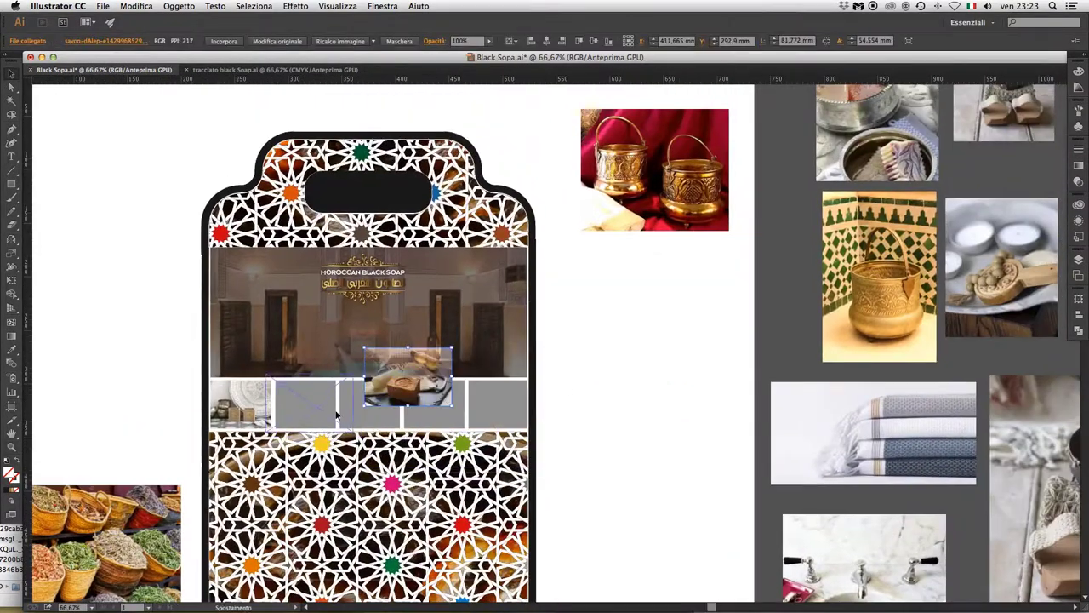
pyautogui.moveTo(545, 468); pyautogui.dragTo(477, 424)
pyautogui.press('super+plus')
pyautogui.press('super+plus')
pyautogui.moveTo(414, 373); pyautogui.dragTo(453, 371)
pyautogui.press('super+minus')
pyautogui.press('super+minus')
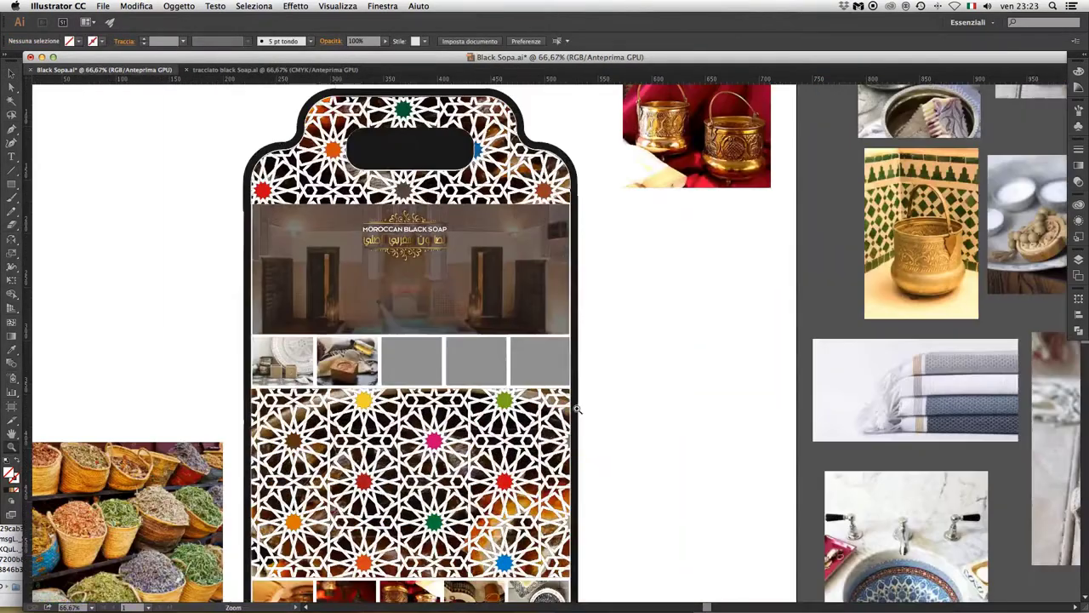
# Fit the towels photo inside the third grey slot
pyautogui.moveTo(778, 426); pyautogui.dragTo(324, 409)
pyautogui.press('super+plus')
pyautogui.moveTo(543, 373); pyautogui.dragTo(528, 373)
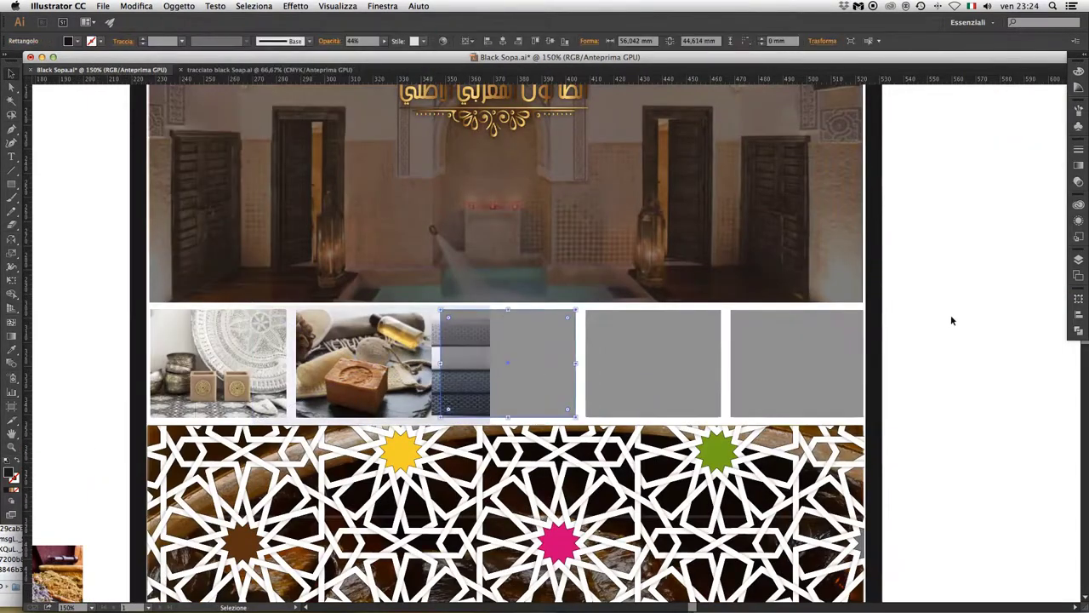
pyautogui.click(948, 316)
pyautogui.press('super+minus')
pyautogui.press('super+minus')
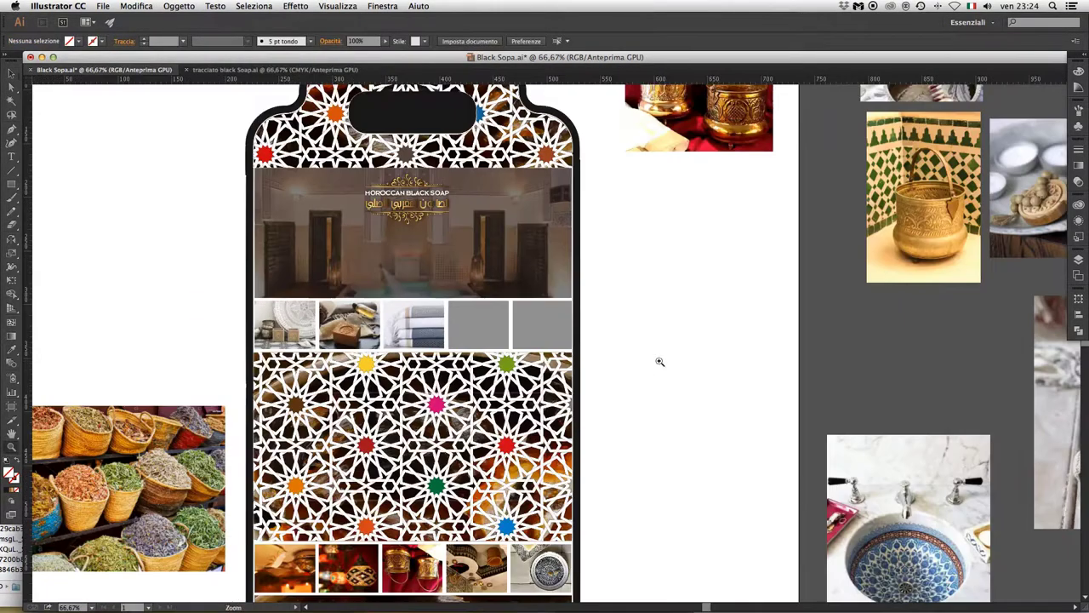
# Move the tiled-sink photo into the fourth slot, bring it to front, and size it
pyautogui.hscroll(5, 658, 360)
pyautogui.moveTo(783, 536); pyautogui.dragTo(497, 379)
pyautogui.press('super+plus')
pyautogui.click(179, 6)
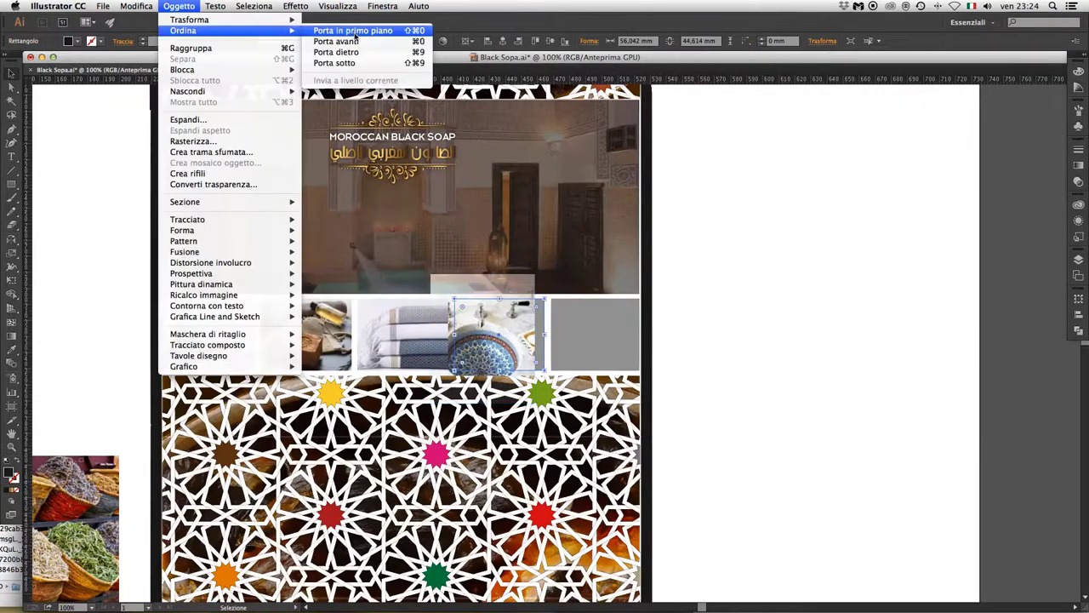
pyautogui.click(375, 29)
pyautogui.press('super+plus')
pyautogui.moveTo(529, 369); pyautogui.dragTo(528, 362)
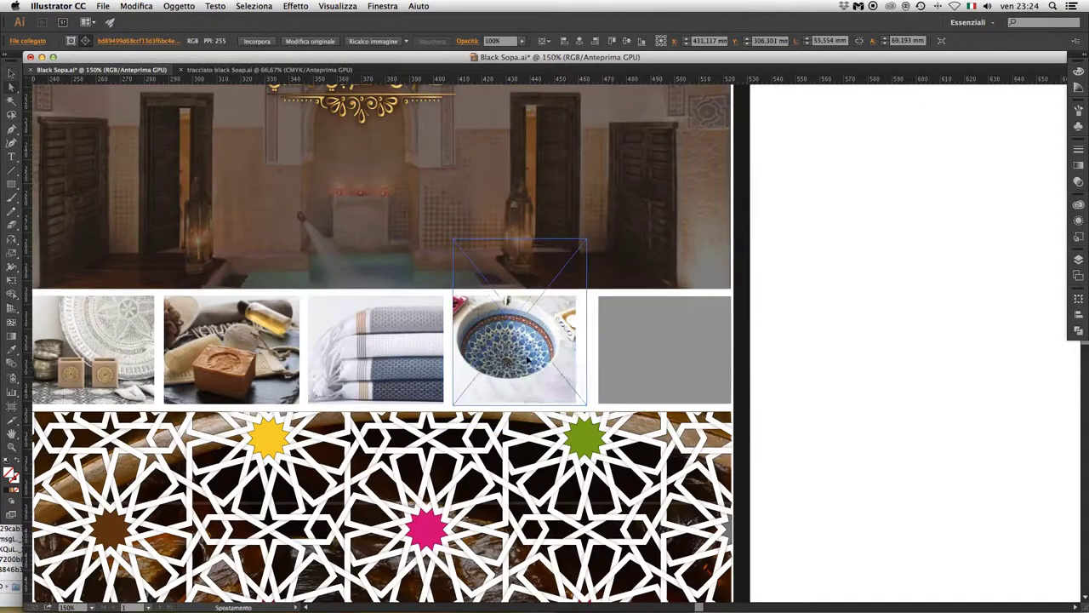
pyautogui.moveTo(587, 408); pyautogui.dragTo(589, 420)
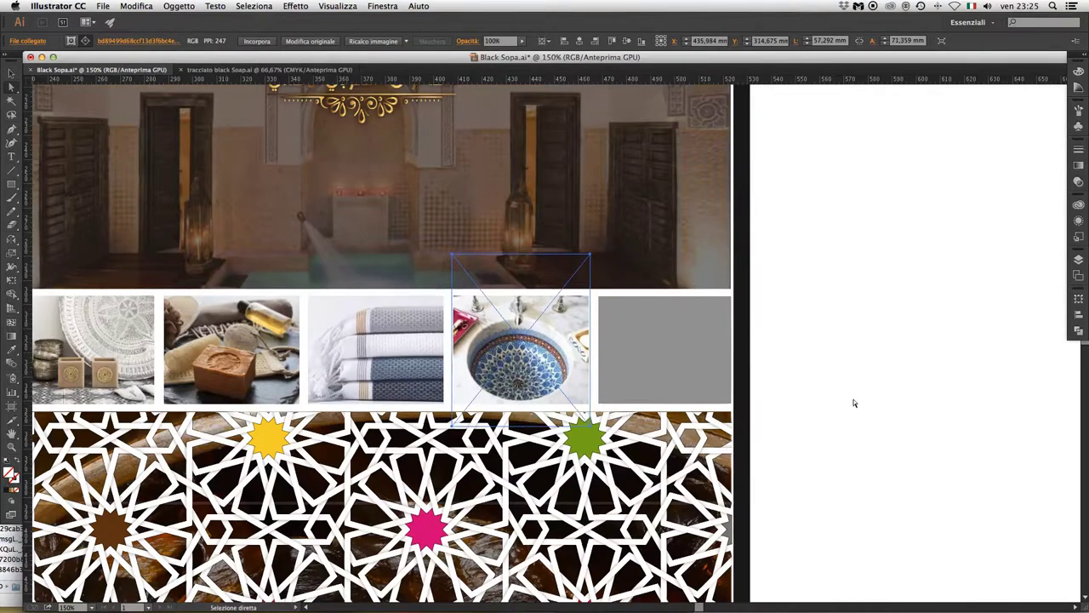
pyautogui.press('super+minus')
pyautogui.press('super+minus')
pyautogui.press('super+1')
# Scale and position the metal-bowls photo in the fifth slot
pyautogui.click(578, 391)
pyautogui.click(179, 6)
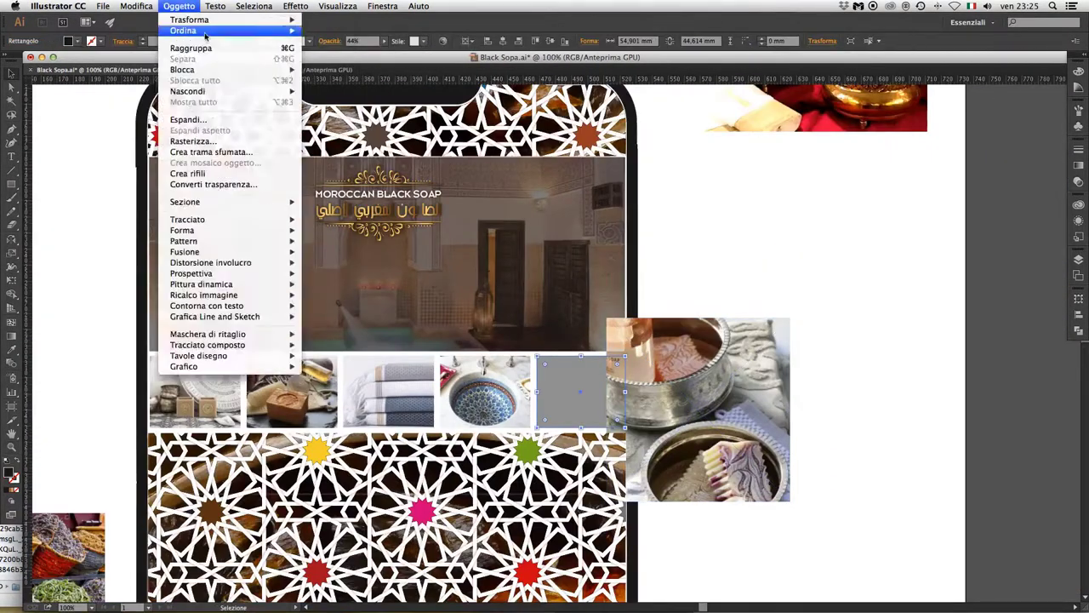
pyautogui.moveTo(697, 409); pyautogui.dragTo(604, 396)
pyautogui.moveTo(701, 499); pyautogui.dragTo(627, 426)
pyautogui.press('super+plus')
pyautogui.press('super+plus')
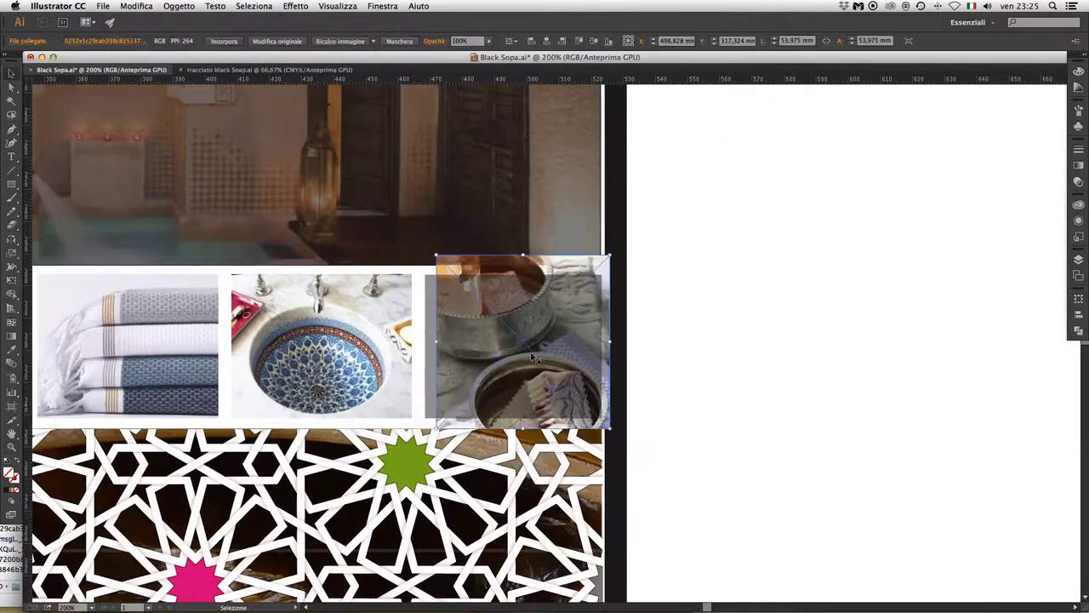
pyautogui.press('super+plus')
pyautogui.moveTo(532, 358); pyautogui.dragTo(511, 332)
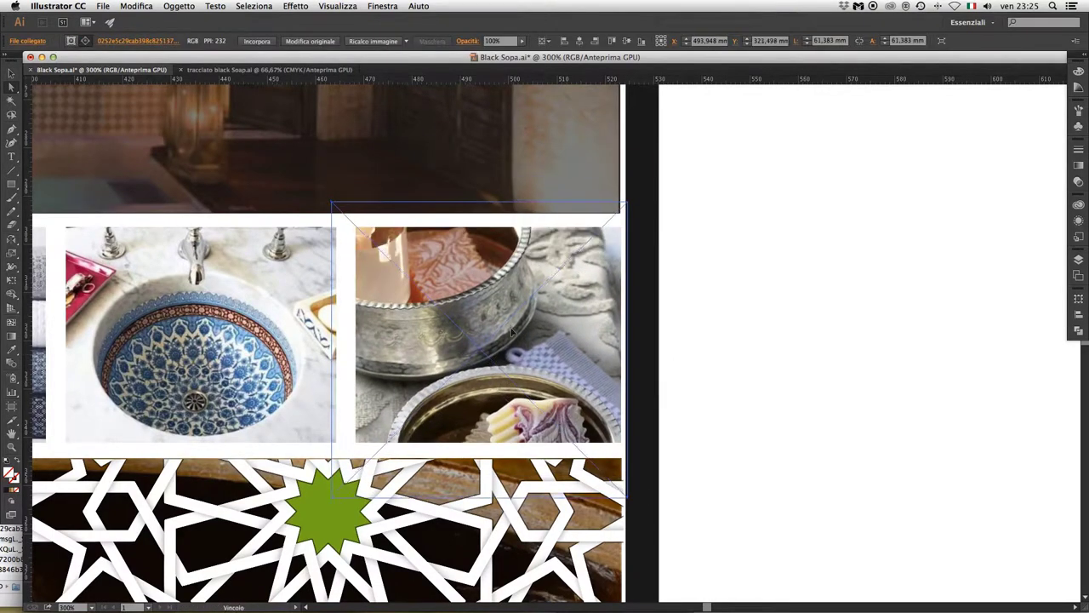
pyautogui.press('super+minus')
pyautogui.press('super+minus')
pyautogui.press('super+minus')
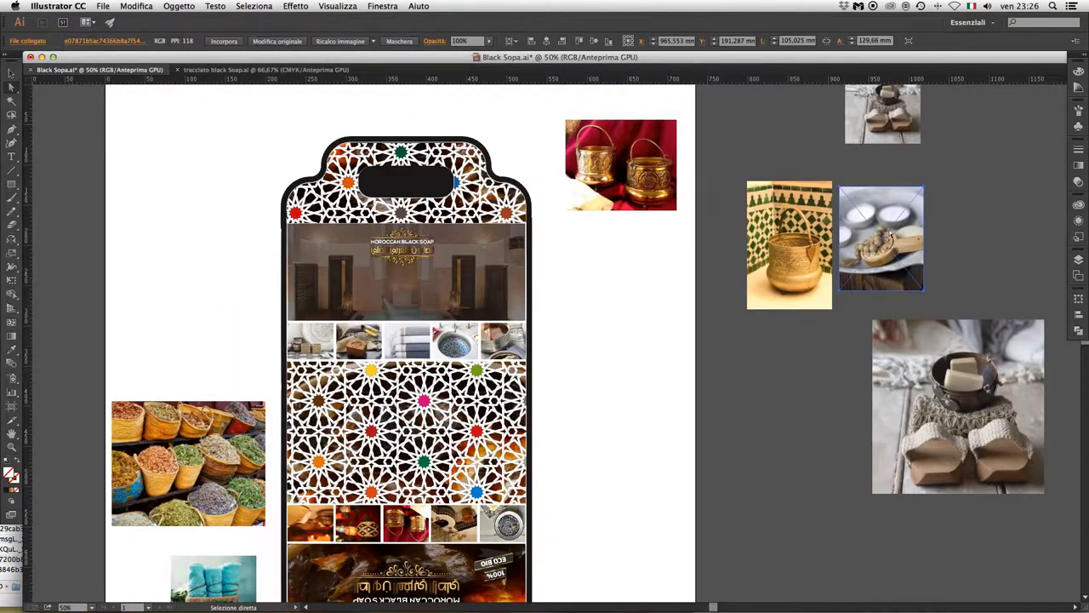
# Shrink the spoon-and-candles photo to thumbnail size and move it over the third slot
pyautogui.moveTo(890, 237); pyautogui.dragTo(681, 376)
pyautogui.press('super+plus')
pyautogui.press('super+plus')
pyautogui.moveTo(584, 275); pyautogui.dragTo(680, 406)
pyautogui.press('super+plus')
pyautogui.press('super+plus')
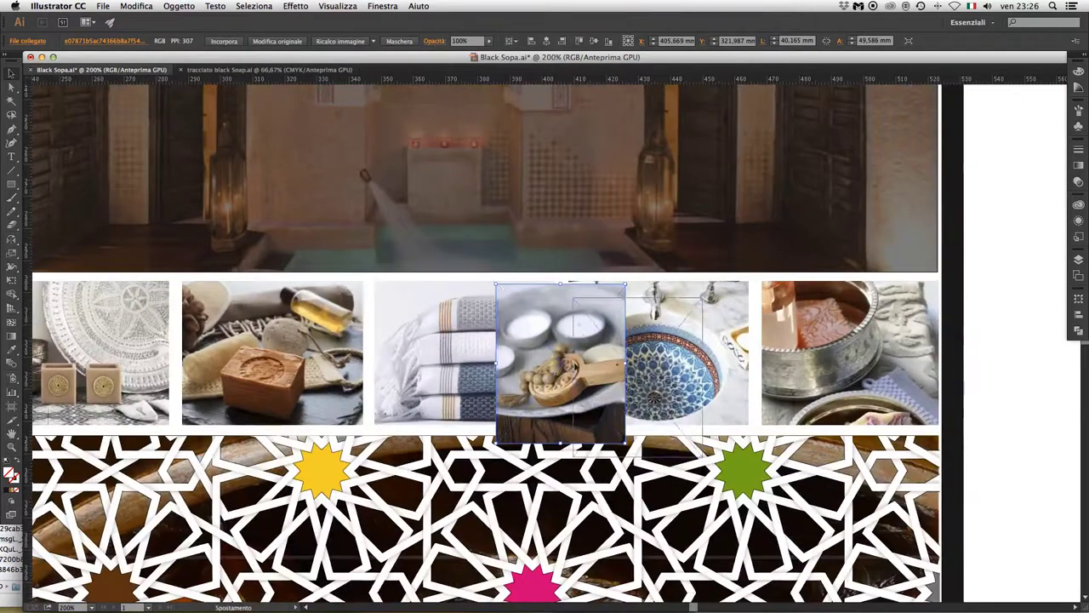
pyautogui.moveTo(531, 362); pyautogui.dragTo(441, 363)
# Enlarge the spoon photo over the third slot and bring the slot frame forward for clipping
pyautogui.doubleClick(10, 474)
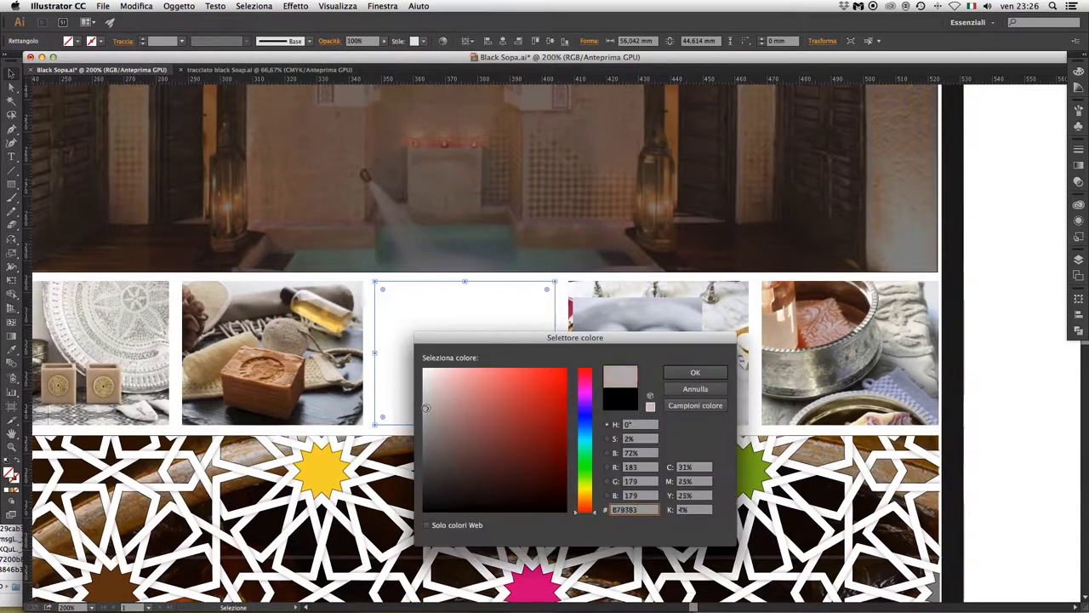
pyautogui.click(693, 389)
pyautogui.moveTo(637, 366); pyautogui.dragTo(433, 366)
pyautogui.moveTo(501, 429); pyautogui.dragTo(528, 498)
pyautogui.press('super+7')
pyautogui.click(652, 312)
pyautogui.click(179, 6)
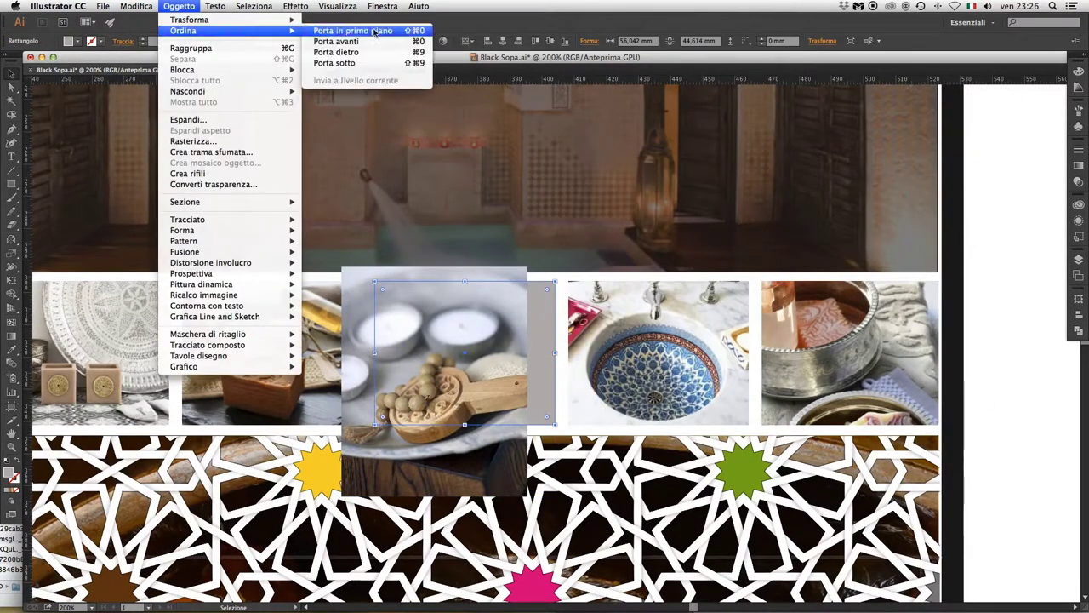
pyautogui.click(328, 499)
# Select the body text frame and centre it under the Moroccan Black Soap logo
pyautogui.press('super+shift+a')
pyautogui.scroll(-5, 700, 362)
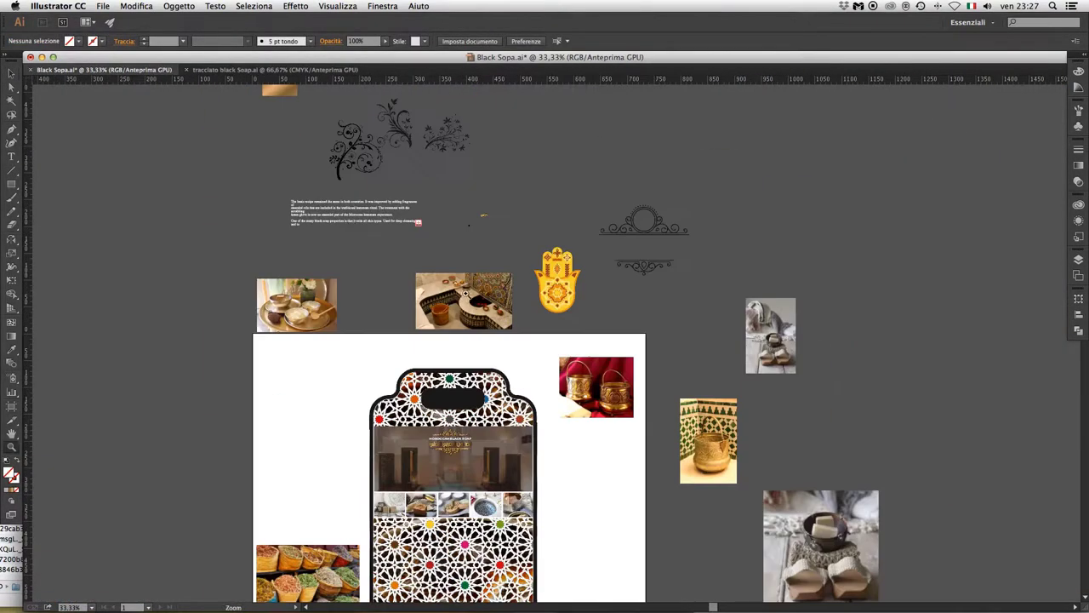
pyautogui.click(459, 468)
pyautogui.scroll(3, 428, 515)
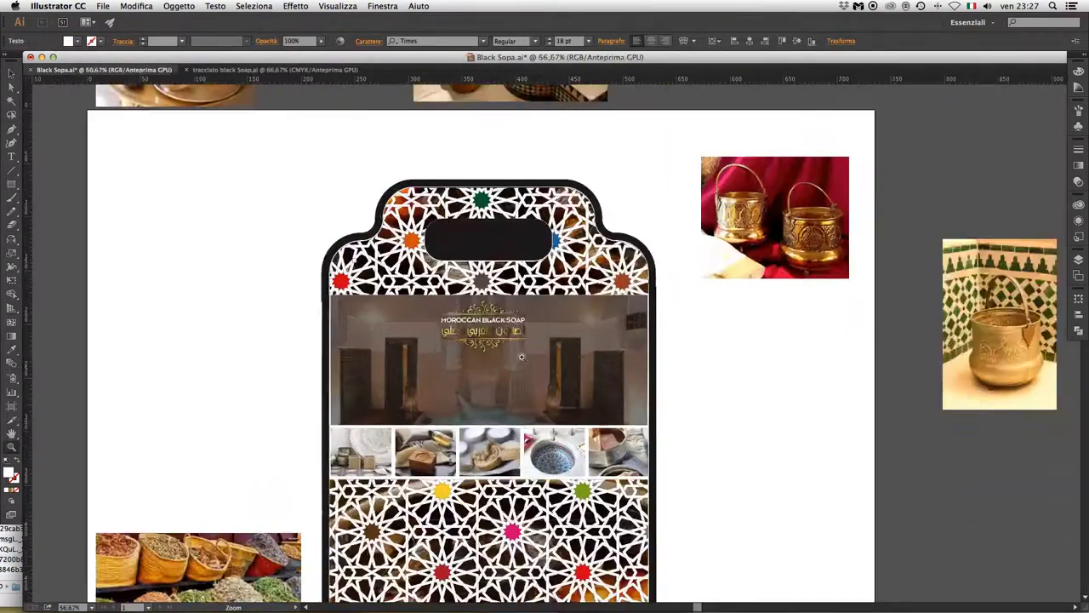
pyautogui.press('v')
pyautogui.click(382, 375)
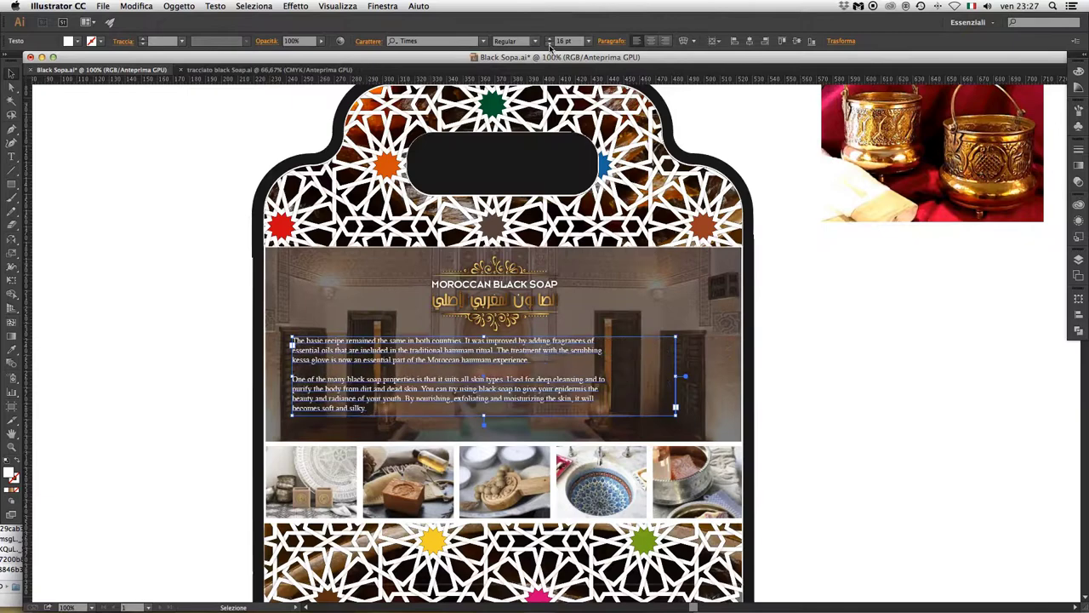
pyautogui.scroll(3, 619, 420)
pyautogui.moveTo(28, 269); pyautogui.dragTo(433, 269)
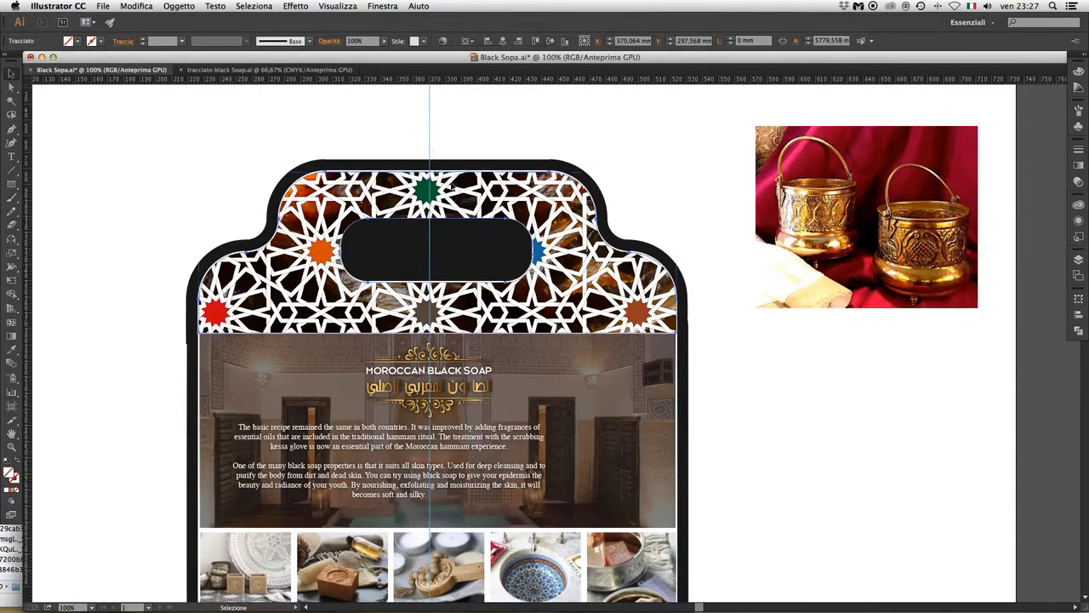
pyautogui.click(503, 366)
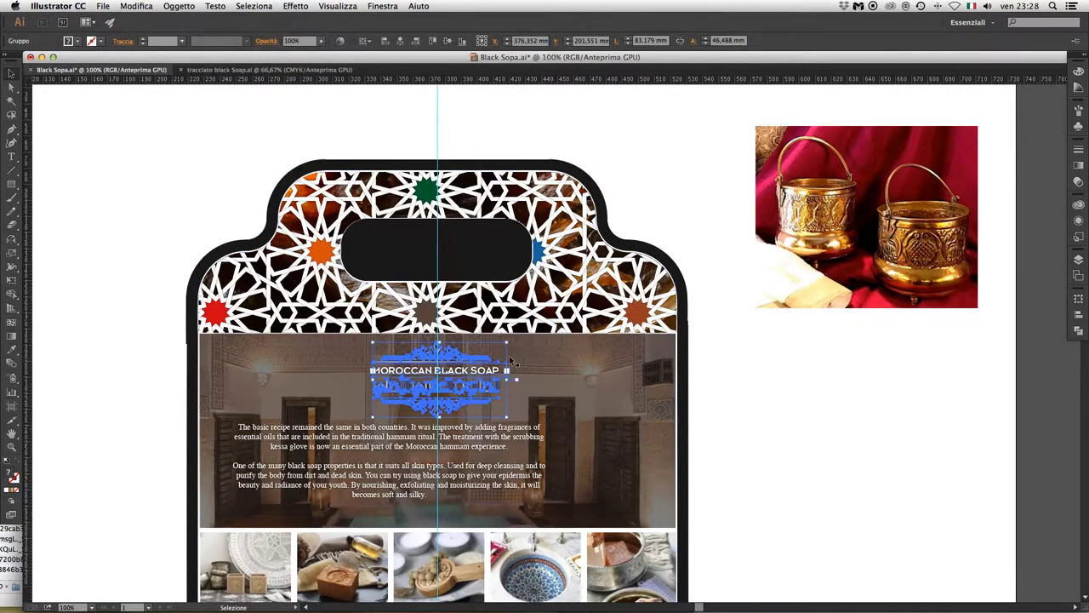
pyautogui.click(797, 385)
pyautogui.click(324, 460)
pyautogui.moveTo(489, 471)
pyautogui.mouseDown()
pyautogui.moveTo(530, 471)
pyautogui.moveTo(478, 489)
pyautogui.mouseUp()
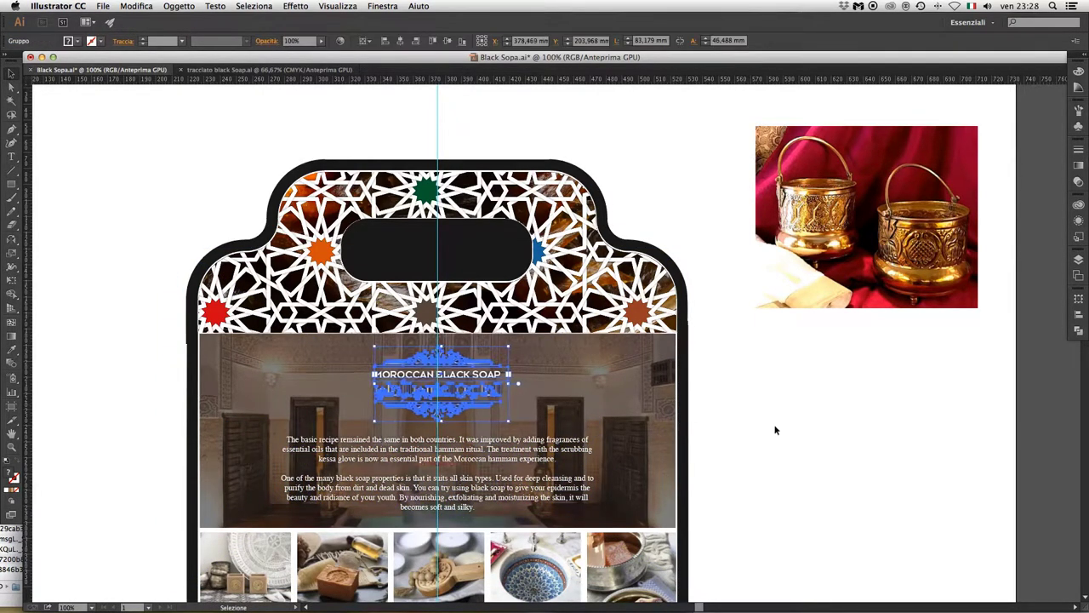
# Set the body text font to Exo 2.0
pyautogui.click(482, 41)
pyautogui.click(505, 219)
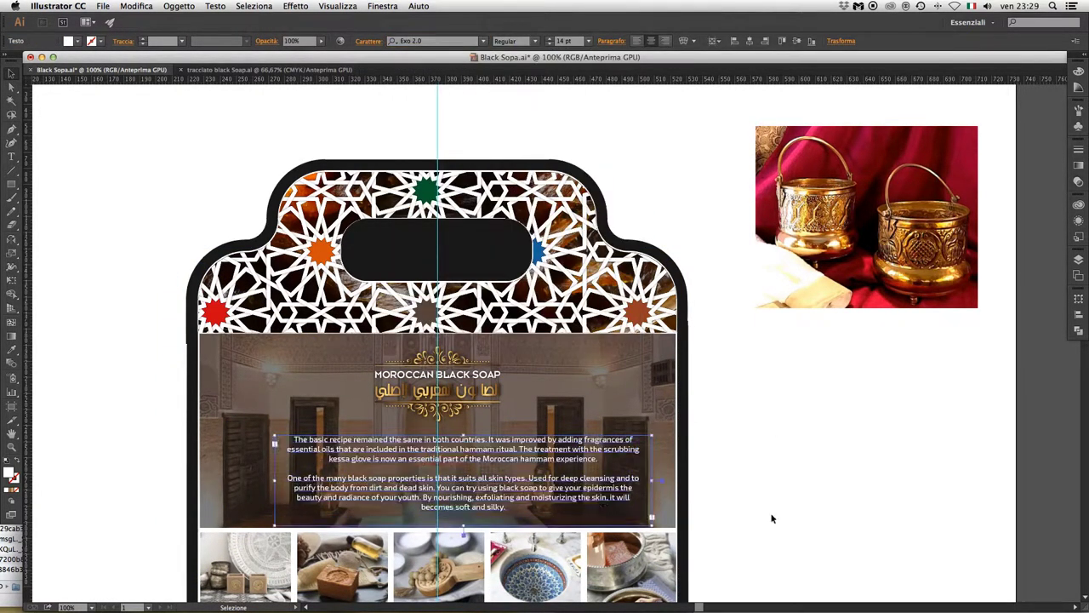
pyautogui.click(774, 462)
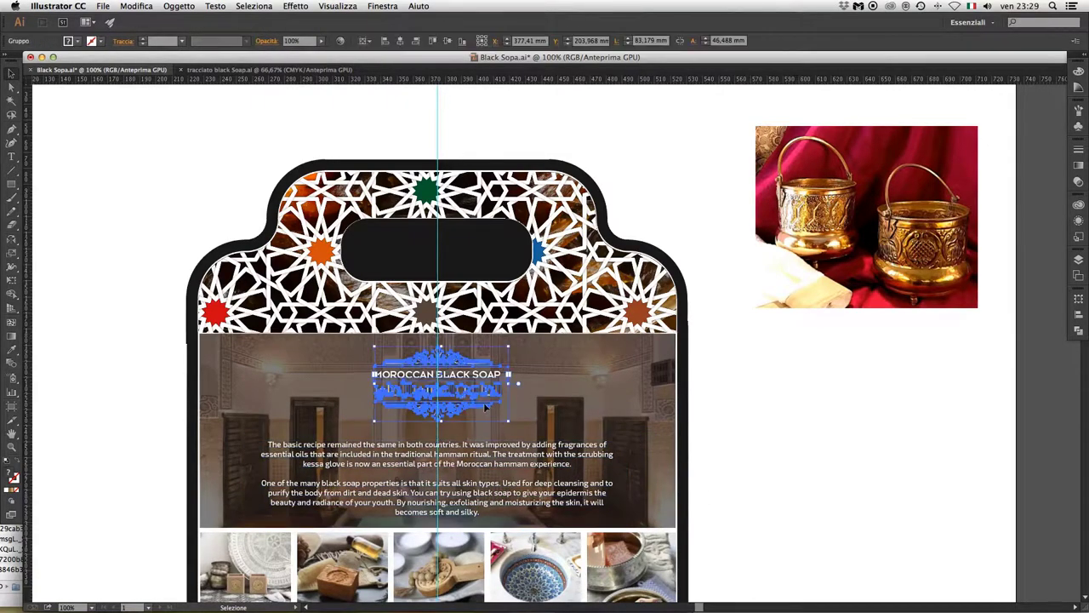
pyautogui.press('super+minus')
# Rotate the whole bag artwork 180° and zoom in on it
pyautogui.press('super+minus')
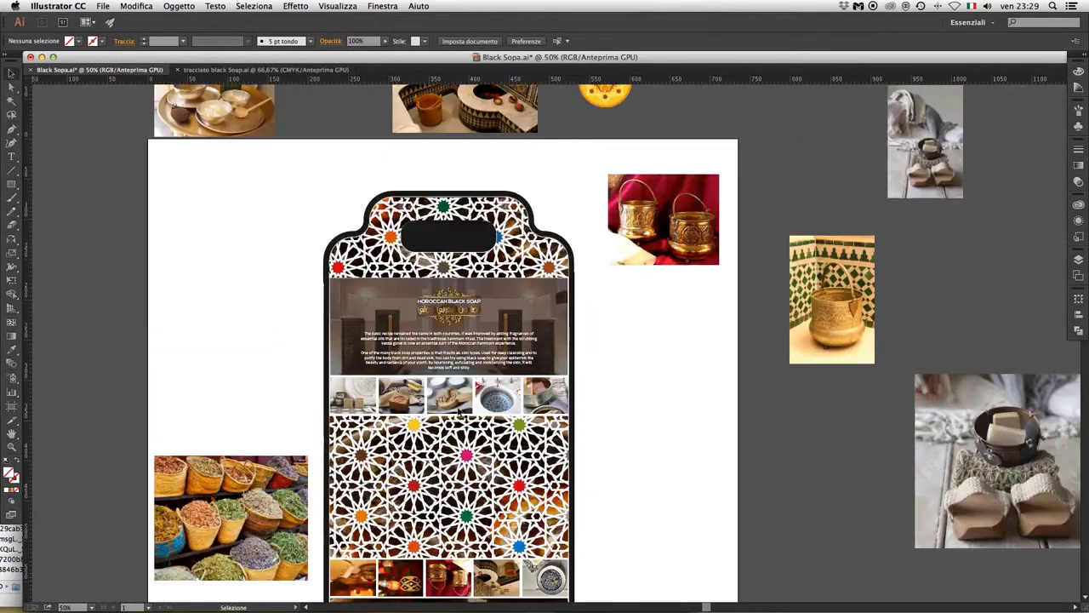
pyautogui.click(460, 411)
pyautogui.press('super+minus')
pyautogui.press('r')
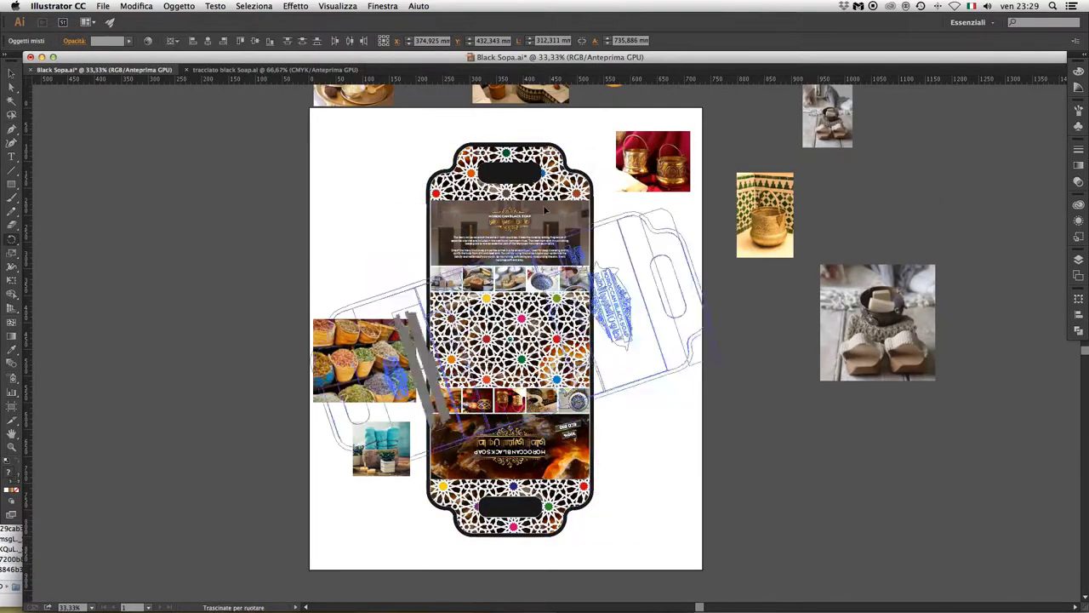
pyautogui.moveTo(579, 558); pyautogui.dragTo(661, 368)
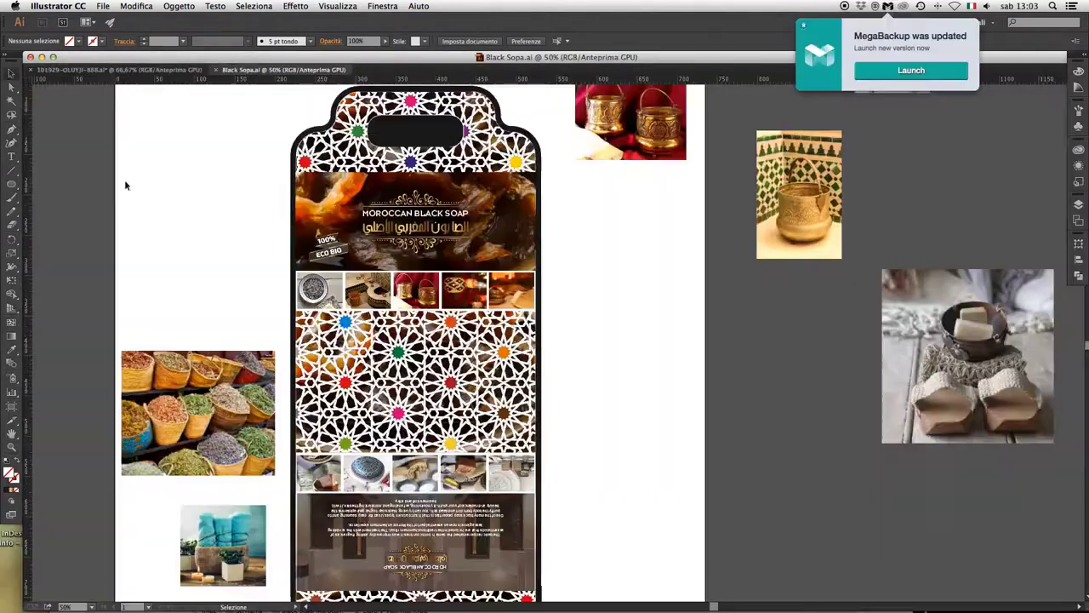
pyautogui.press('z')
pyautogui.moveTo(125, 184); pyautogui.dragTo(379, 352)
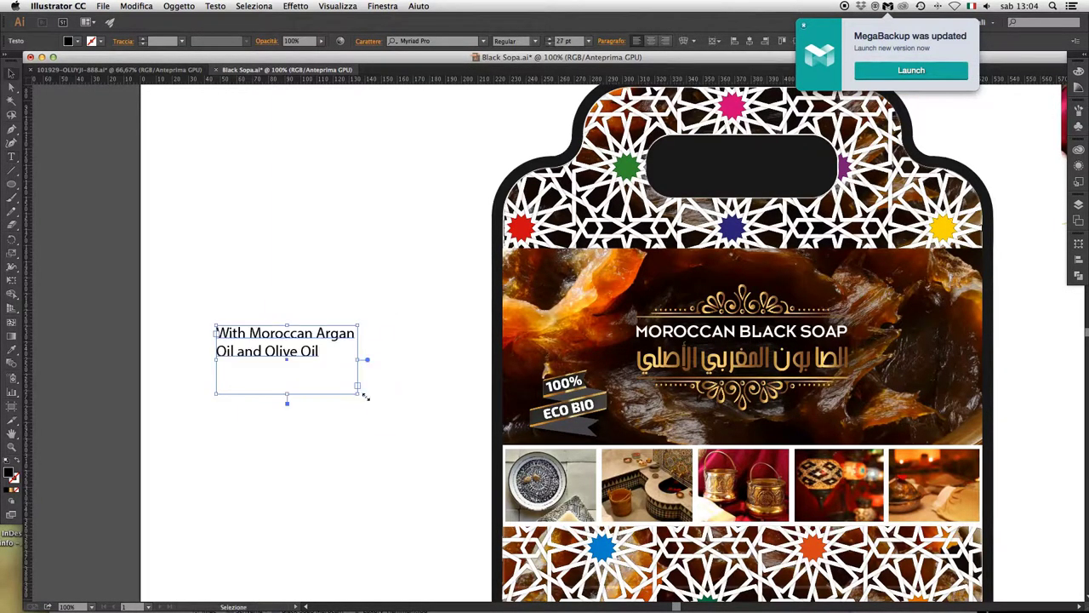
# Select the soap title and Arabic logo group and shift it up for the Argan Oil tagline
pyautogui.scroll(1, 872, 409)
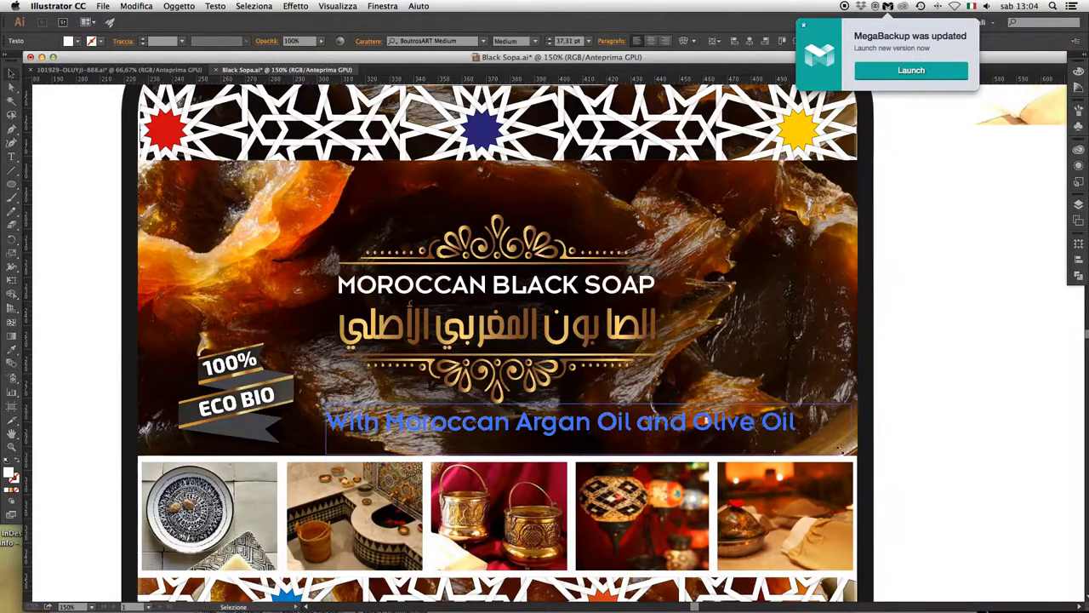
pyautogui.scroll(2, 840, 448)
pyautogui.click(579, 329)
pyautogui.press('super+z')
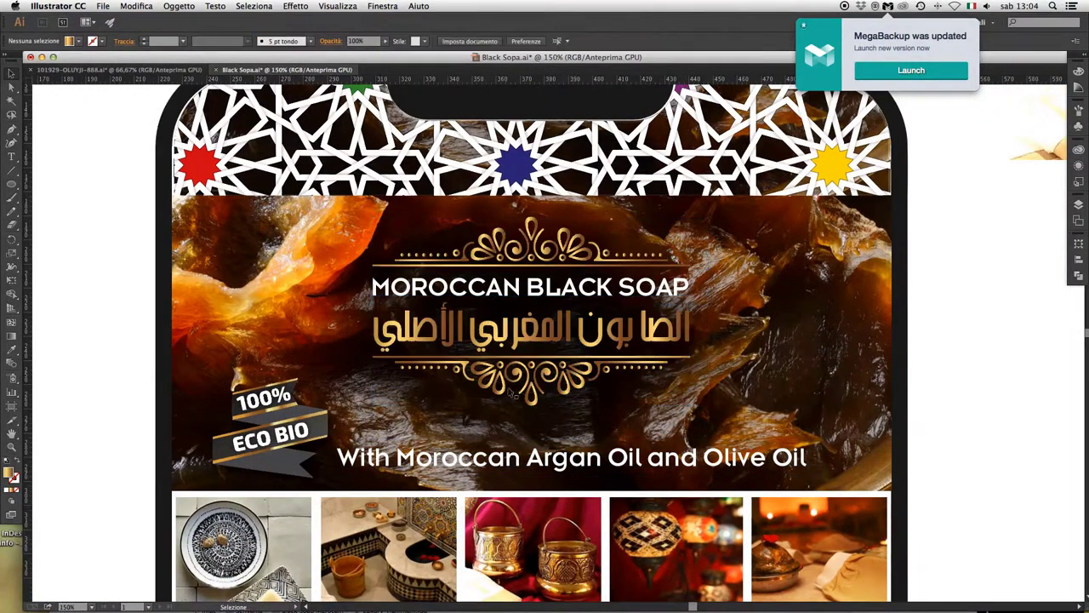
pyautogui.press('super+z')
pyautogui.press('super+z')
# Duplicate the tagline below the original and retype it as 'Luxury Hammam / Beautiful skin naturally'
pyautogui.press('Escape')
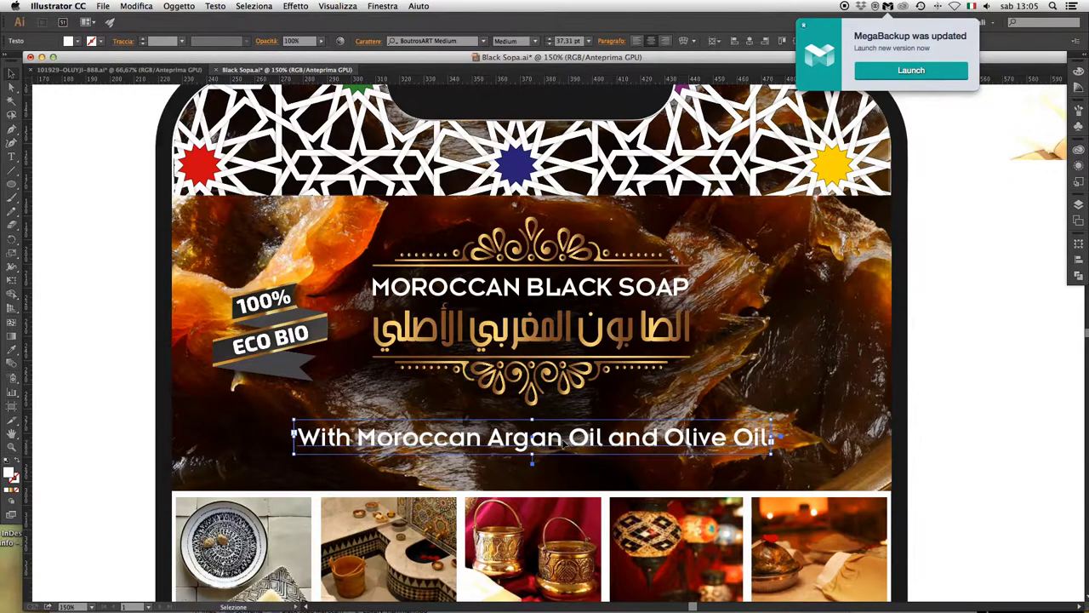
pyautogui.moveTo(562, 444); pyautogui.dragTo(599, 469)
pyautogui.tripleClick(589, 460)
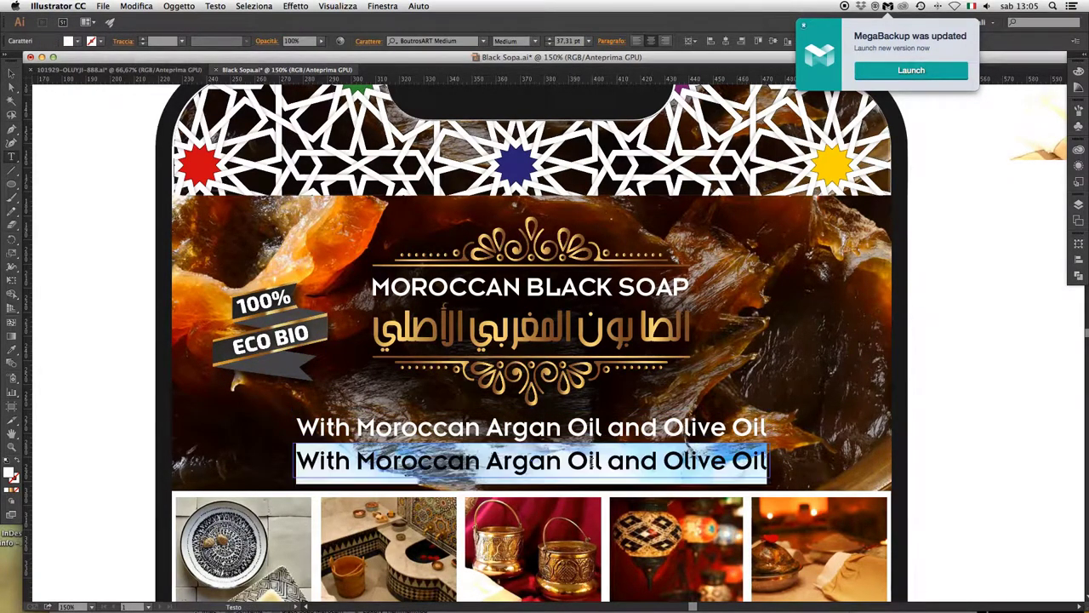
pyautogui.write('Luxury Hammam')
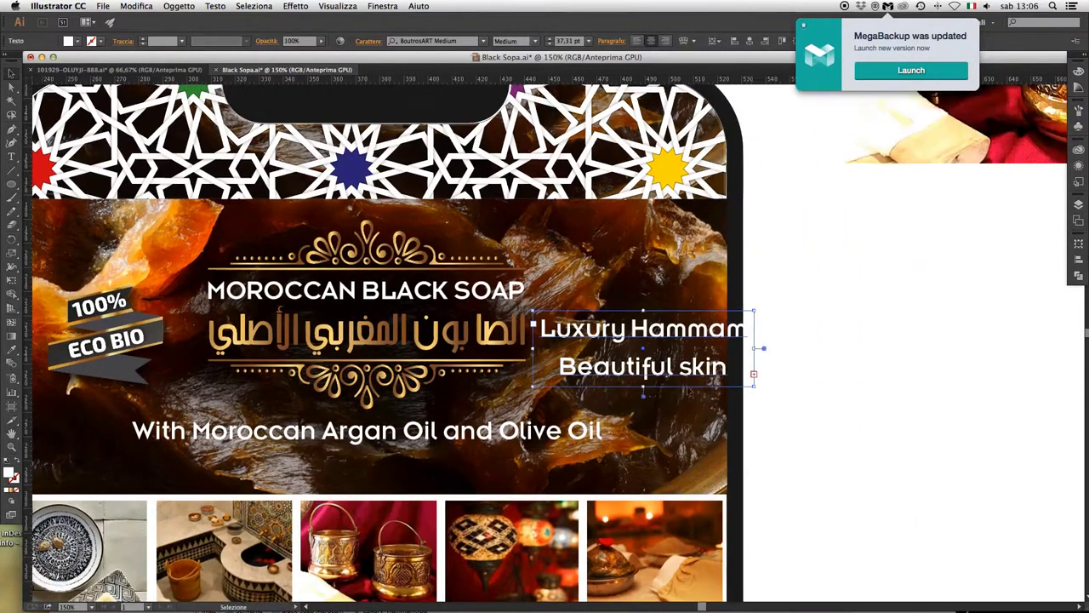
pyautogui.write('naturally')
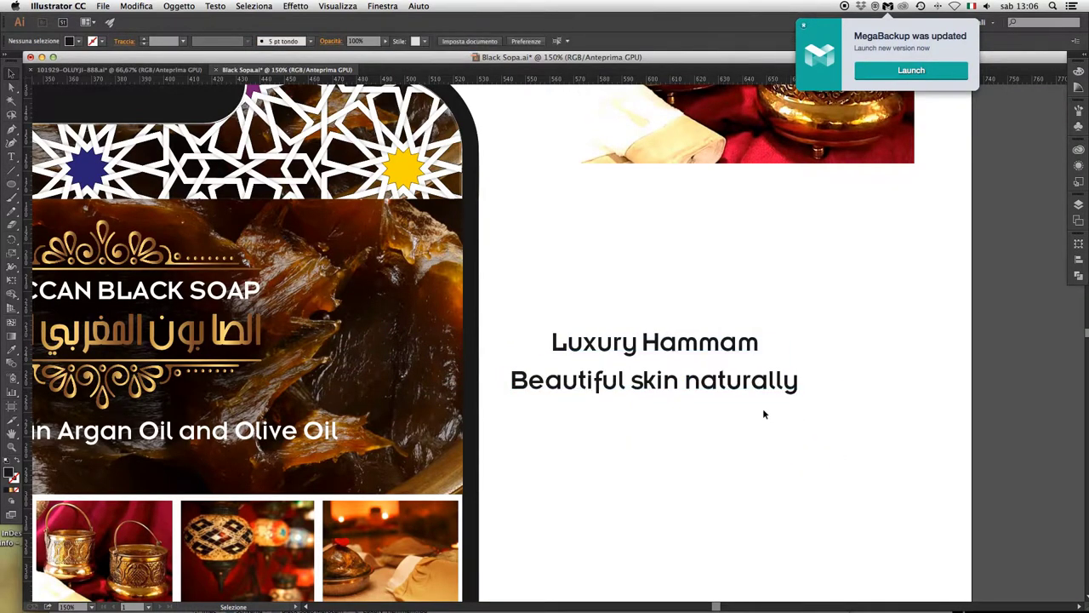
# Set the 'Luxury Hammam' line in Exo 2.0 Semi Bold
pyautogui.click(483, 44)
pyautogui.click(463, 293)
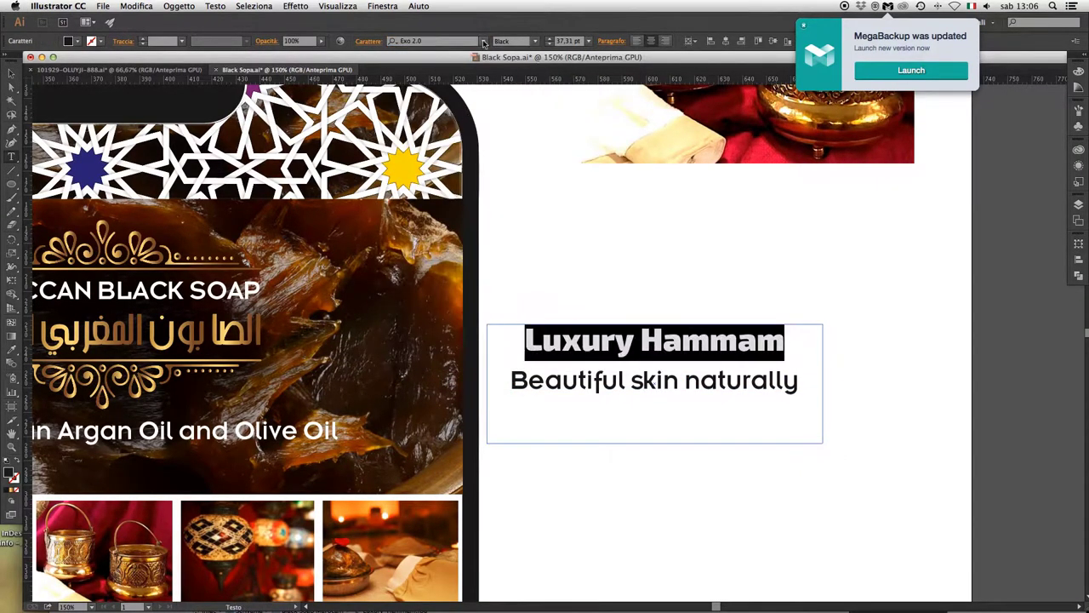
pyautogui.click(534, 41)
pyautogui.click(523, 170)
# Make the 'Beautiful skin naturally' line Exo 2.0 Medium Italic at 28 pt
pyautogui.moveTo(800, 380); pyautogui.dragTo(460, 377)
pyautogui.click(483, 41)
pyautogui.click(459, 178)
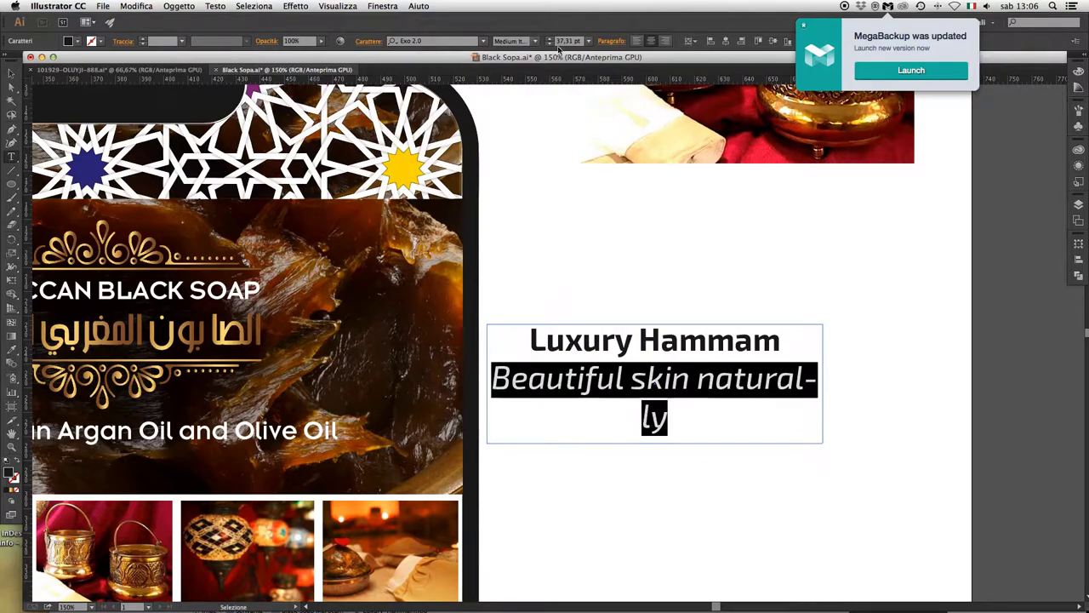
pyautogui.doubleClick(566, 40)
pyautogui.write('28')
pyautogui.press('Return')
pyautogui.press('Escape')
# Draw the gold badge rectangle and send it behind the text block
pyautogui.moveTo(565, 399); pyautogui.dragTo(640, 329)
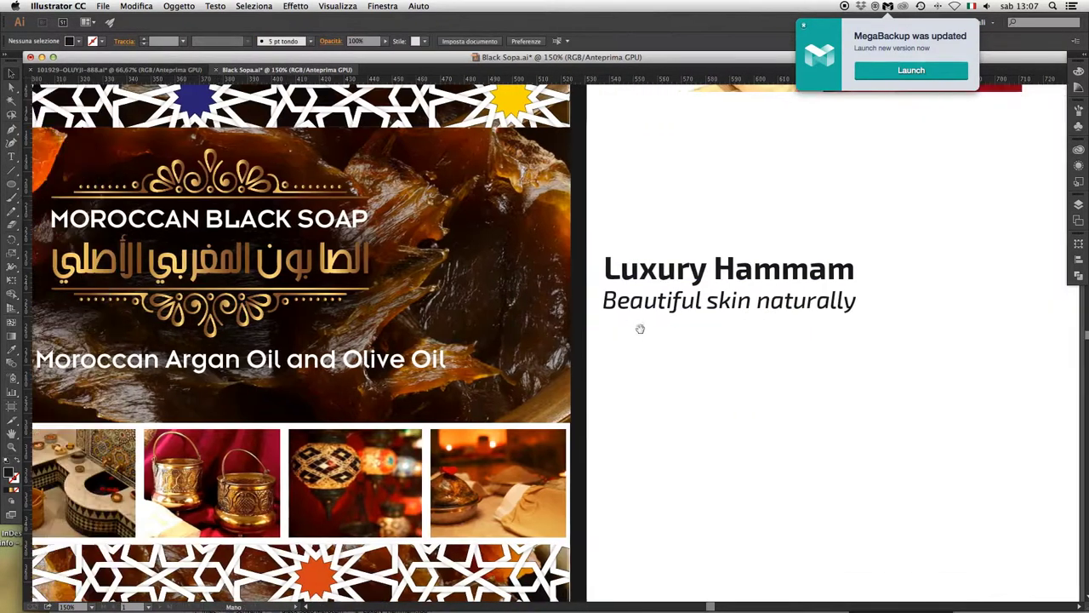
pyautogui.moveTo(490, 297); pyautogui.dragTo(729, 370)
pyautogui.press('super+bracketleft')
# Move the text block onto the gold rectangle and widen the rectangle to fit
pyautogui.moveTo(681, 272); pyautogui.dragTo(577, 322)
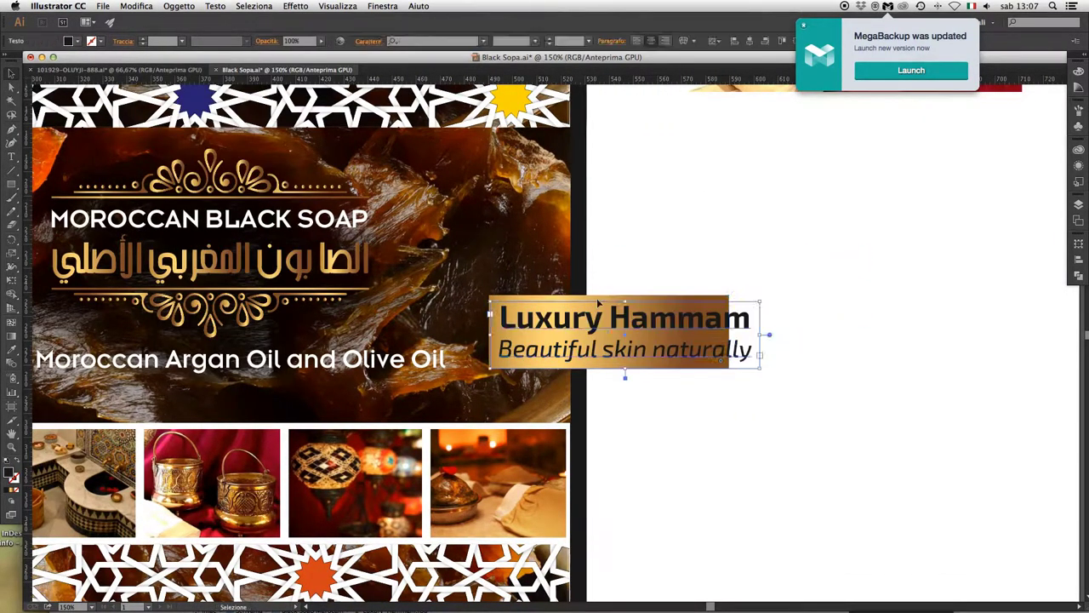
pyautogui.moveTo(729, 333); pyautogui.dragTo(774, 334)
pyautogui.click(757, 340)
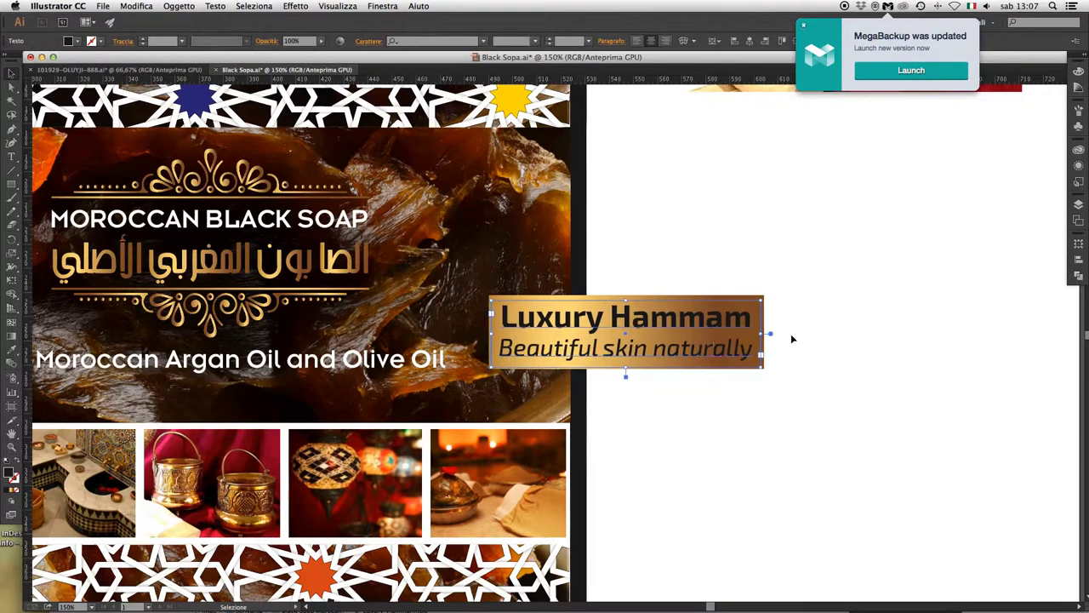
# Shift a stop of the rectangle's gold gradient toward a darker copper colour
pyautogui.click(383, 6)
pyautogui.click(409, 418)
pyautogui.doubleClick(911, 383)
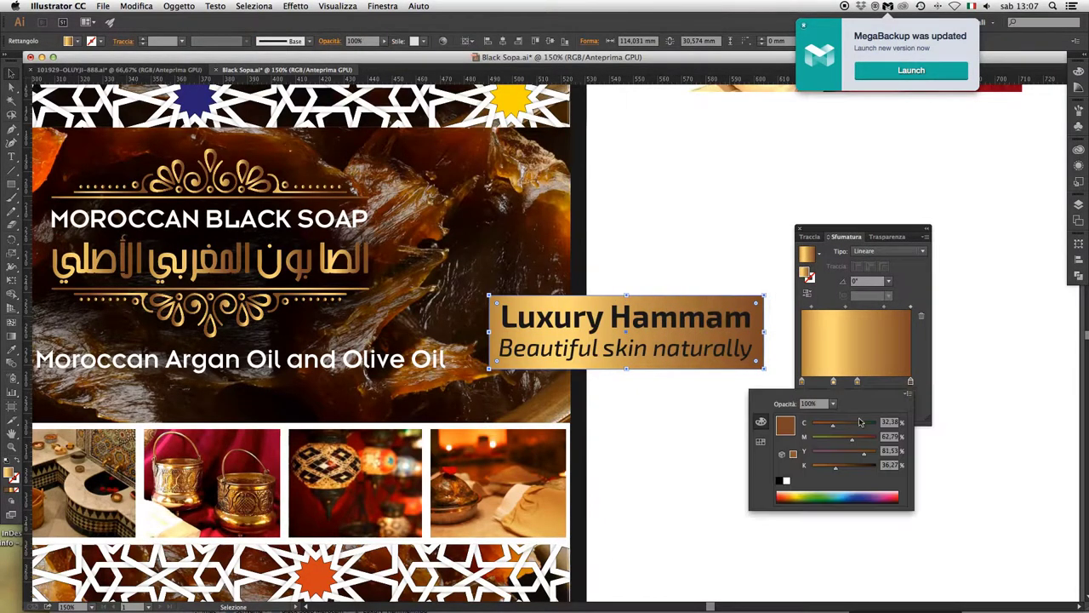
pyautogui.click(791, 381)
pyautogui.click(384, 6)
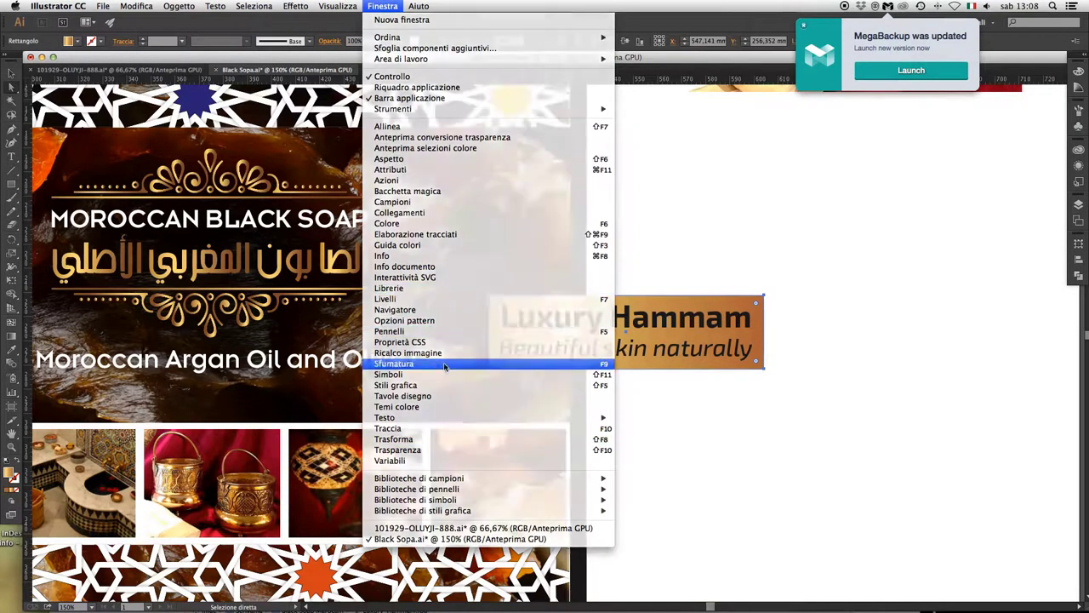
pyautogui.click(460, 365)
pyautogui.press('super+minus')
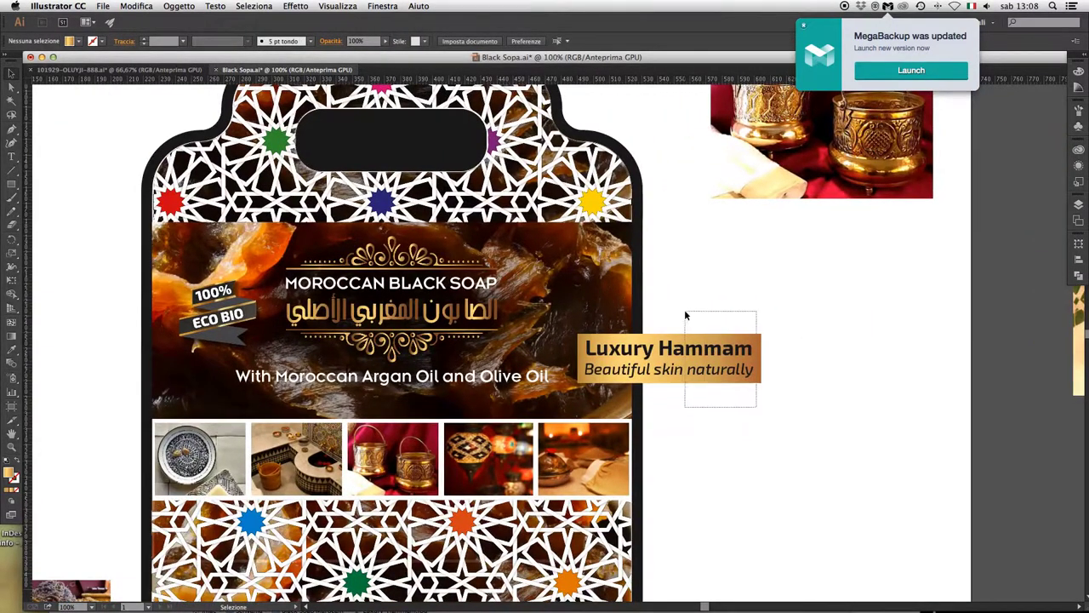
pyautogui.press('super+plus')
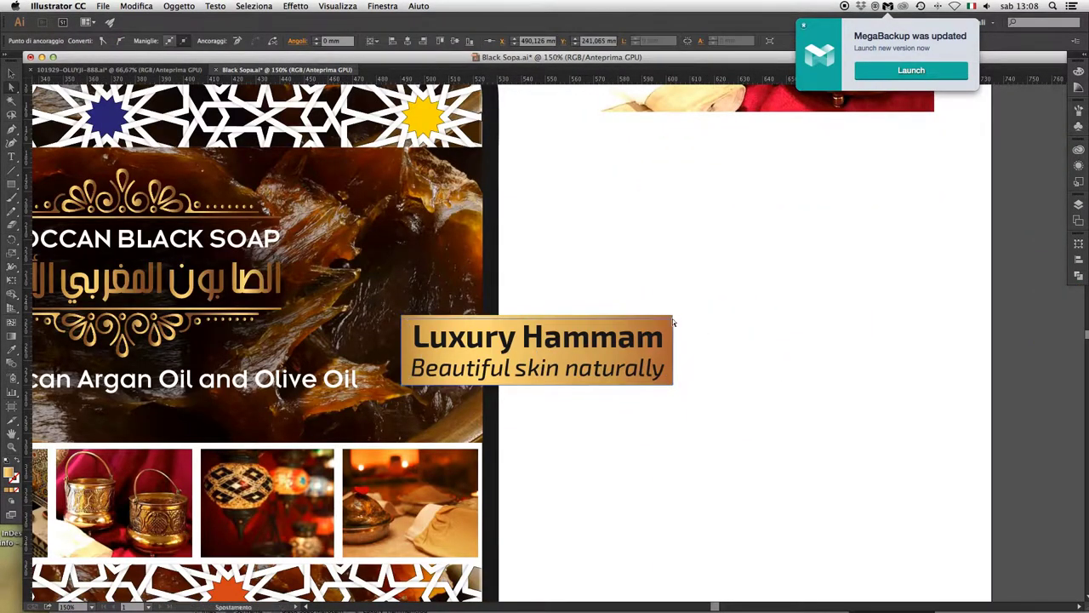
# Place the gold badge centred below the soap title and shrink it around its centre
pyautogui.hscroll(-5, 572, 286)
pyautogui.moveTo(692, 384); pyautogui.dragTo(587, 349)
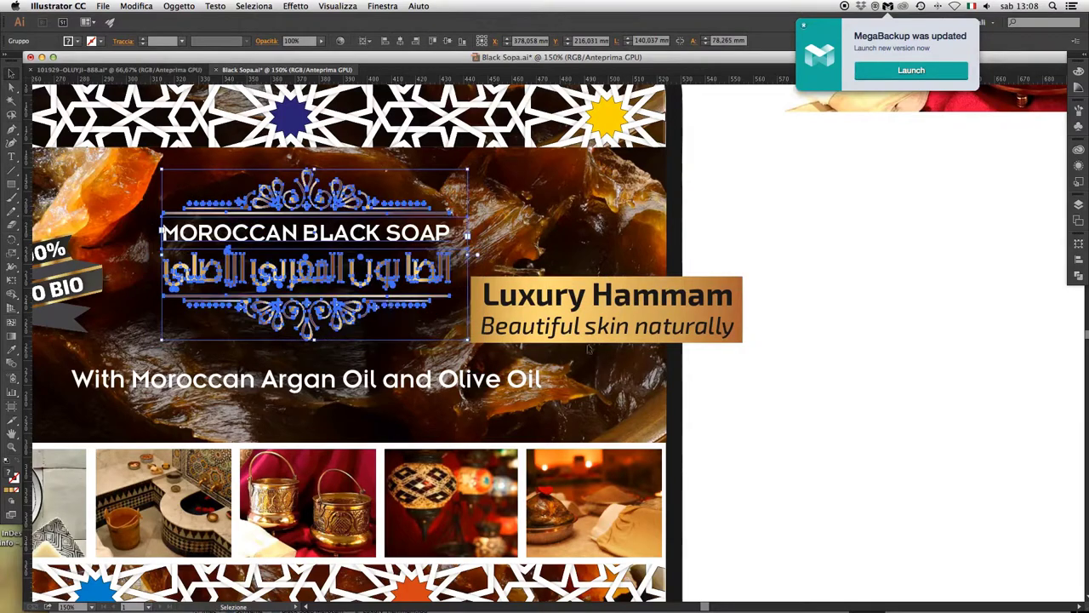
pyautogui.hscroll(-3, 545, 340)
pyautogui.moveTo(700, 315); pyautogui.dragTo(400, 382)
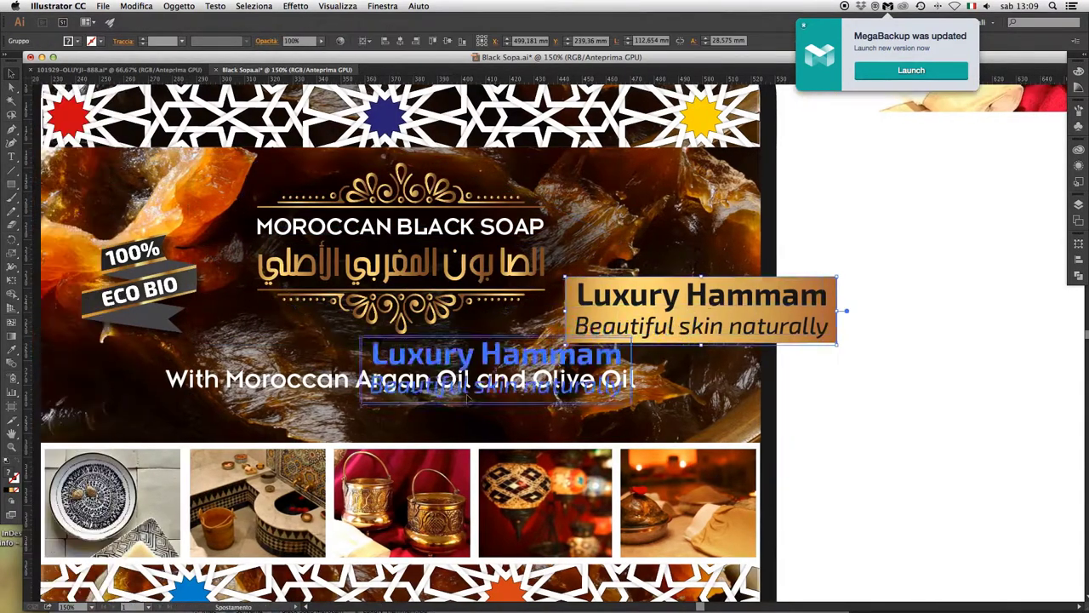
pyautogui.moveTo(535, 410); pyautogui.dragTo(508, 392)
# Lower the Olive Oil tagline and raise the title group slightly around the badge
pyautogui.moveTo(596, 379); pyautogui.dragTo(596, 424)
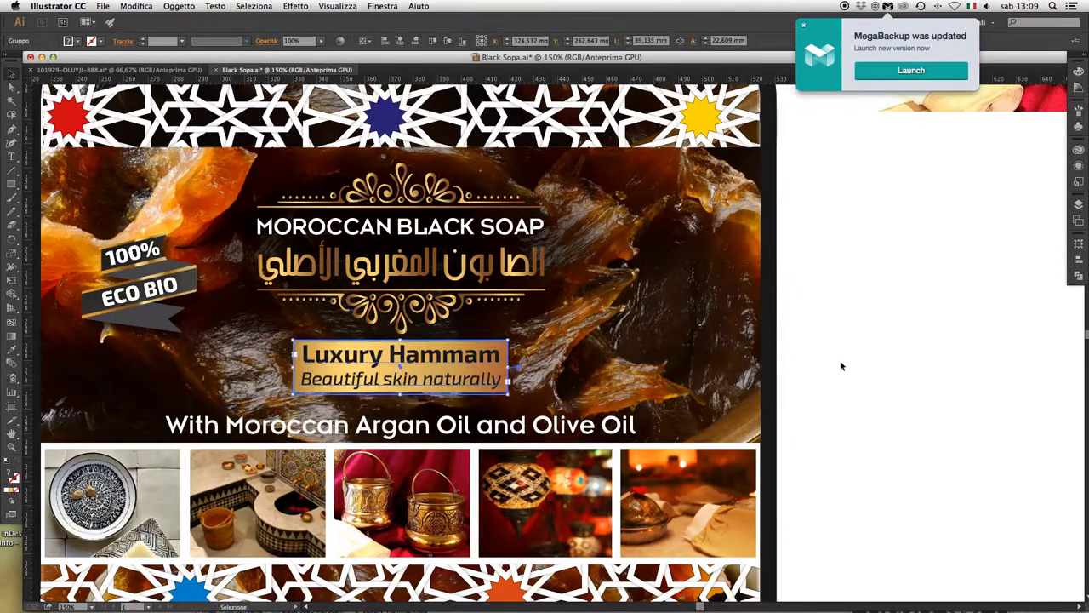
pyautogui.moveTo(400, 226); pyautogui.dragTo(400, 220)
pyautogui.click(449, 385)
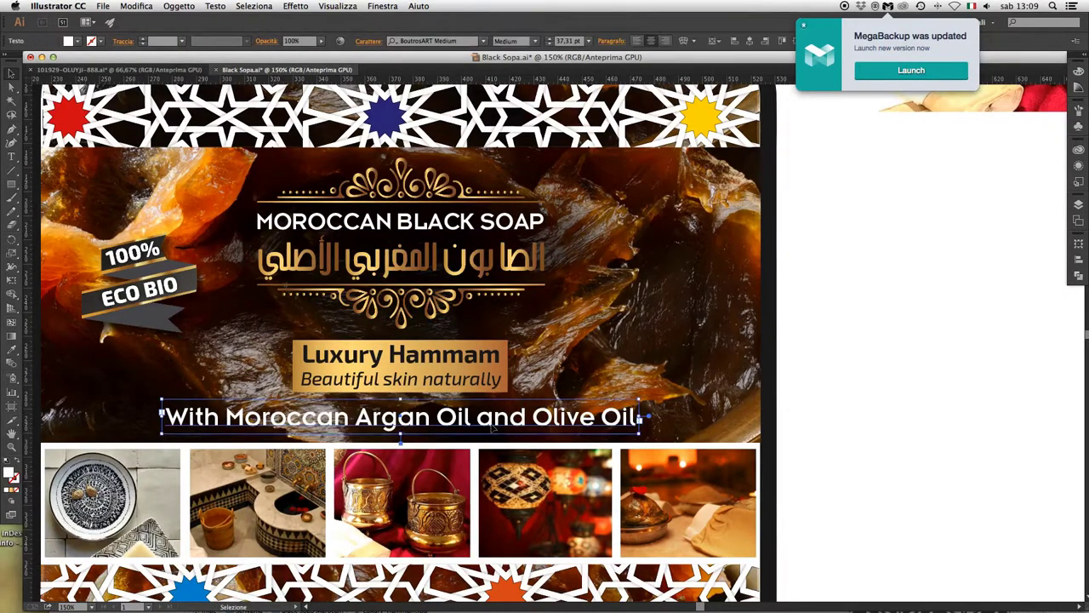
pyautogui.hotkey('ctrl', '0')
pyautogui.hotkey('ctrl', '1')
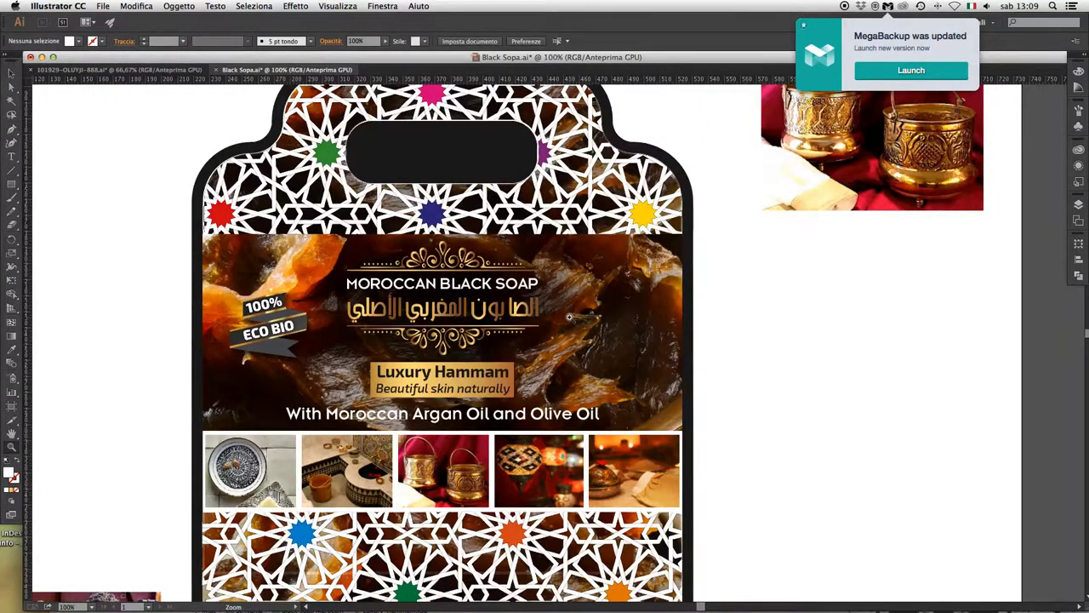
pyautogui.hotkey('ctrl', '+')
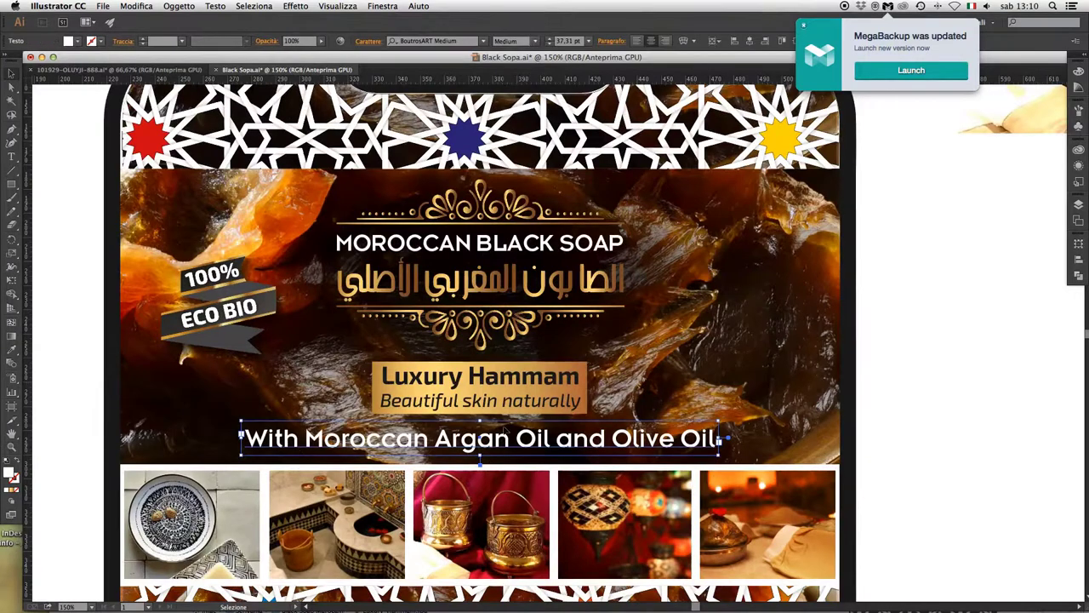
# Convert the tagline to outlines and move the thin line below it up to the tagline
pyautogui.hotkey('ctrl', 'shift', 'o')
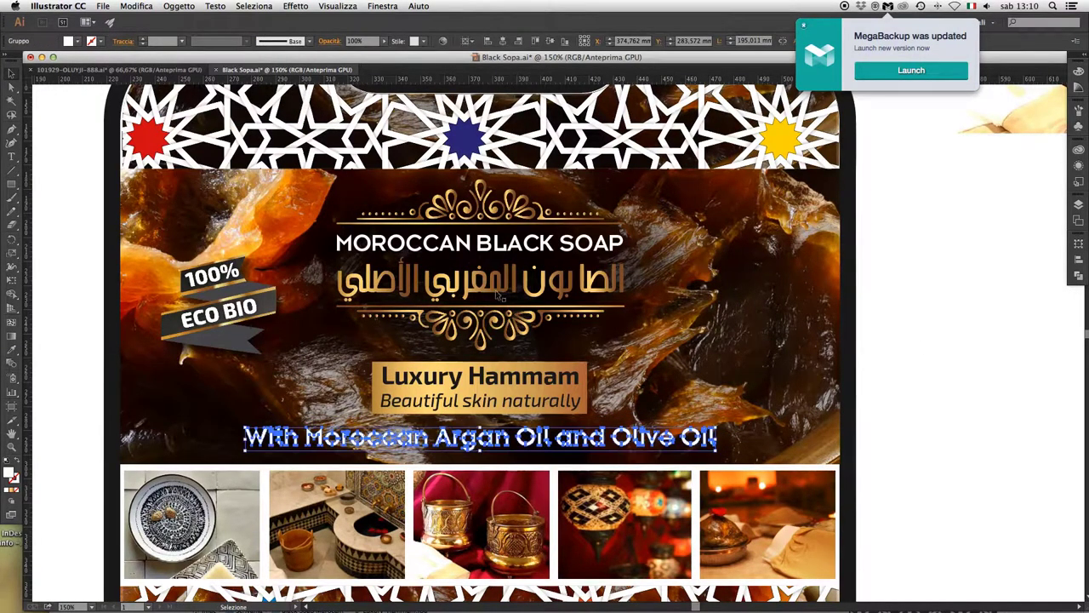
pyautogui.click(755, 437)
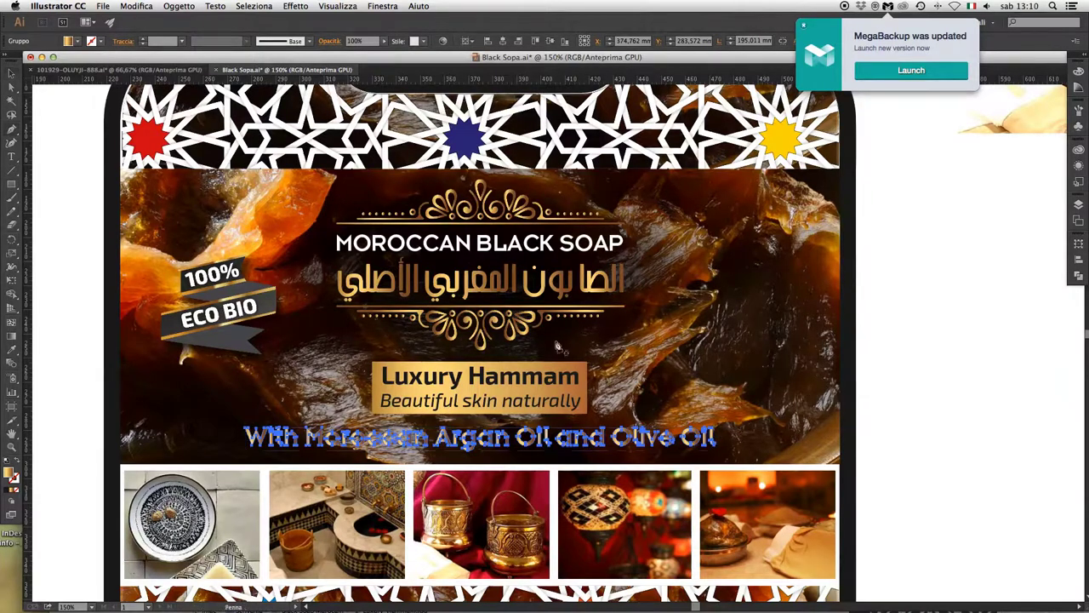
pyautogui.click(736, 467)
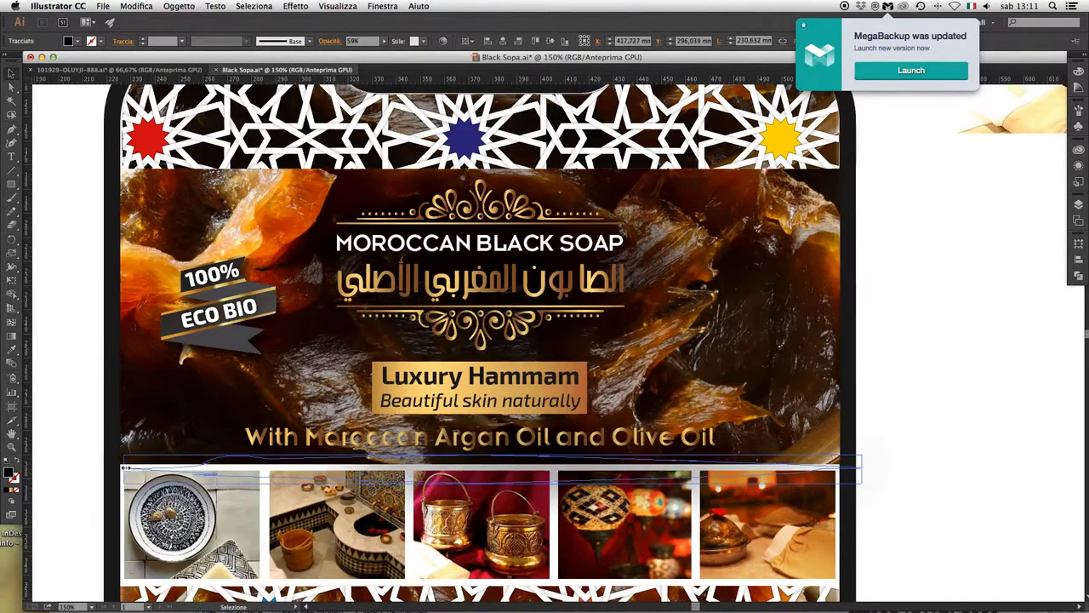
pyautogui.moveTo(125, 468); pyautogui.dragTo(134, 375)
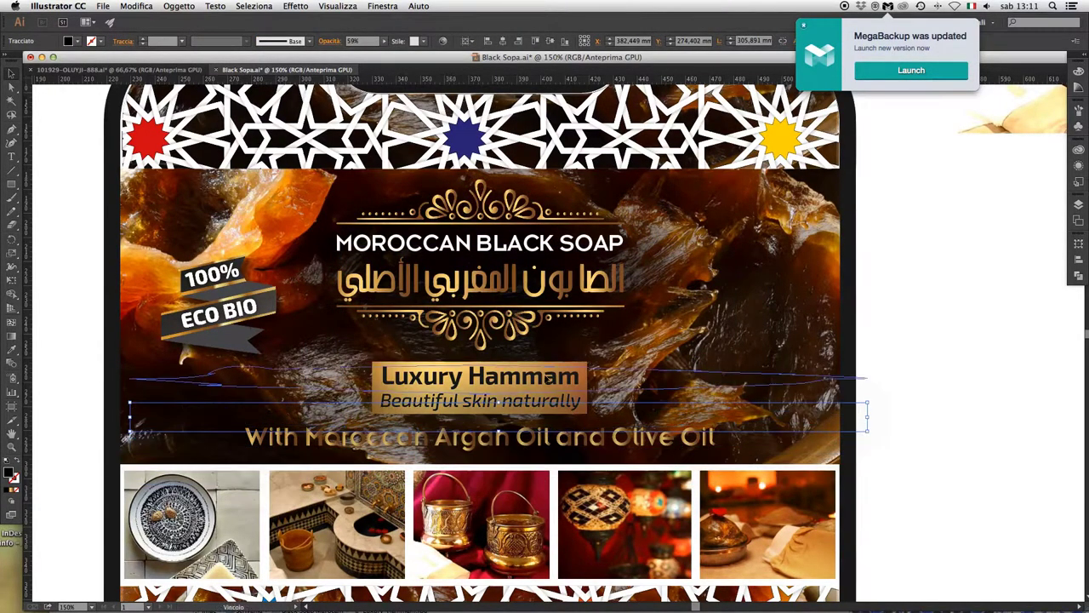
# Fill the outlined tagline with a gold gradient, adjusting the last stop's colour
pyautogui.click(600, 437)
pyautogui.hotkey('ctrl', 'F9')
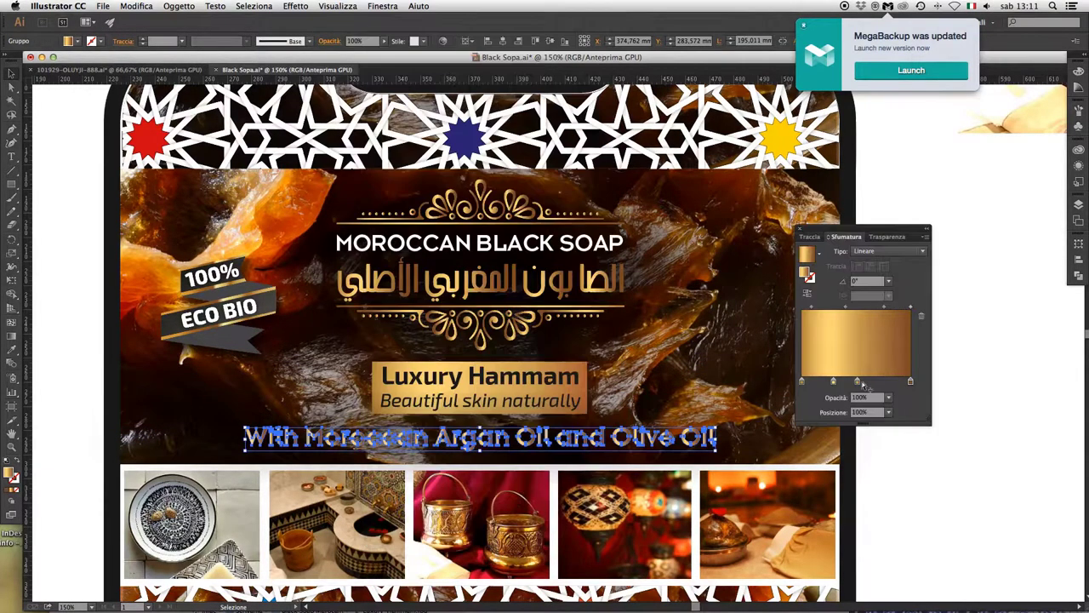
pyautogui.doubleClick(910, 381)
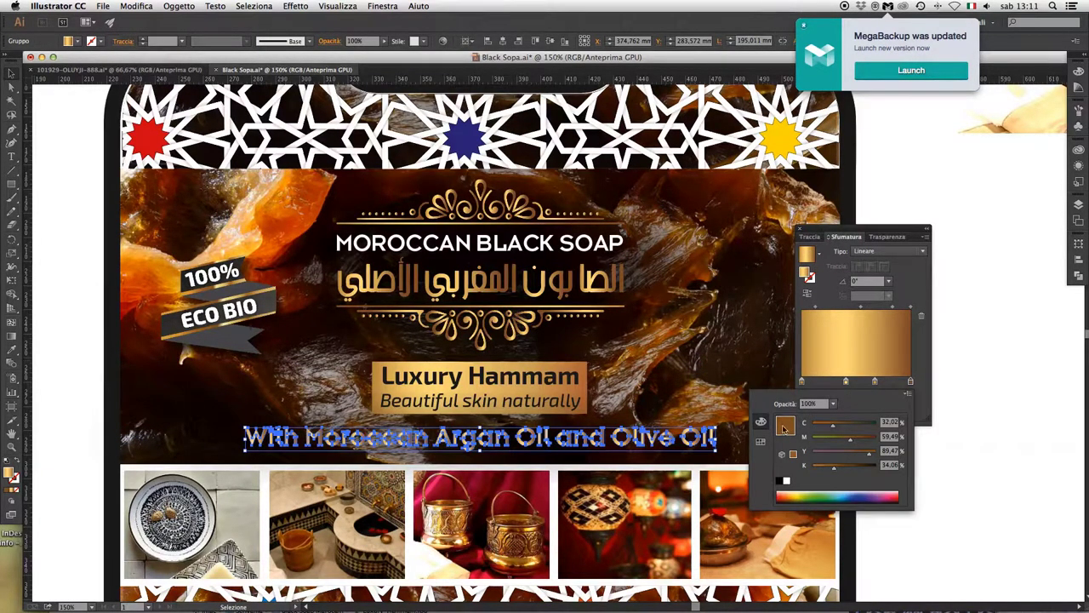
pyautogui.click(910, 381)
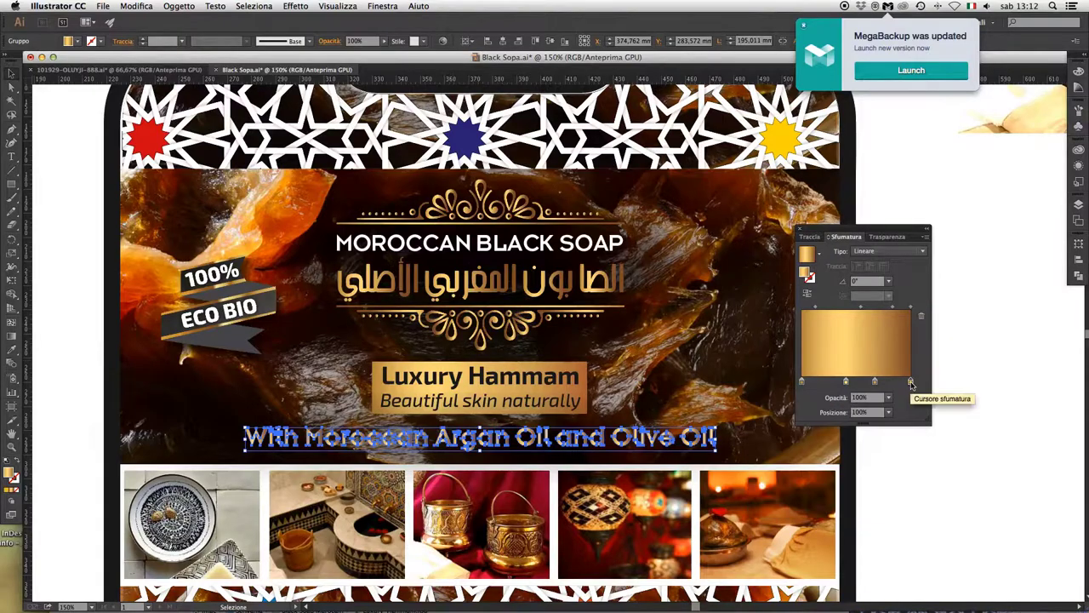
pyautogui.hotkey('ctrl', 'shift', 'a')
# Apply a drop shadow to the gold tagline
pyautogui.scroll(-3, 713, 394)
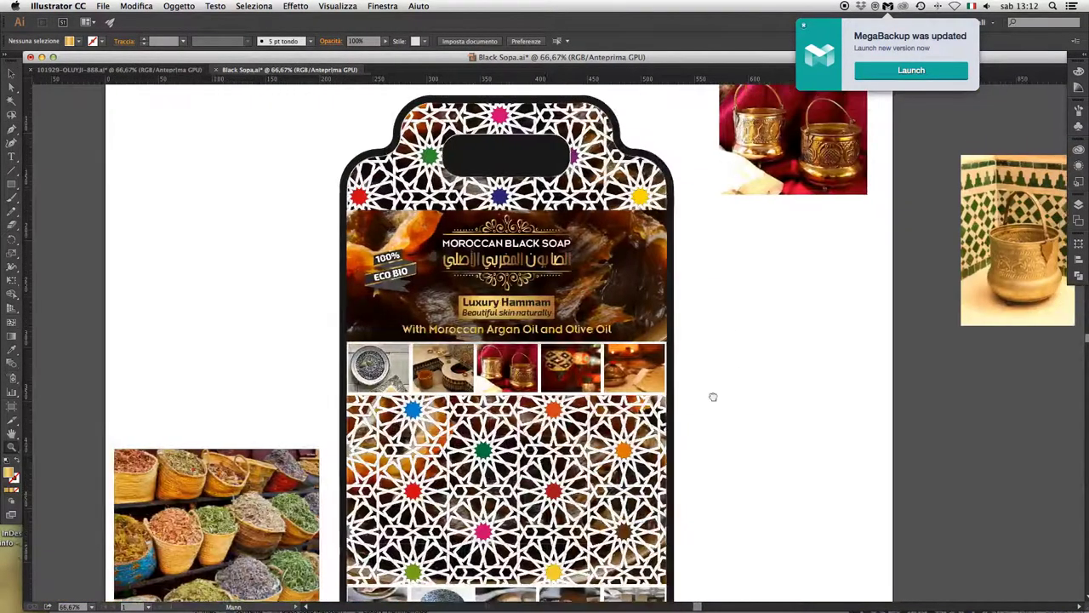
pyautogui.scroll(6, 518, 326)
pyautogui.hotkey('ctrl', '-')
pyautogui.click(632, 374)
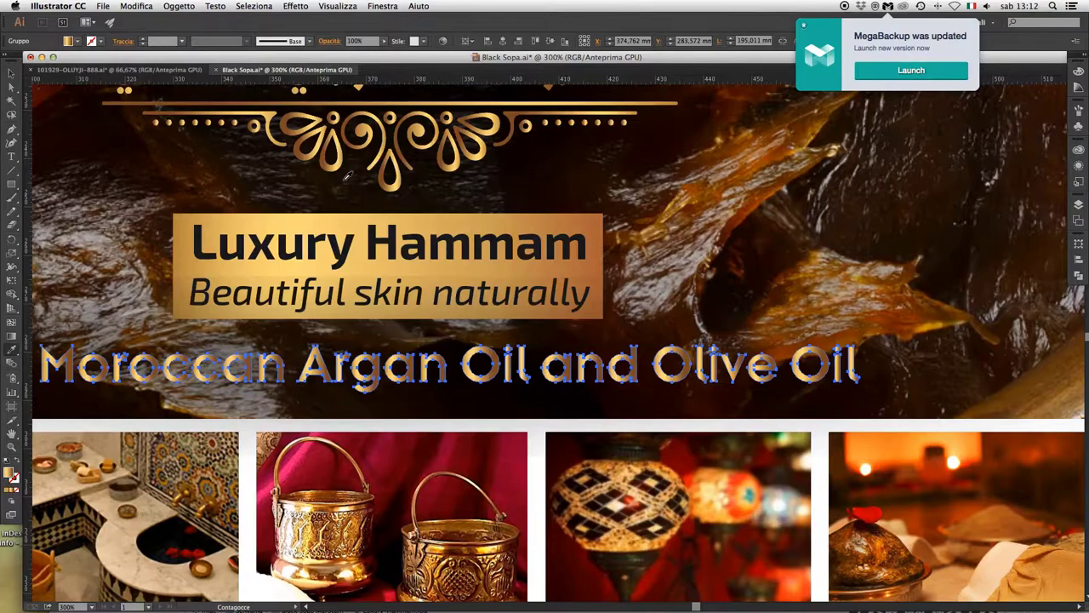
pyautogui.hotkey('ctrl', '-')
pyautogui.click(254, 6)
pyautogui.click(517, 206)
pyautogui.hotkey('ctrl', 'shift', 'a')
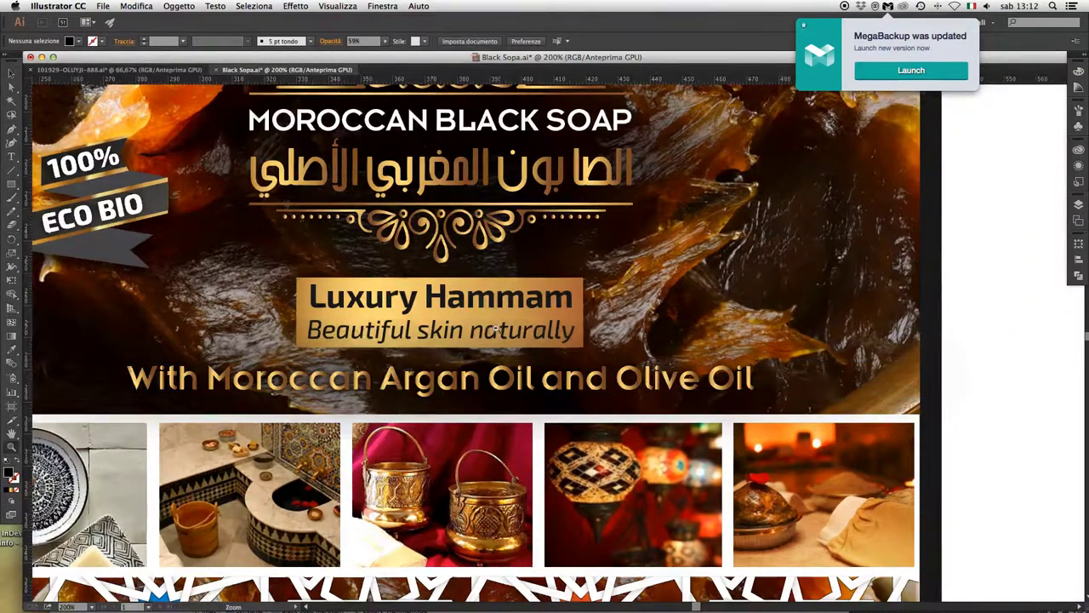
pyautogui.hotkey('ctrl', '0')
# Rotate the whole box artwork 180° so the back panel reads upright
pyautogui.scroll(3, 698, 402)
pyautogui.scroll(-3, 698, 402)
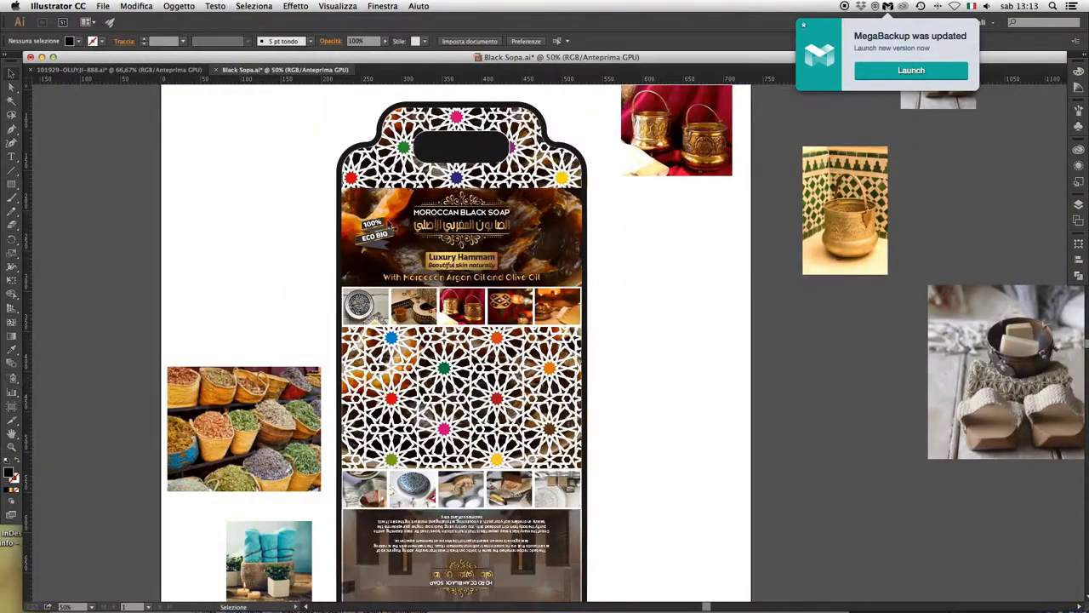
pyautogui.scroll(-1, 604, 288)
pyautogui.click(562, 493)
pyautogui.moveTo(622, 520); pyautogui.dragTo(618, 304)
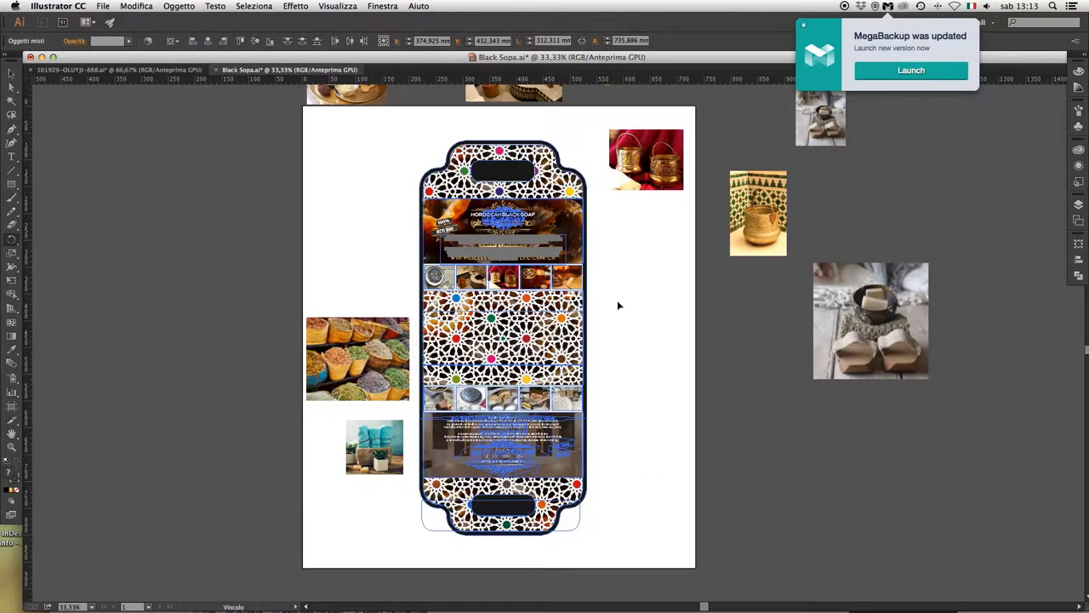
pyautogui.hotkey('ctrl', 'z')
# Tilt the Luxury Hammam badge on the back panel, then select the ECO BIO badge and title block
pyautogui.scroll(5, 631, 318)
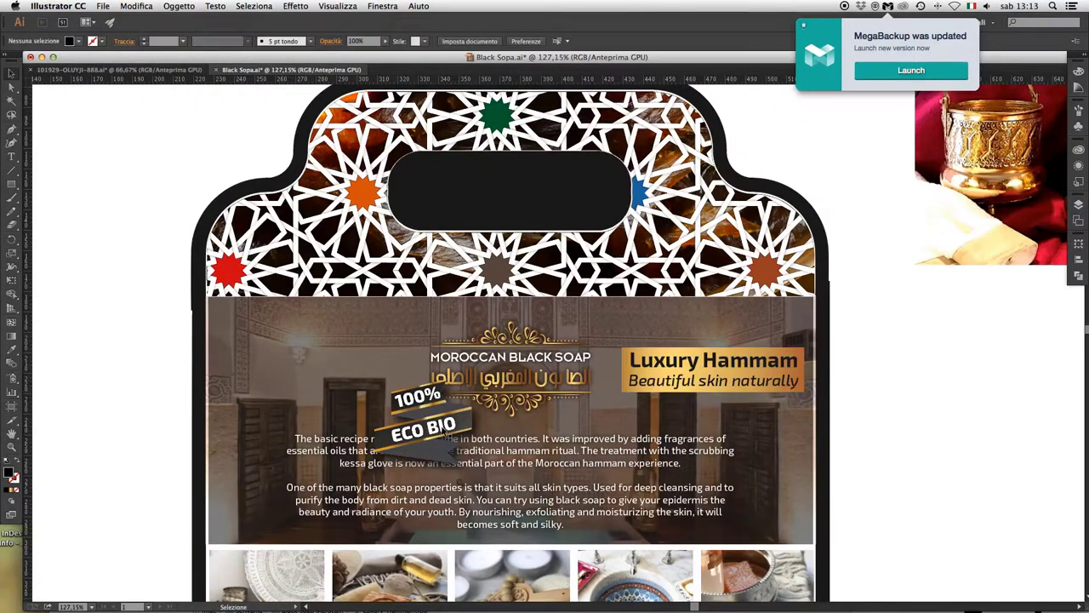
pyautogui.click(306, 371)
pyautogui.click(914, 429)
pyautogui.hscroll(2, 766, 417)
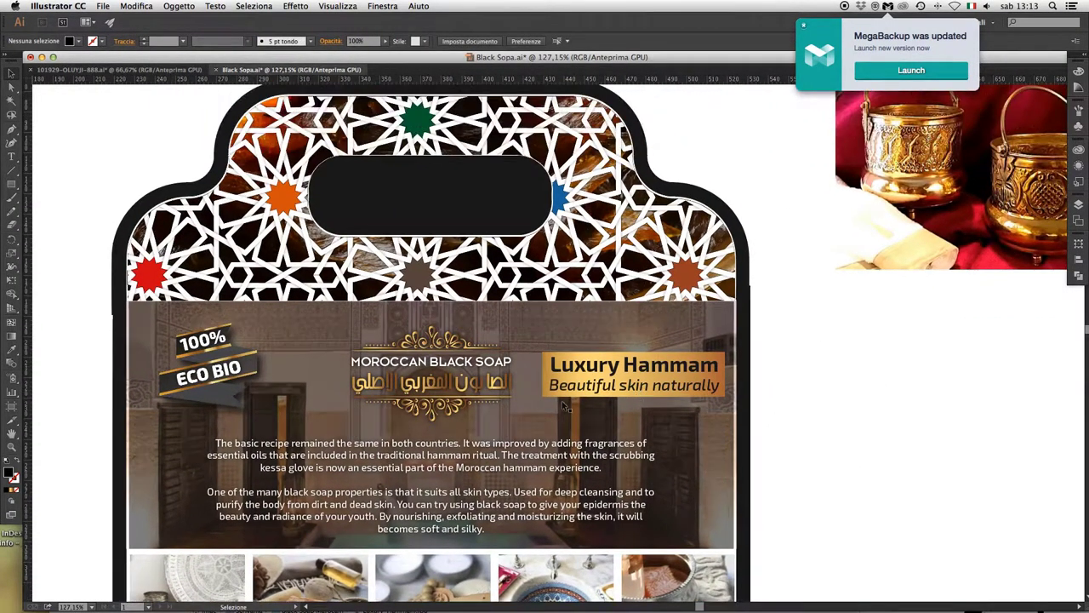
pyautogui.moveTo(728, 396); pyautogui.dragTo(730, 372)
pyautogui.scroll(-3, 603, 394)
pyautogui.scroll(4, 603, 394)
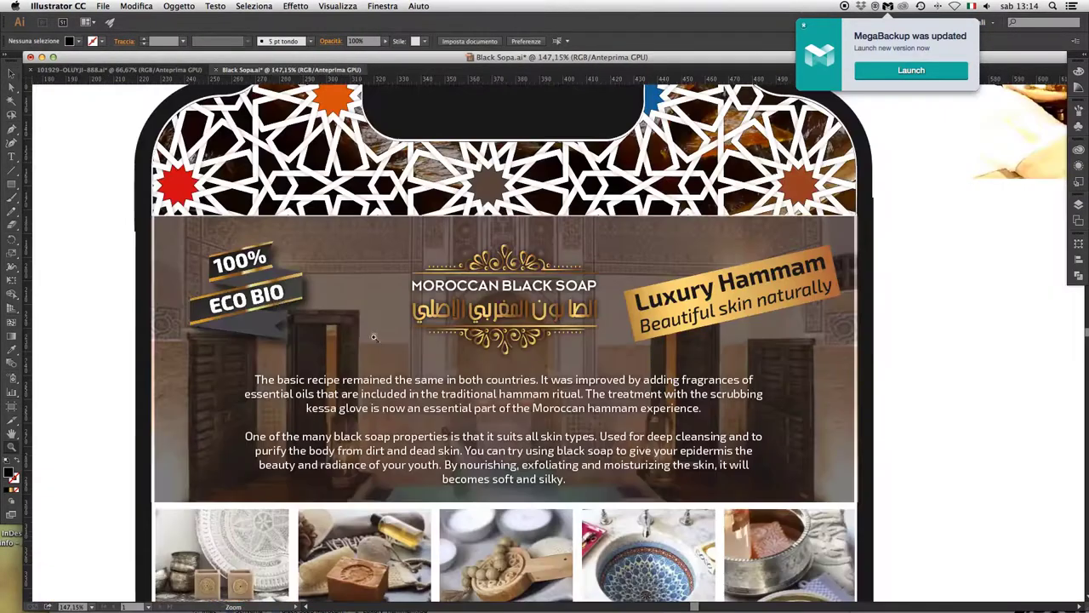
pyautogui.click(272, 289)
pyautogui.moveTo(400, 238); pyautogui.dragTo(609, 356)
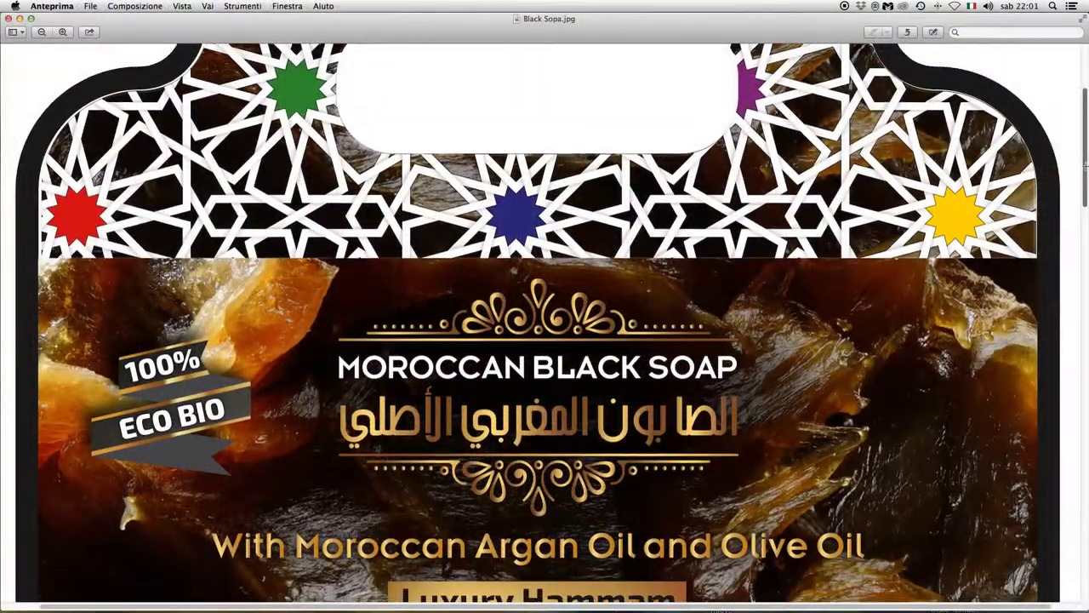
# Scroll Black Sopa.jpg in Preview from the gold-tagline front panel down to the upside-down back panel
pyautogui.scroll(-3, 545, 340)
pyautogui.scroll(-2, 545, 341)
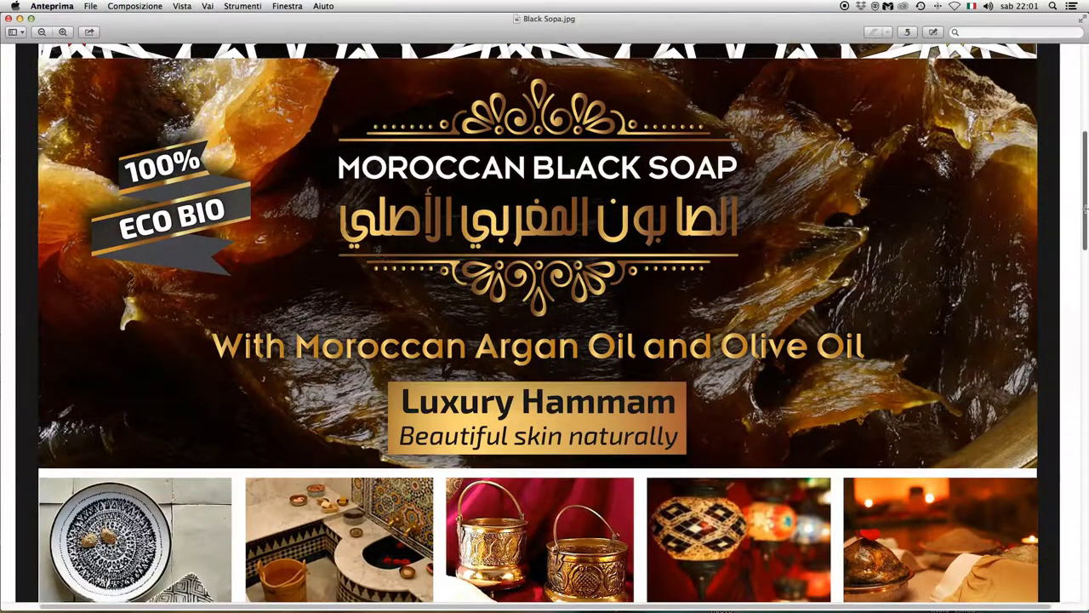
pyautogui.moveTo(1085, 207); pyautogui.dragTo(1086, 347)
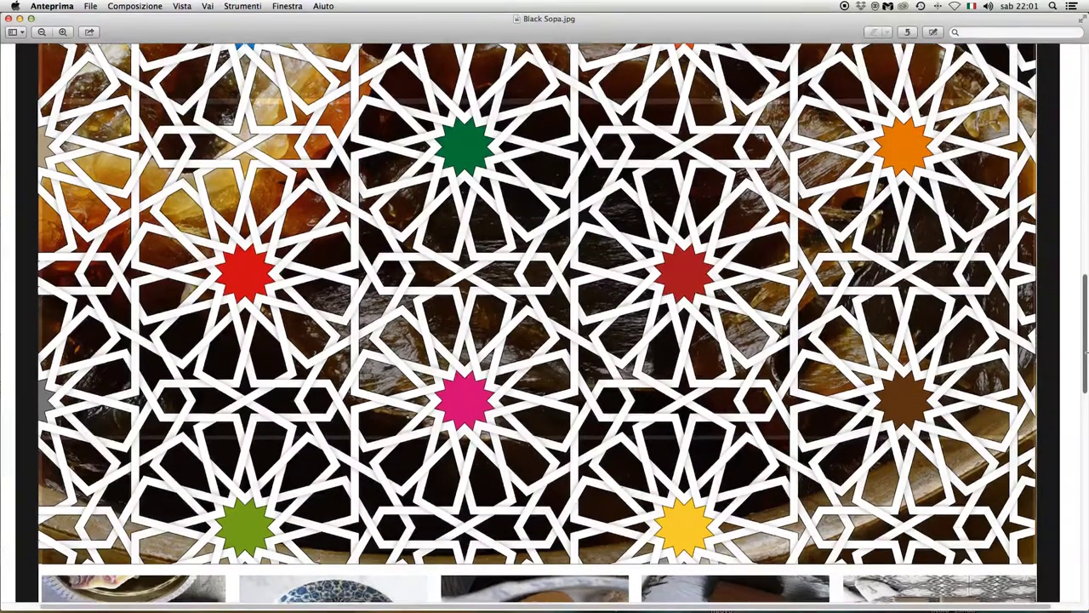
pyautogui.moveTo(1086, 347); pyautogui.dragTo(1086, 557)
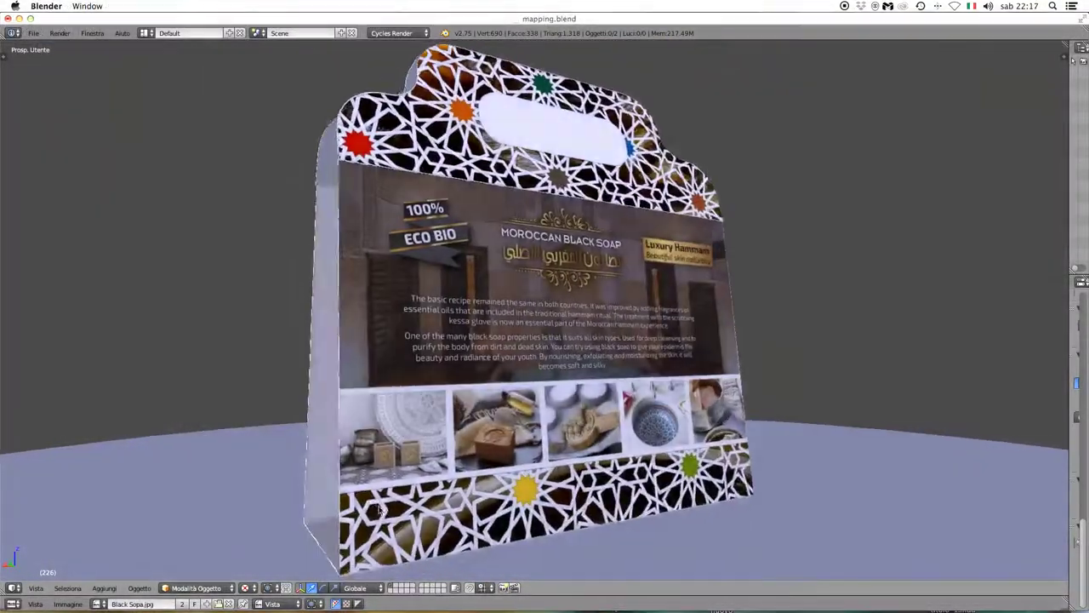
# Orbit the textured box through edge-on, oblique top and side views, ending on the front print
pyautogui.moveTo(719, 519)
pyautogui.mouseDown()
pyautogui.moveTo(557, 514)
pyautogui.moveTo(747, 458)
pyautogui.mouseUp()
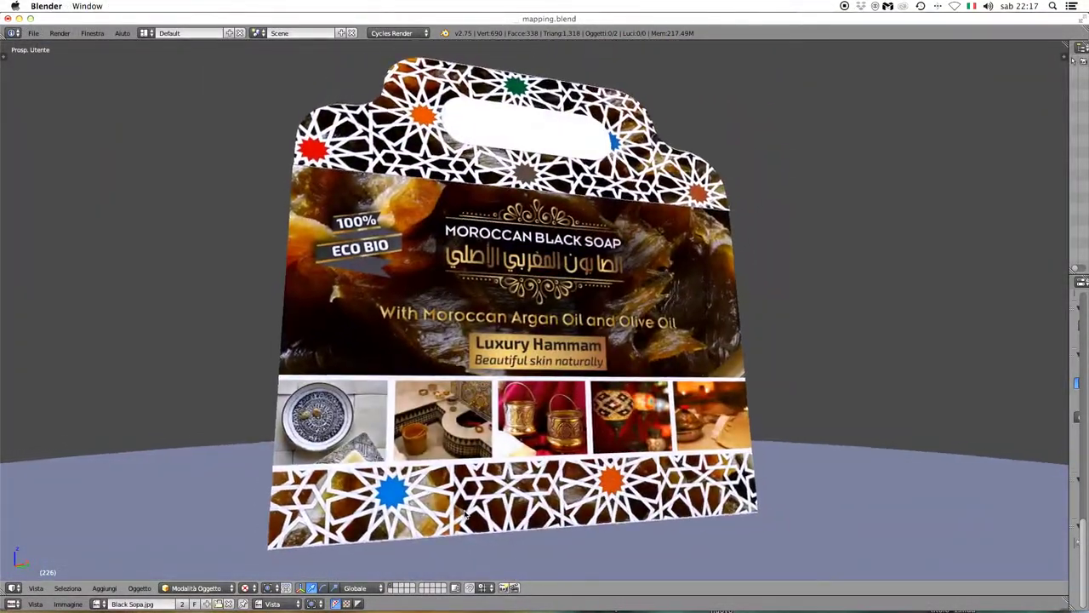
pyautogui.moveTo(692, 359)
pyautogui.mouseDown()
pyautogui.moveTo(847, 431)
pyautogui.moveTo(907, 424)
pyautogui.mouseUp()
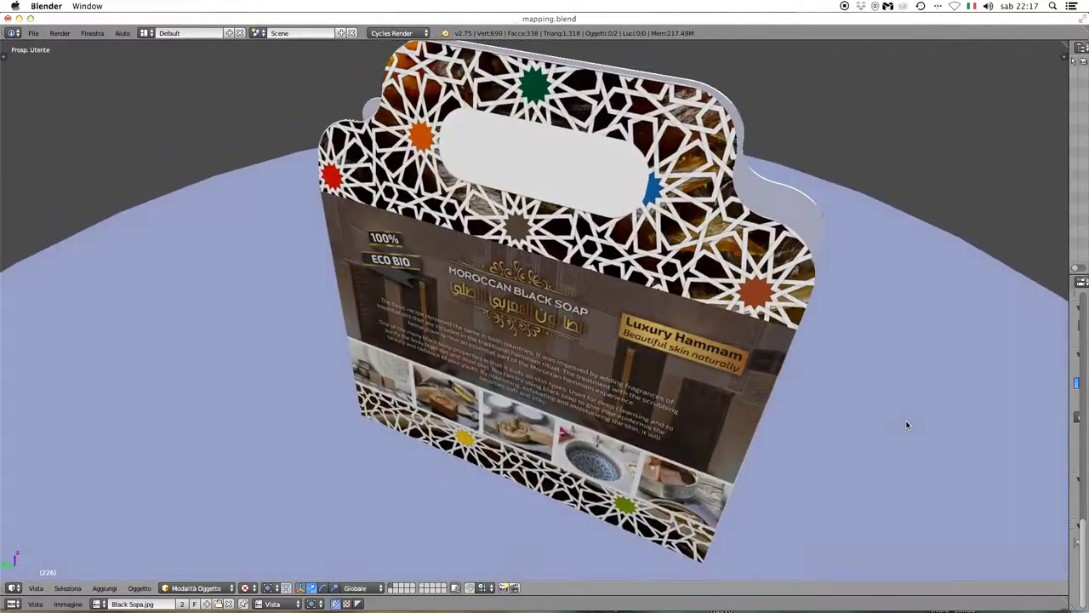
pyautogui.moveTo(593, 404); pyautogui.dragTo(875, 400)
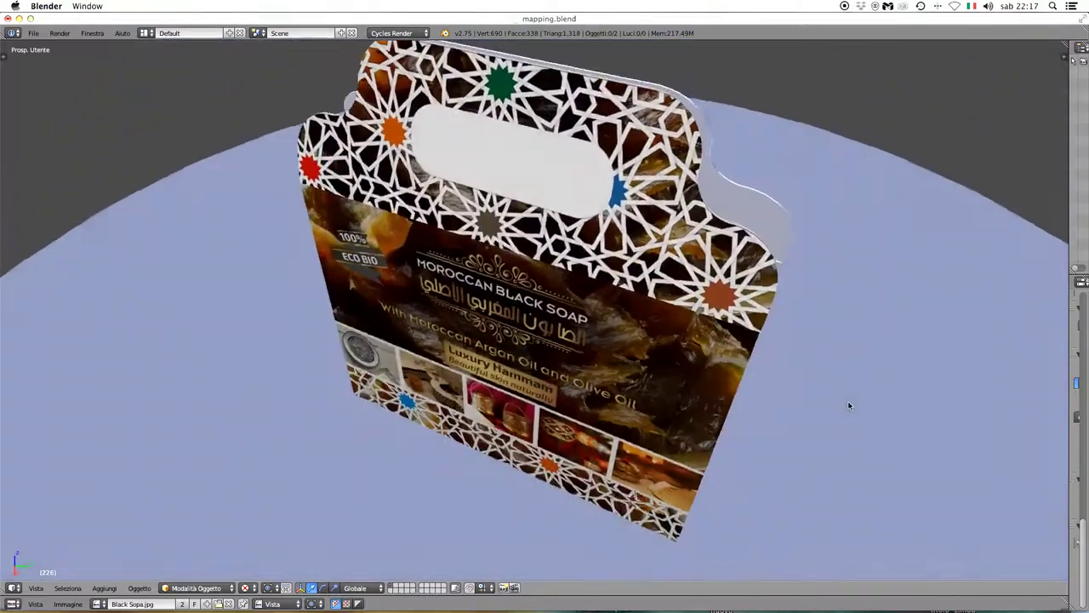
pyautogui.moveTo(451, 434); pyautogui.dragTo(792, 421)
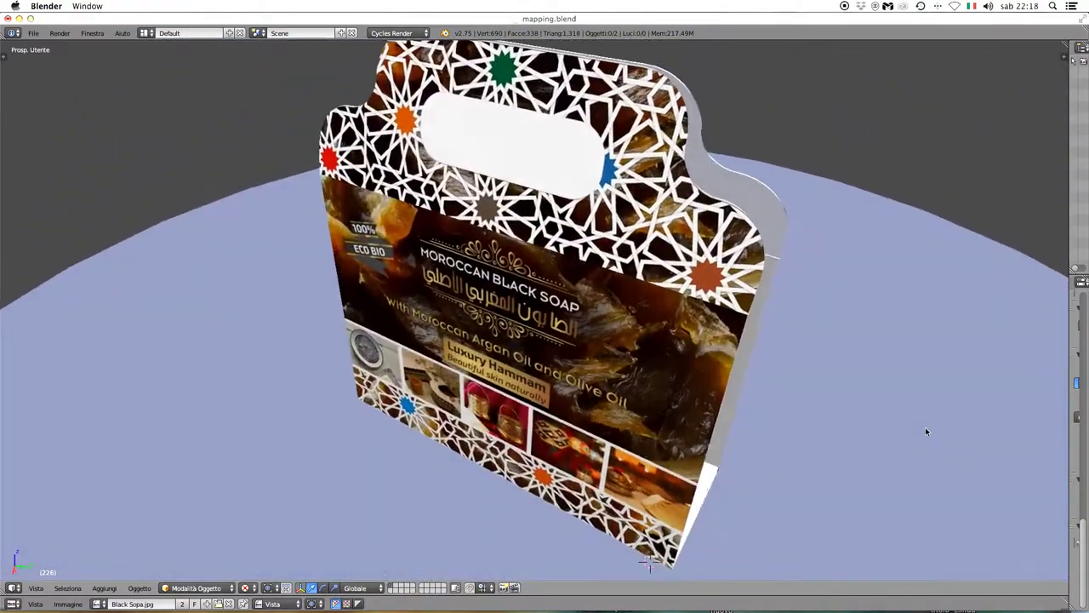
pyautogui.moveTo(792, 421); pyautogui.dragTo(854, 431)
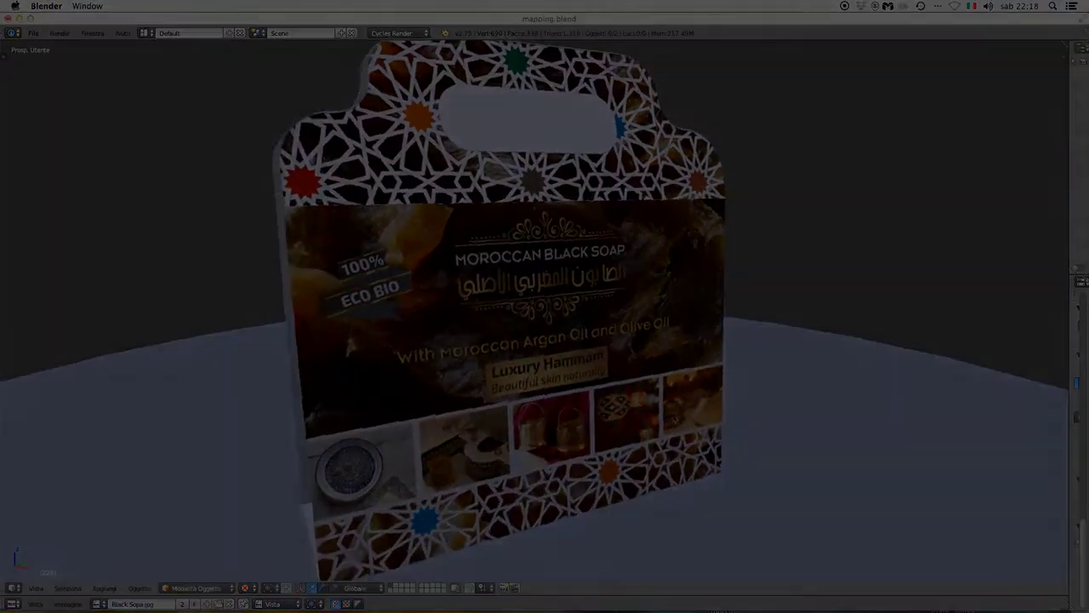